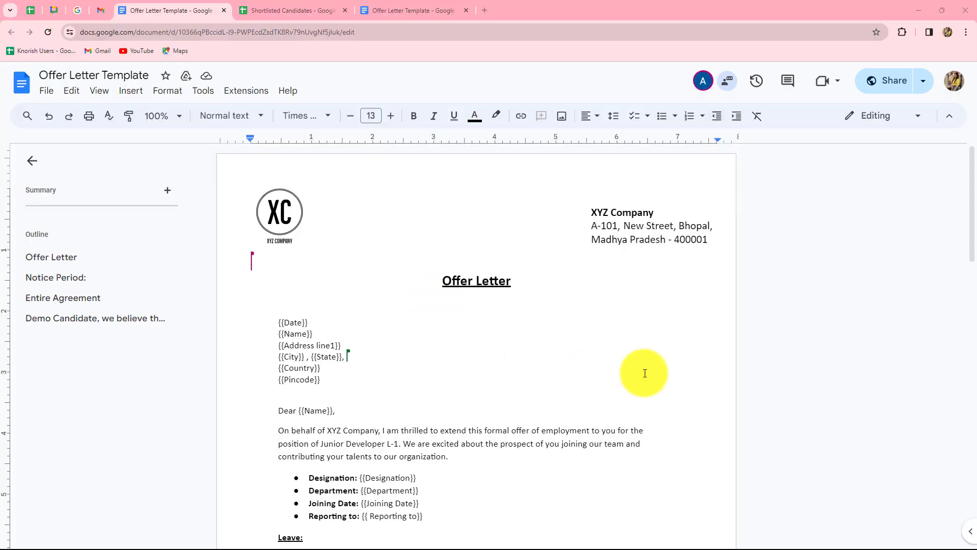
- Scroll through the offer letter template's placeholders, then switch to the Shortlisted Candidates spreadsheet
scroll(645, 373, down, 4)
scroll(645, 373, up, 4)
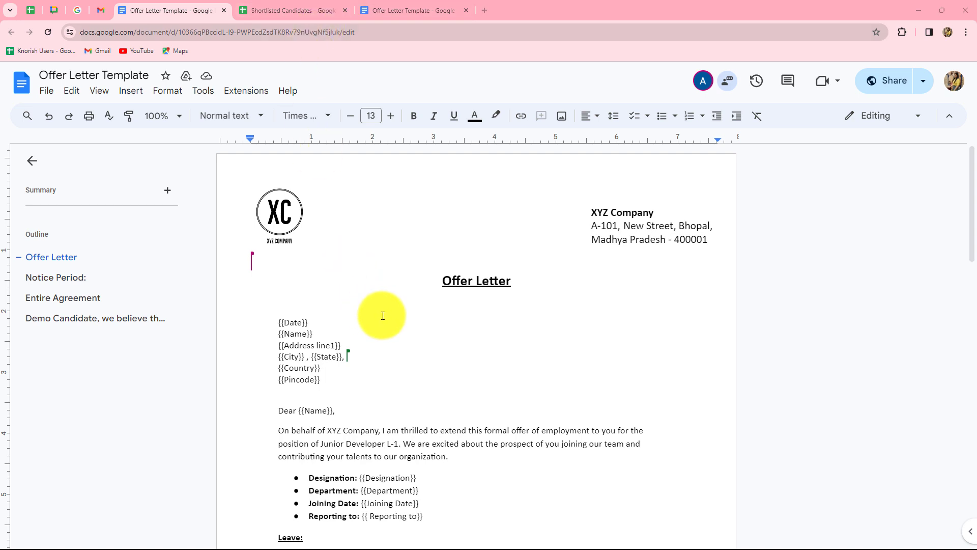
key(ctrl+Tab)
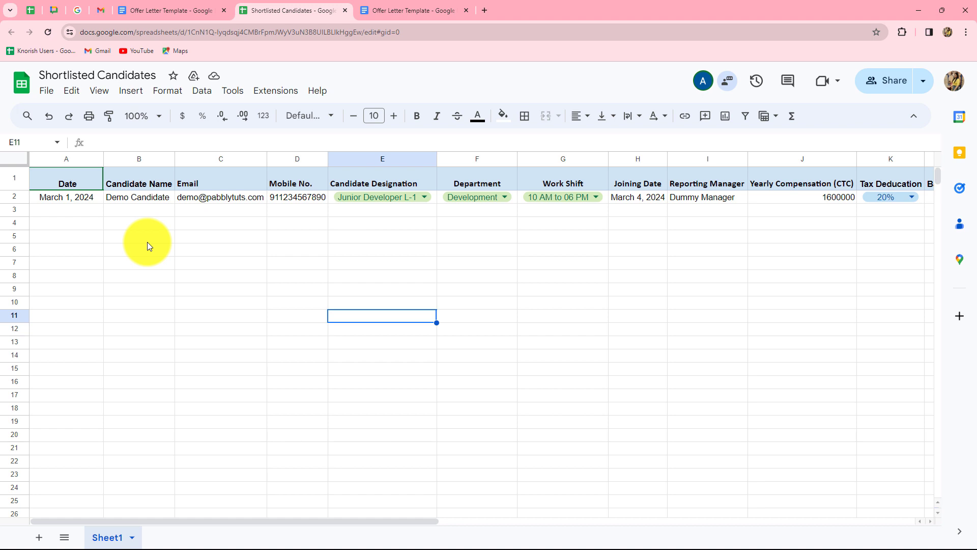
- Scan across the candidate data columns, then move through the browser tabs to the Pabbly Connect website
scroll(148, 243, up, 2)
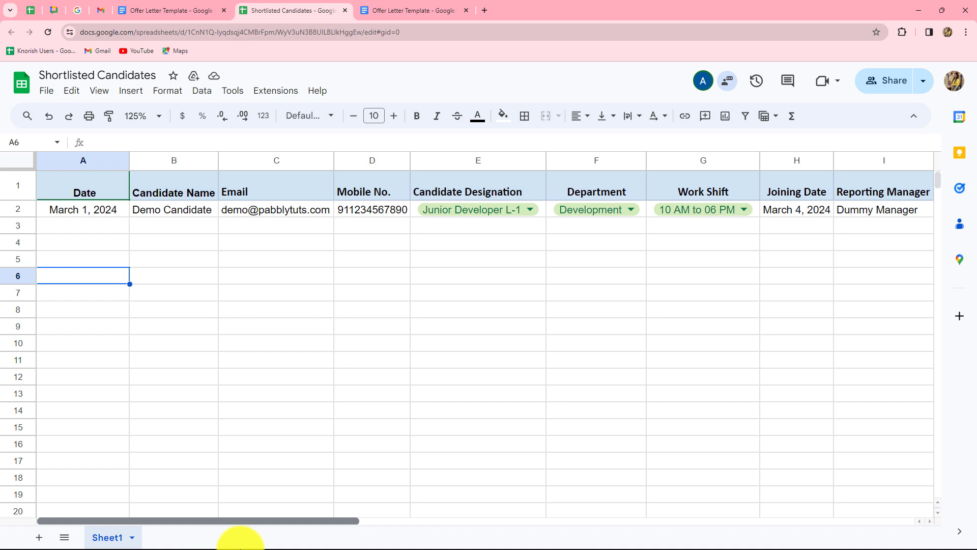
drag(294, 522, 799, 521)
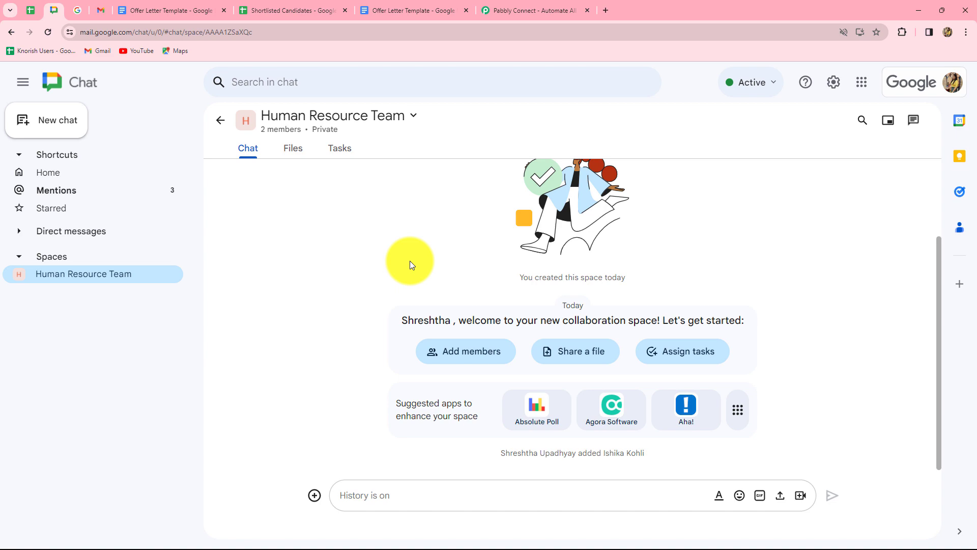
click(344, 12)
click(369, 11)
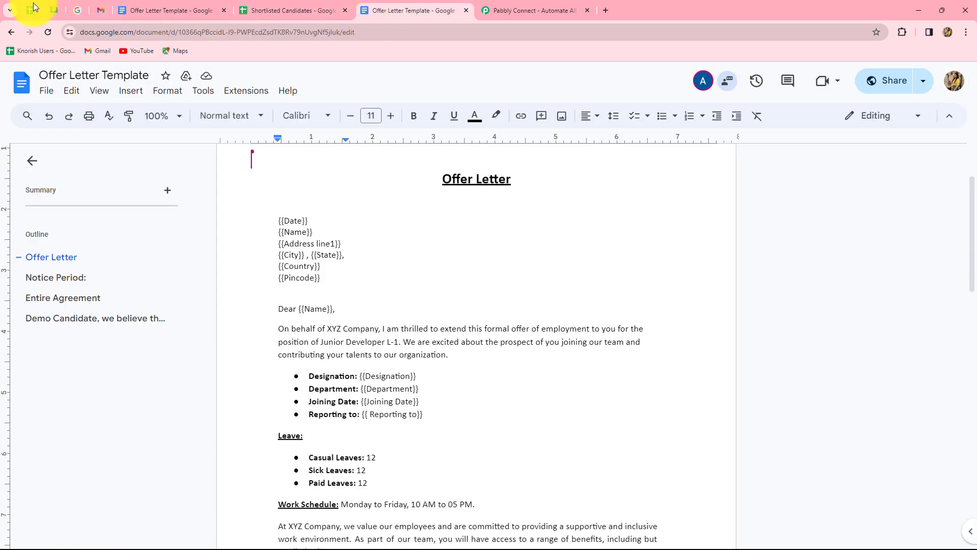
click(54, 10)
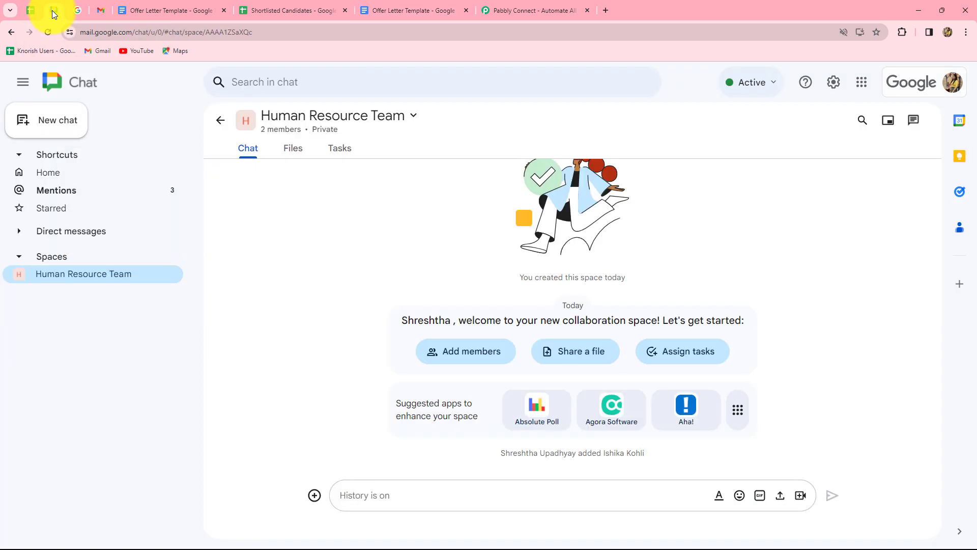
click(501, 11)
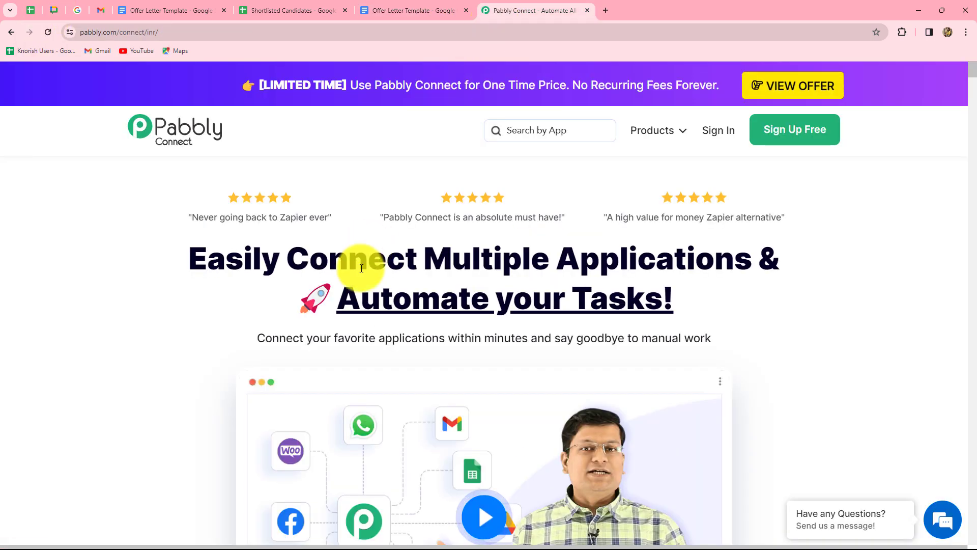
drag(192, 258, 727, 304)
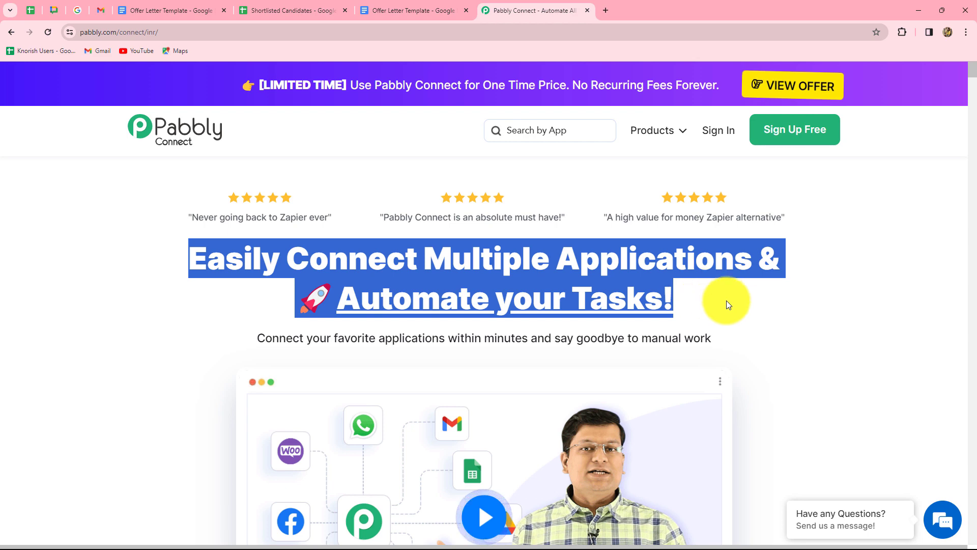
click(726, 301)
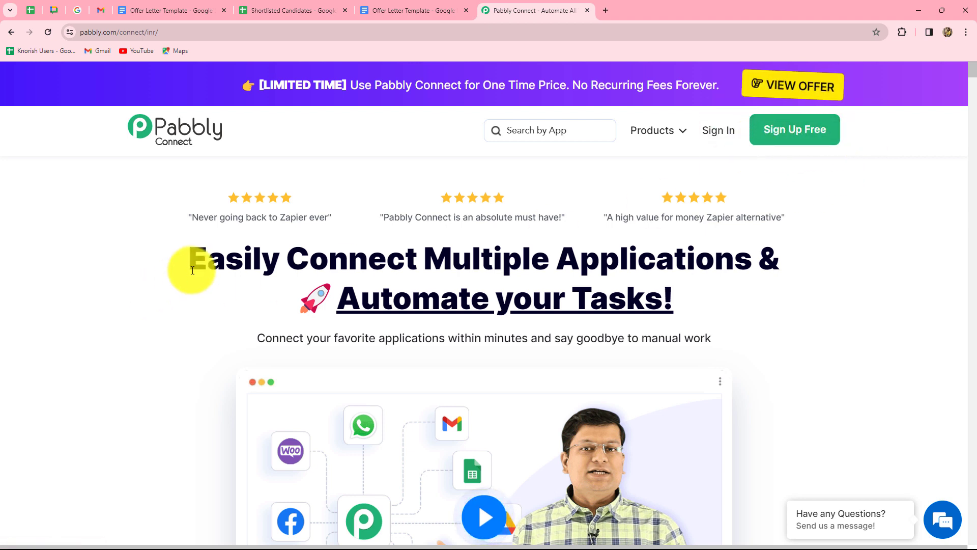
drag(199, 265, 697, 308)
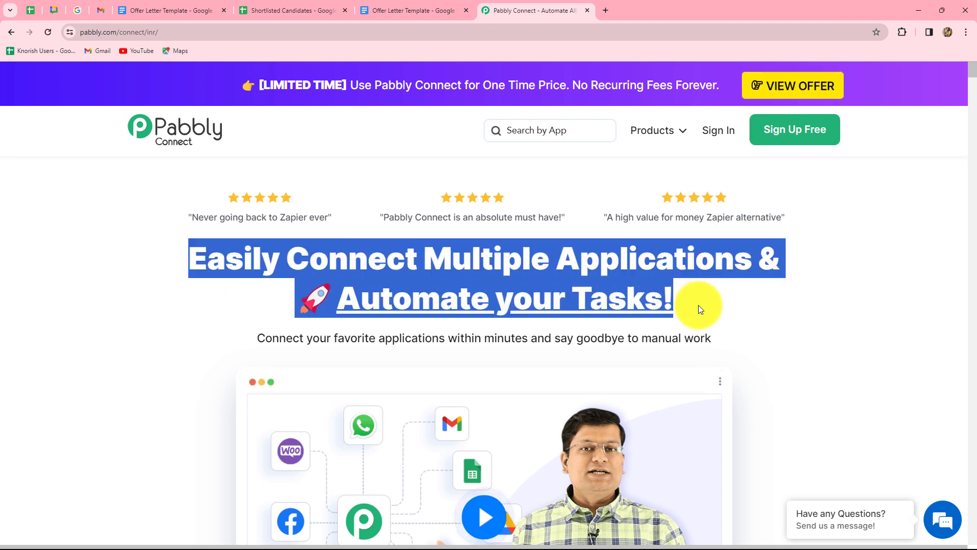
click(710, 305)
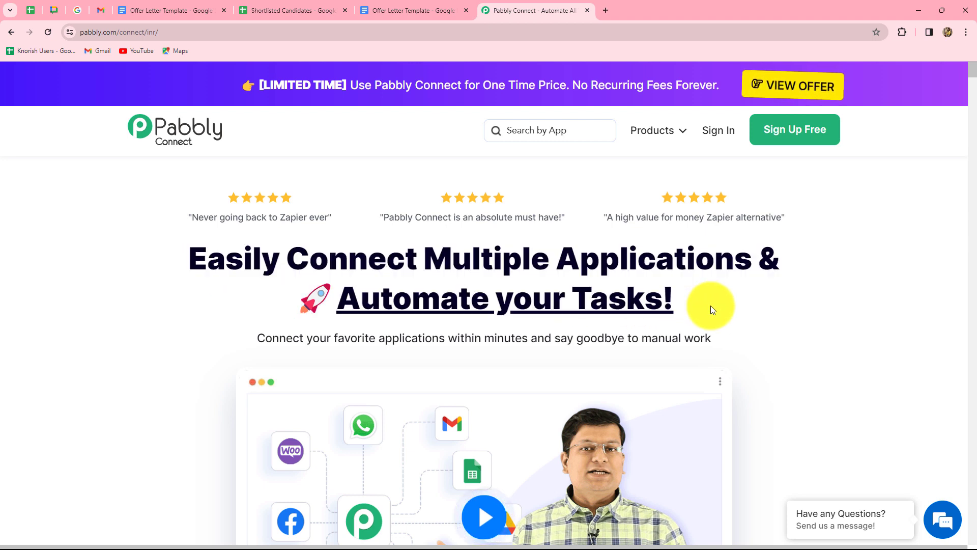
- Sign in to the Pabbly account
click(719, 134)
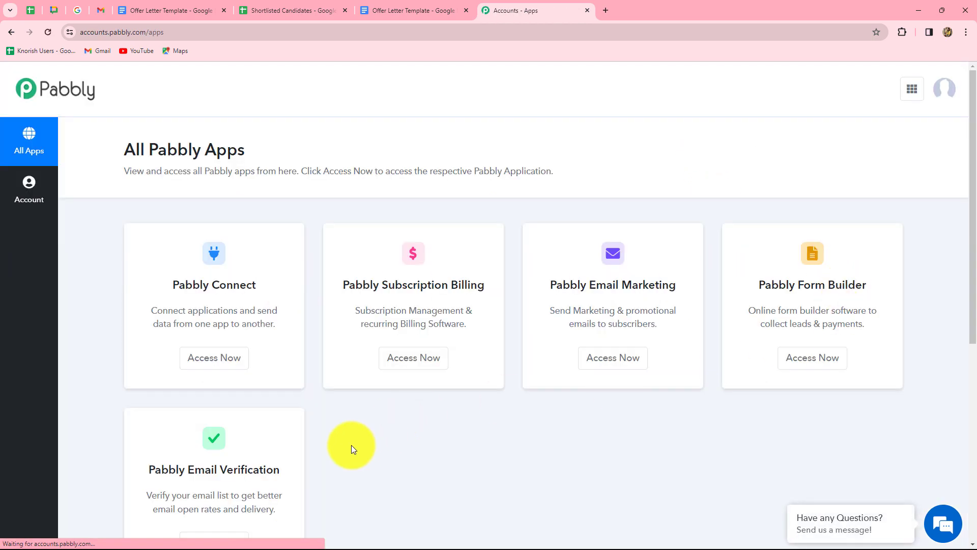
scroll(343, 453, down, 2)
scroll(343, 453, up, 3)
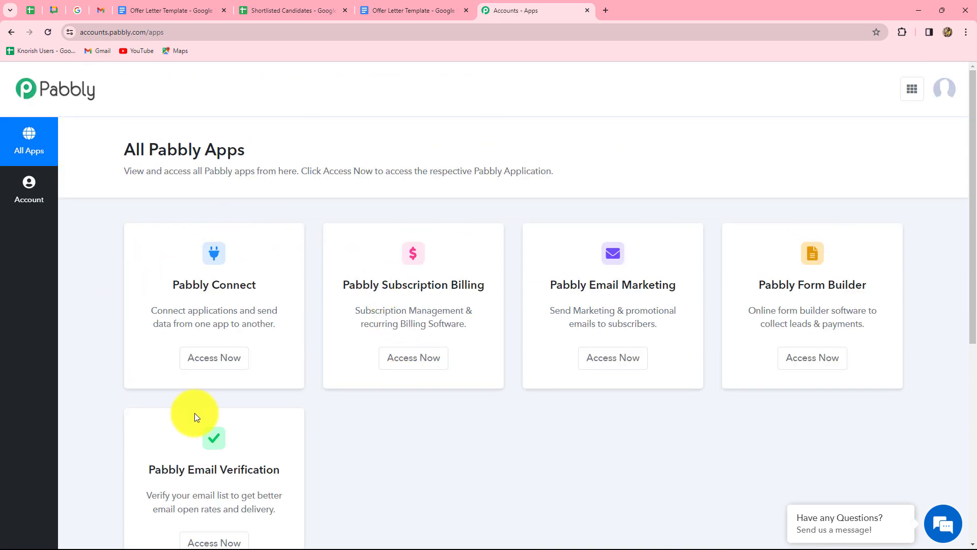
- Open Pabbly Connect from the All Pabbly Apps page to reach its empty dashboard
drag(174, 284, 261, 316)
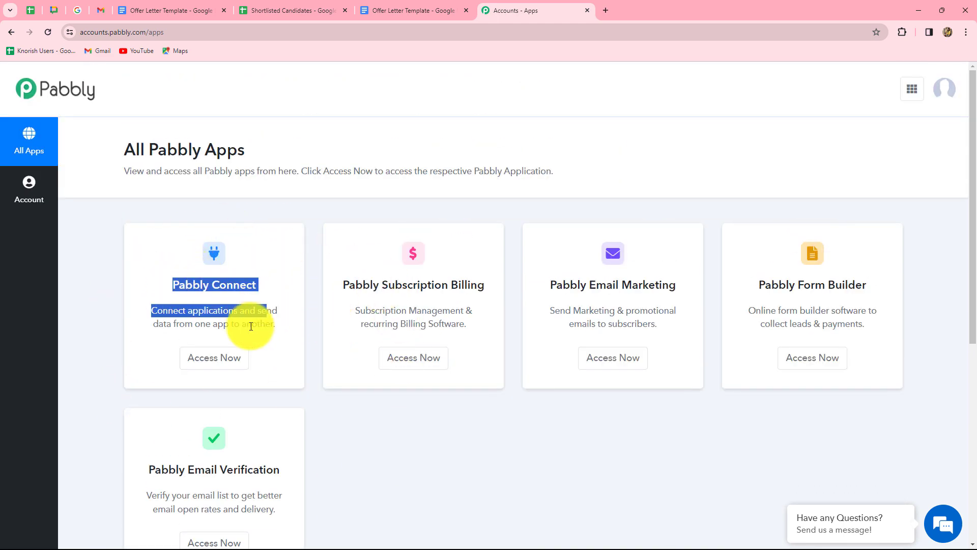
click(224, 356)
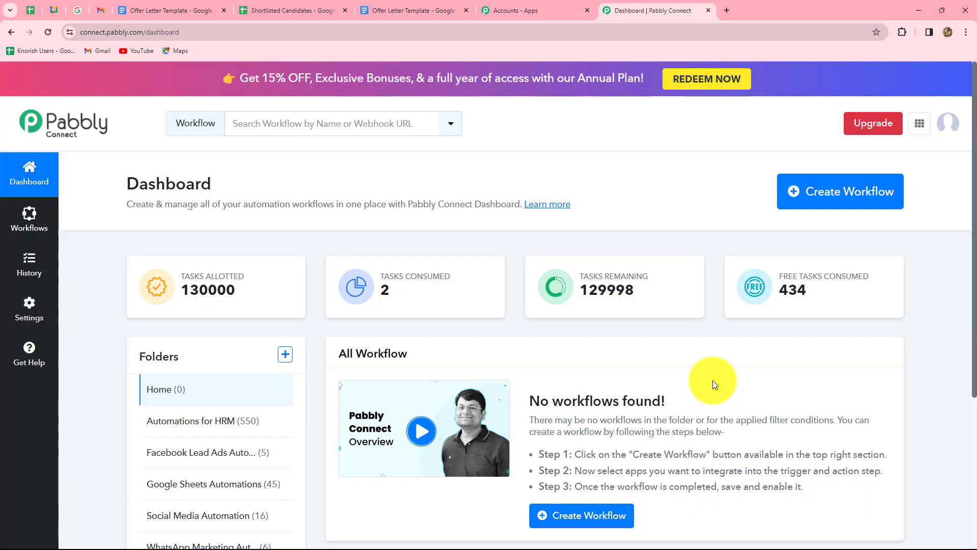
scroll(711, 379, down, 3)
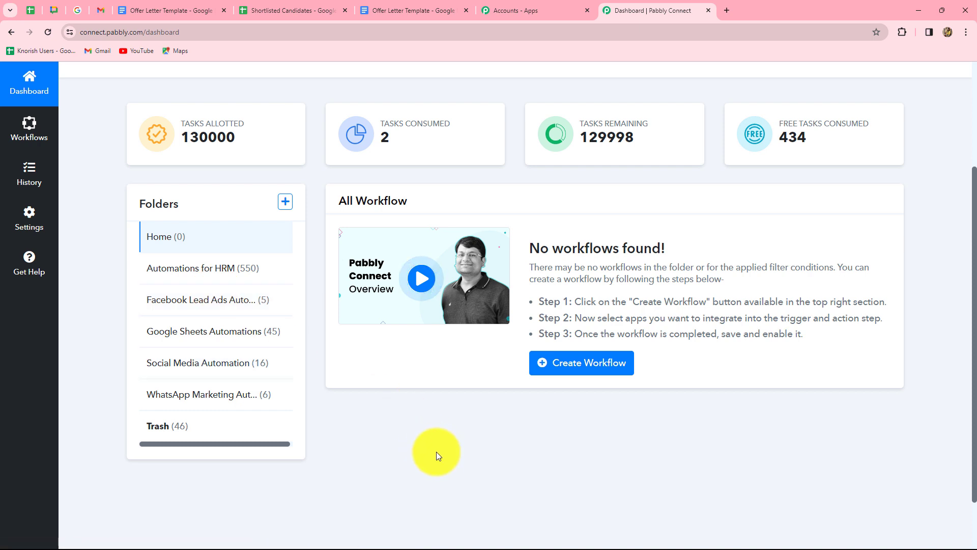
scroll(436, 451, up, 1)
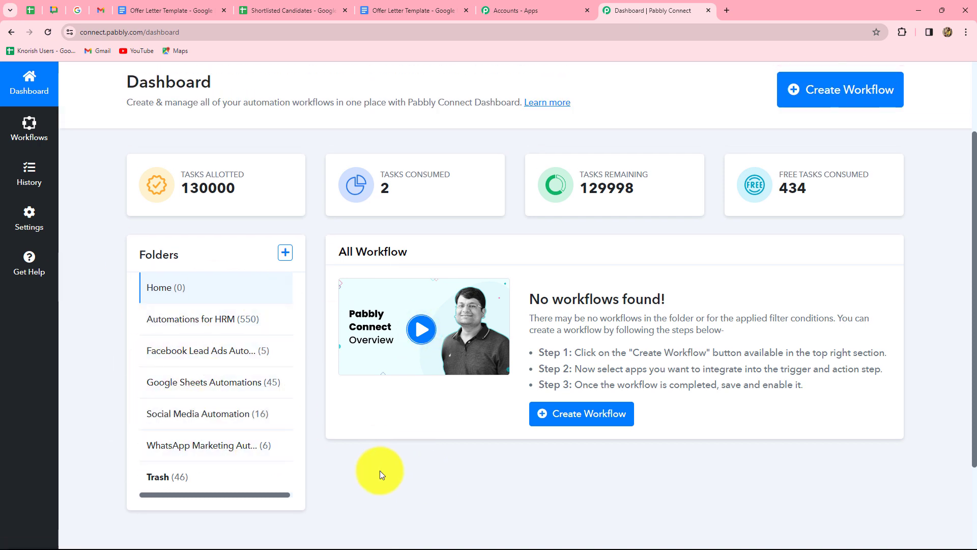
scroll(904, 191, up, 2)
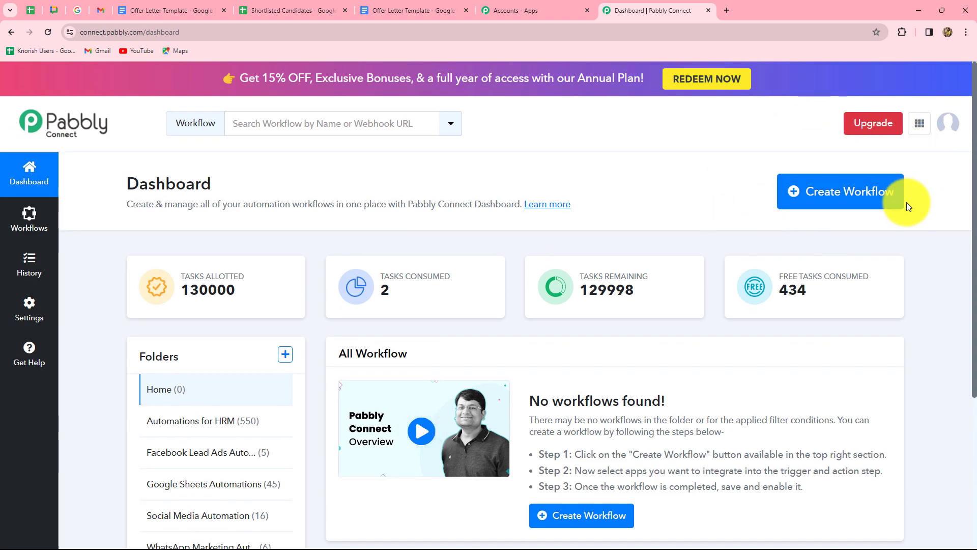
- Create the workflow 'Create & Send Job Offer Letters Automatically' in the Automations for HRM folder
click(831, 202)
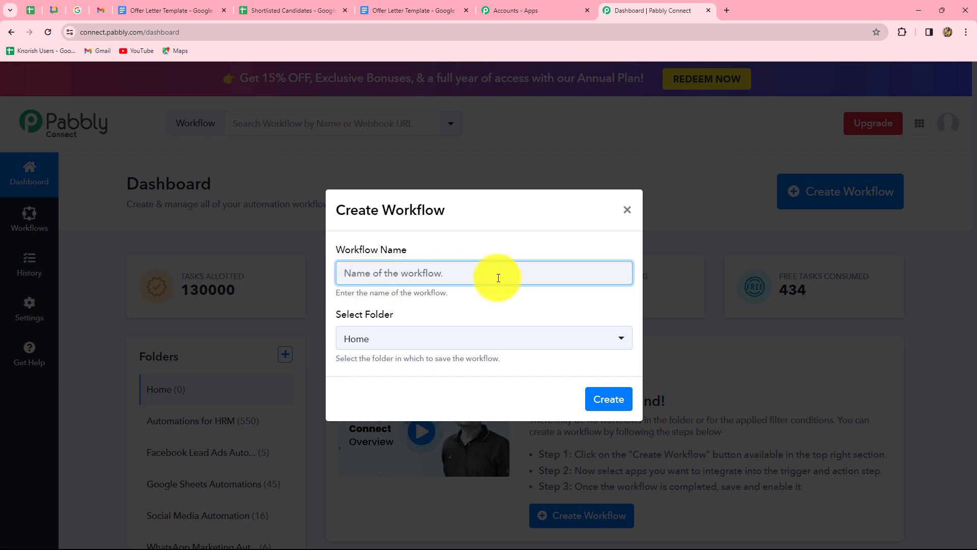
text(Create & Send Job Offer Letters Automatically)
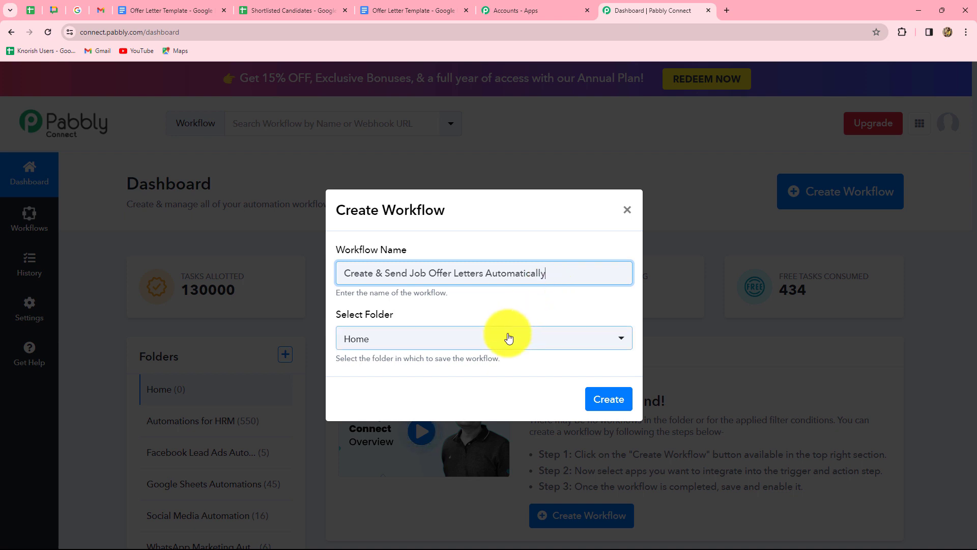
click(371, 338)
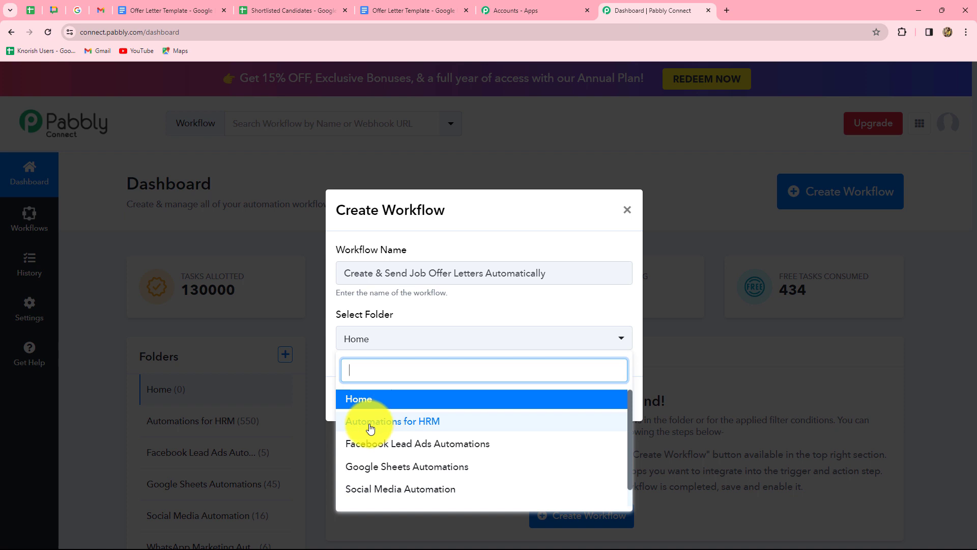
click(428, 429)
click(579, 388)
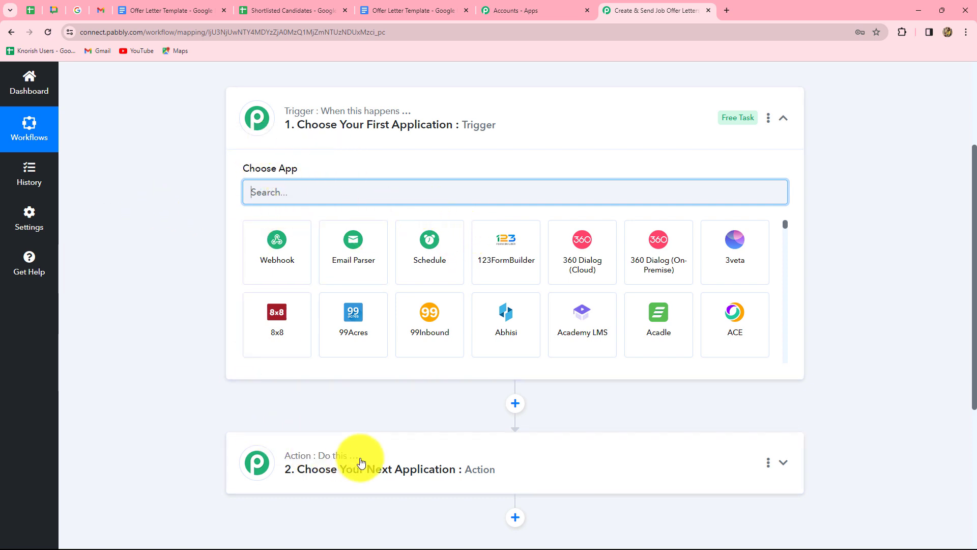
scroll(360, 461, down, 2)
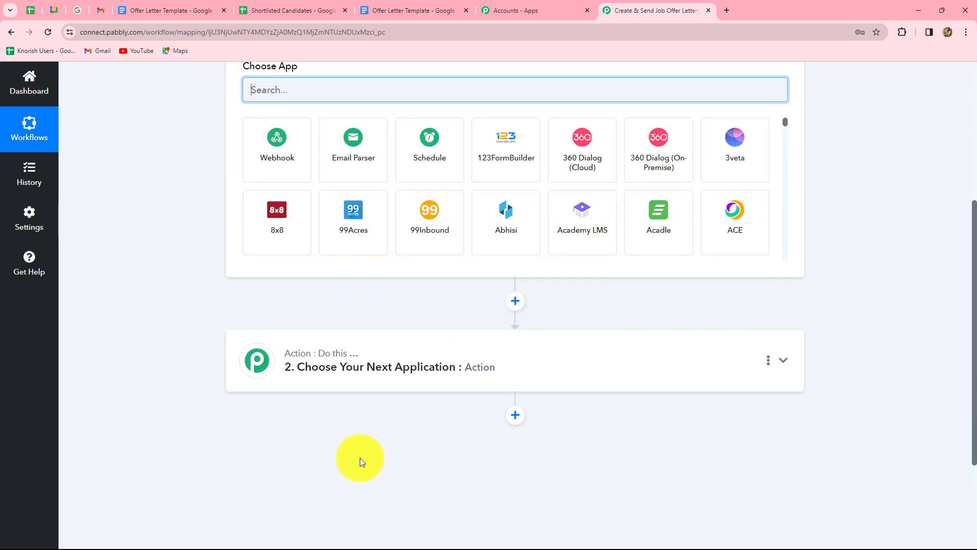
scroll(359, 457, up, 3)
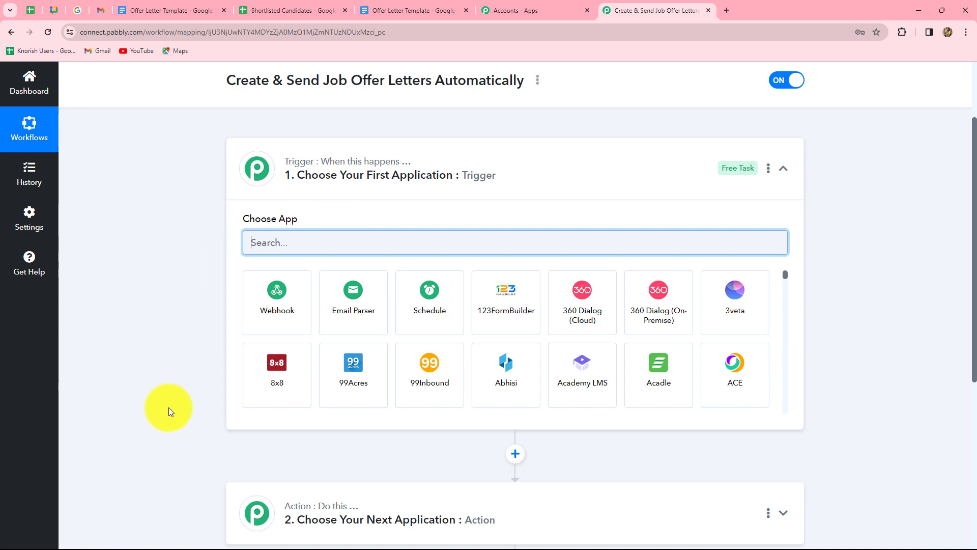
scroll(329, 509, down, 4)
scroll(333, 507, up, 4)
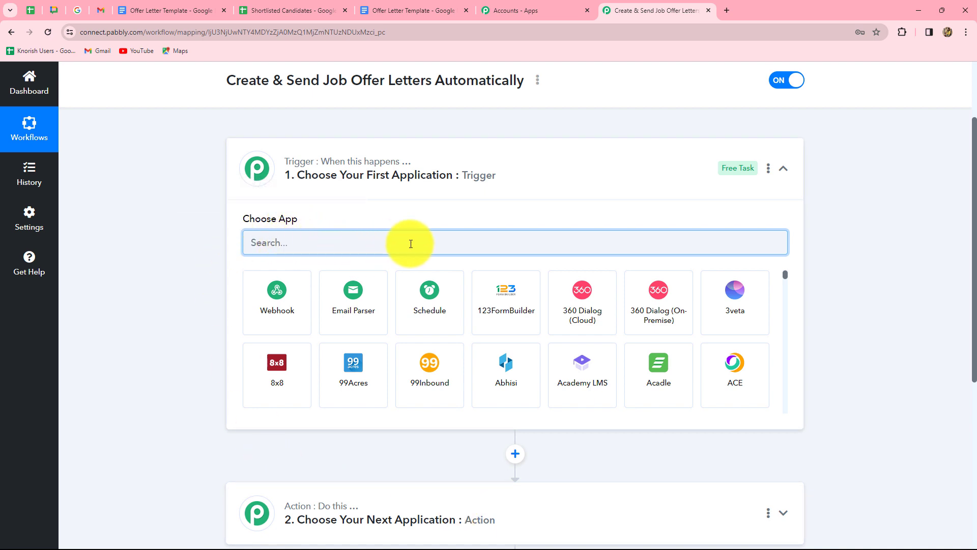
scroll(412, 246, down, 3)
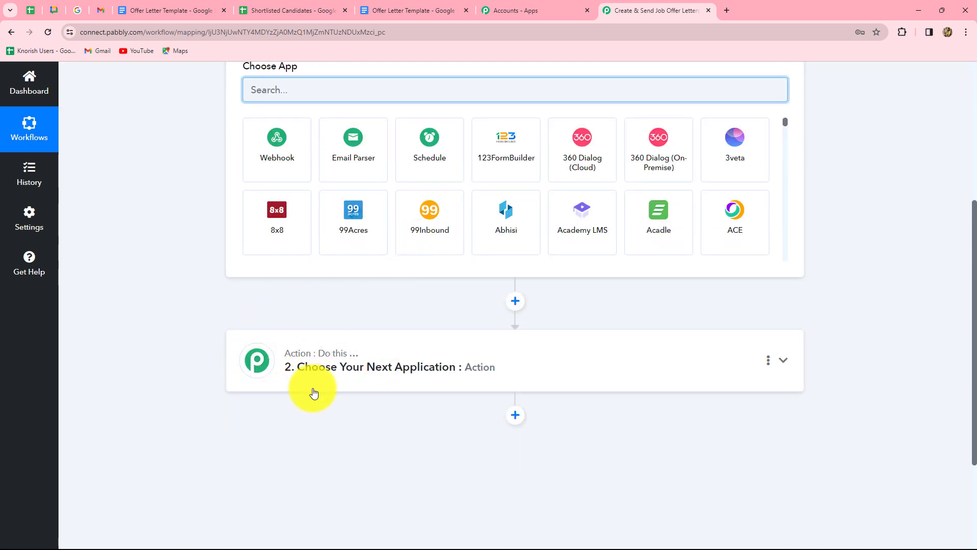
scroll(297, 276, up, 3)
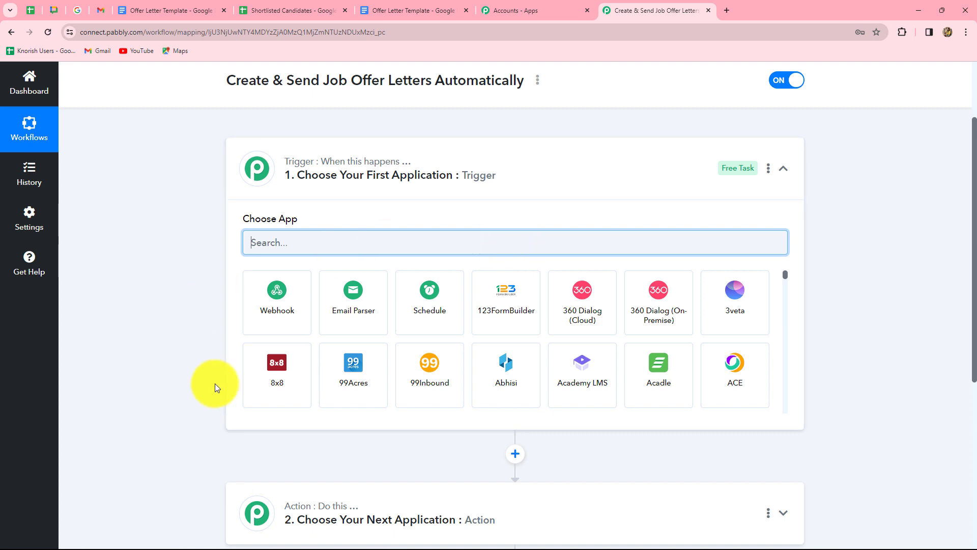
scroll(254, 346, down, 4)
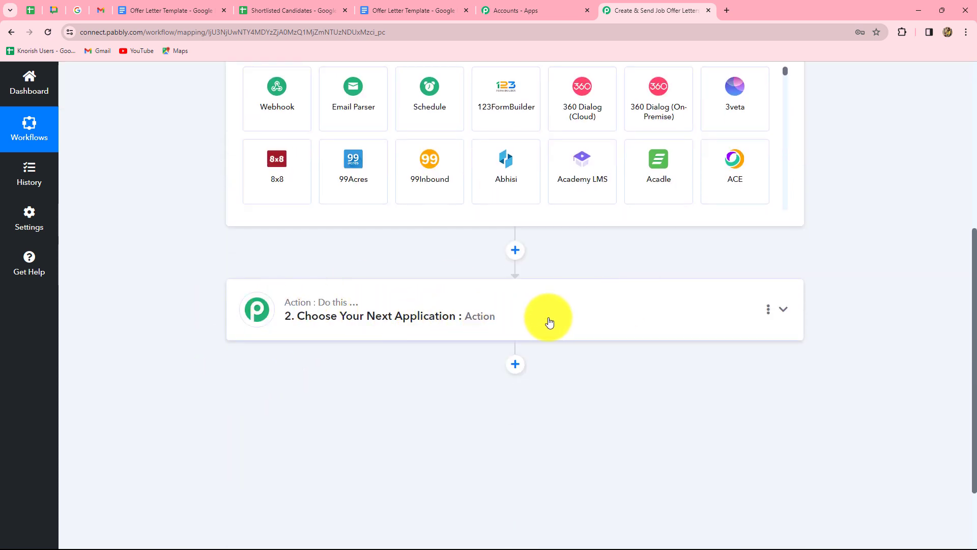
scroll(548, 321, up, 3)
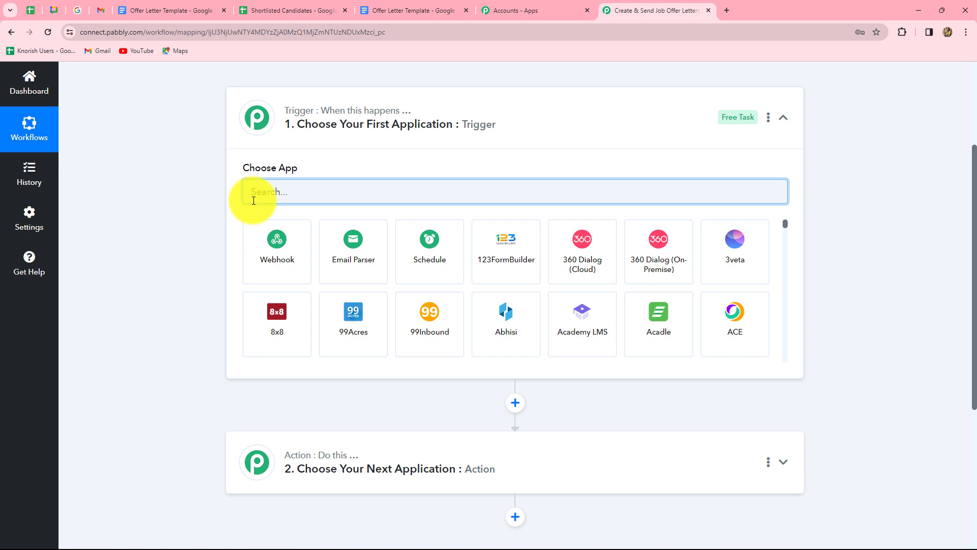
- Search 'Googl', choose Google Sheets as the trigger app, and list its trigger events
key(Caps_Lock)
text(Googl)
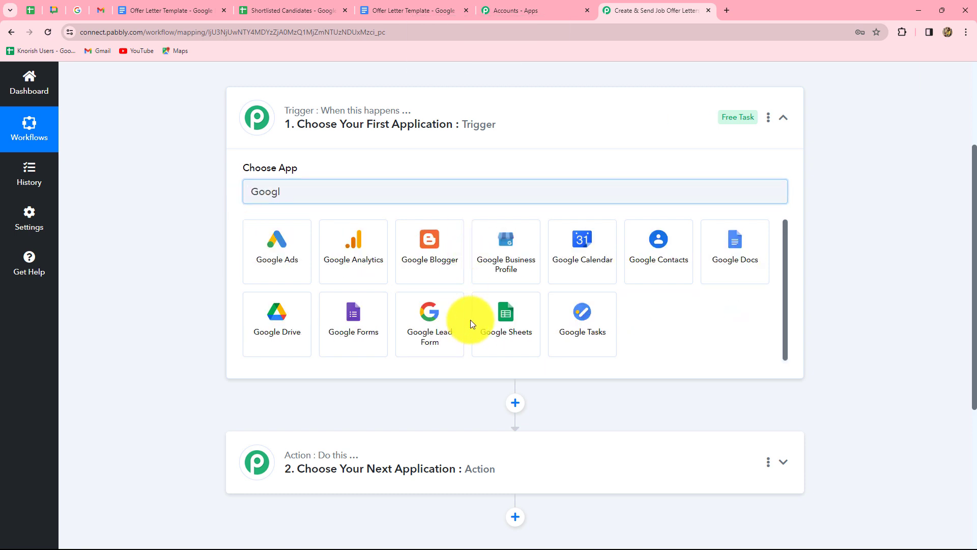
click(477, 325)
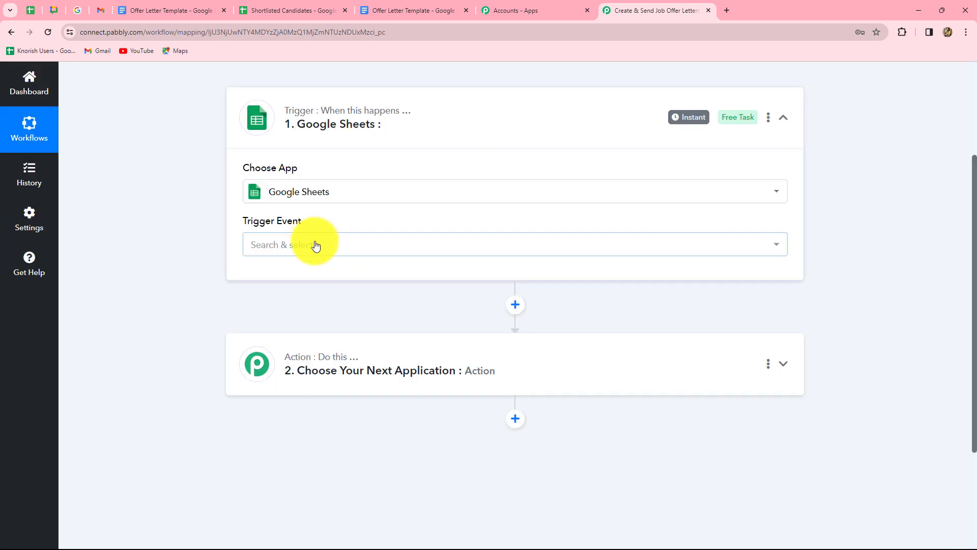
click(316, 245)
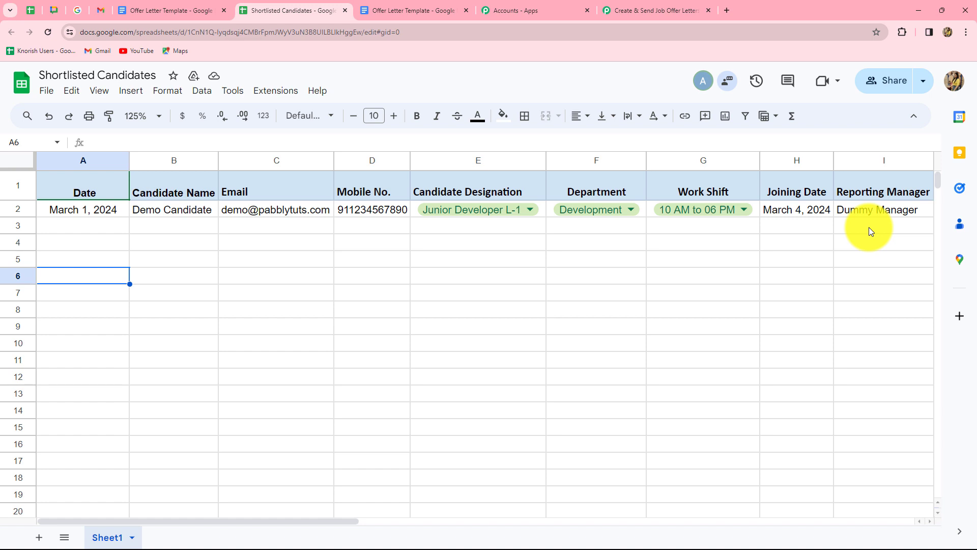
click(621, 16)
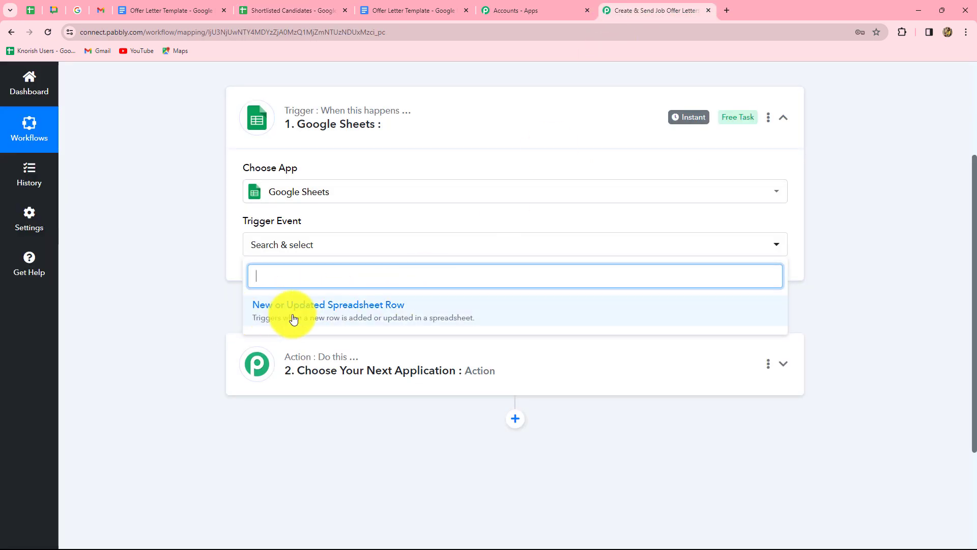
- Set the trigger event to New or Updated Spreadsheet Row and copy its webhook URL
click(346, 313)
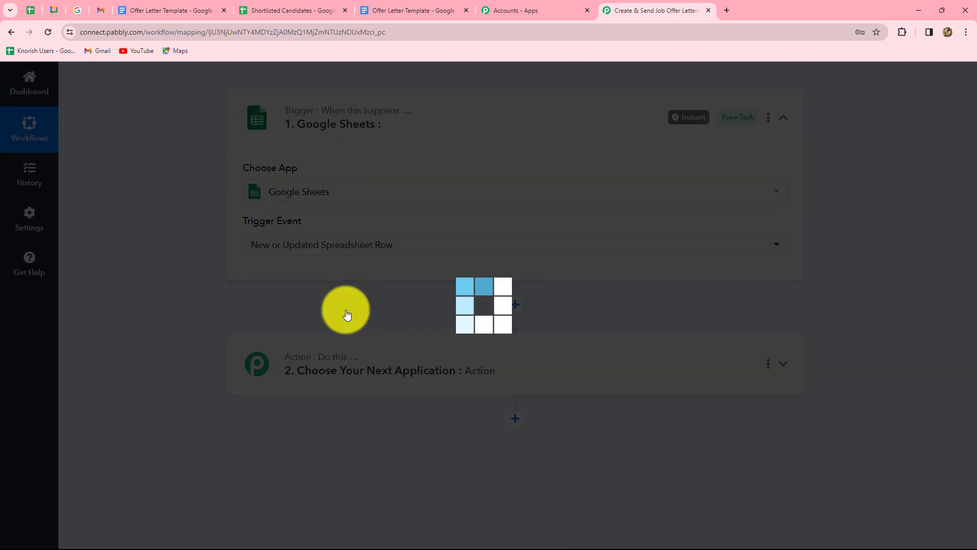
scroll(315, 302, down, 3)
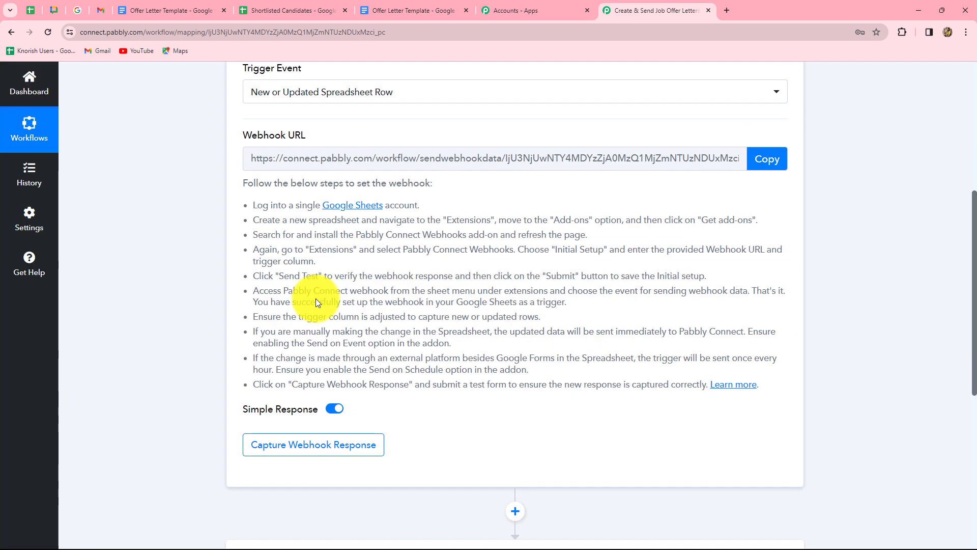
scroll(371, 142, up, 1)
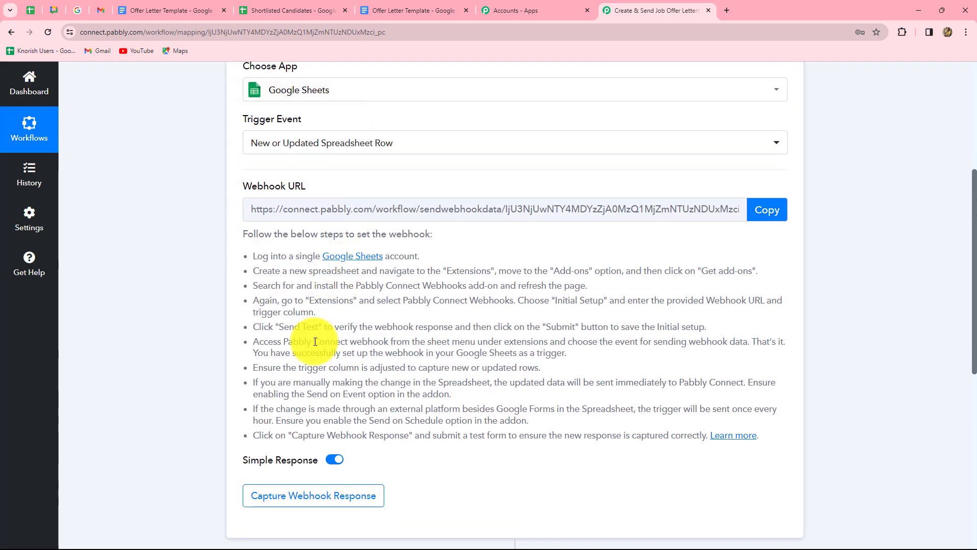
drag(262, 256, 685, 436)
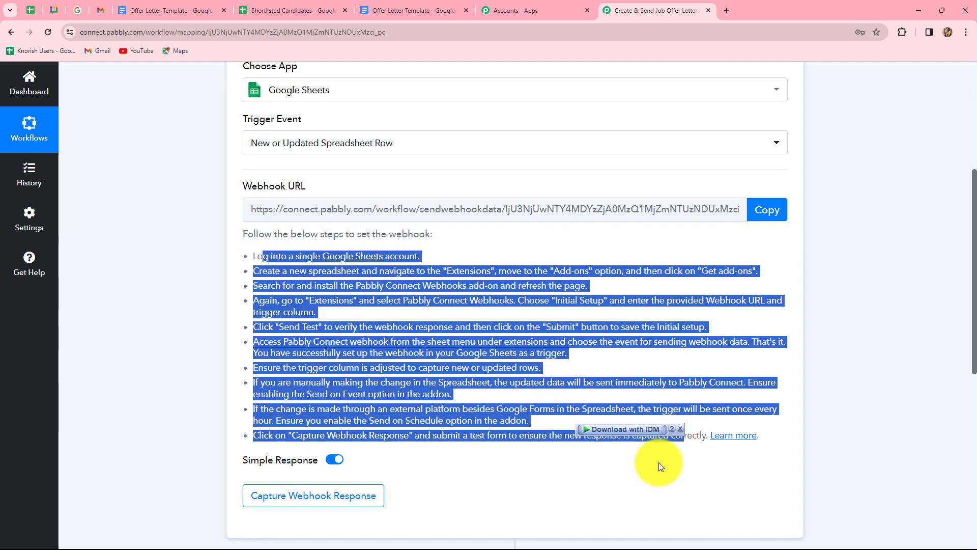
click(659, 462)
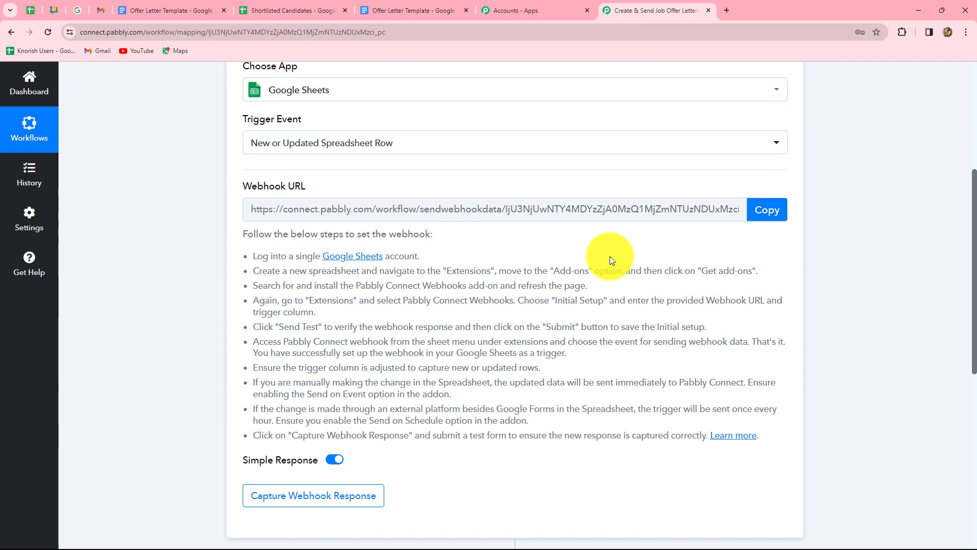
click(763, 209)
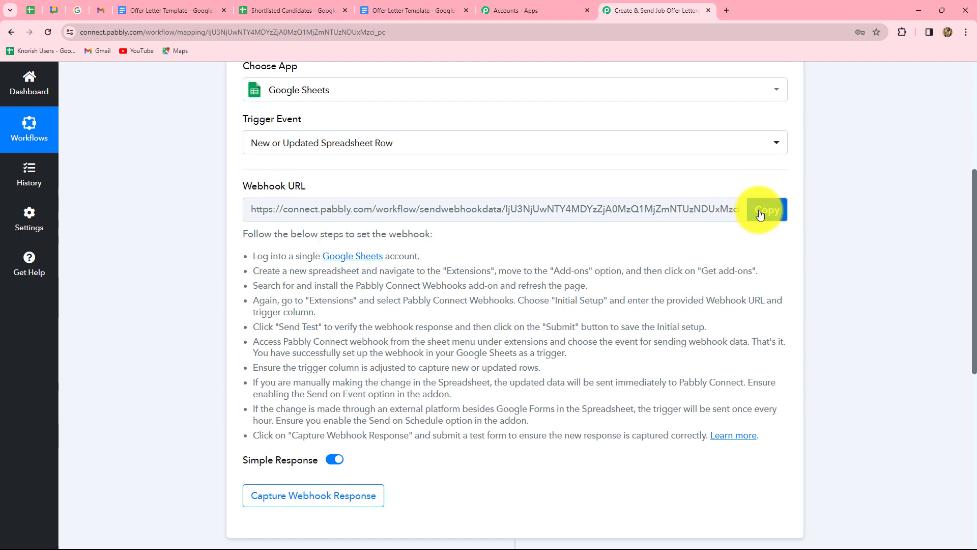
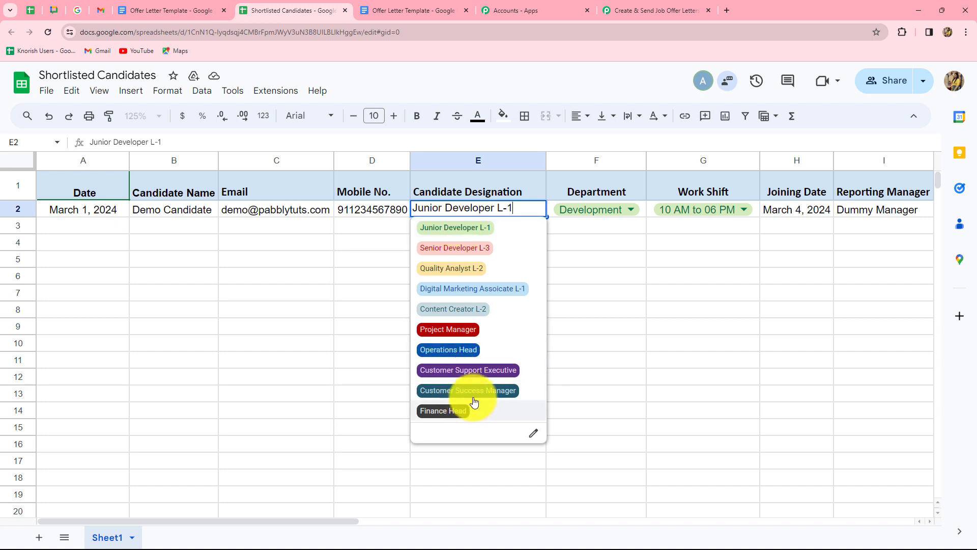
click(590, 258)
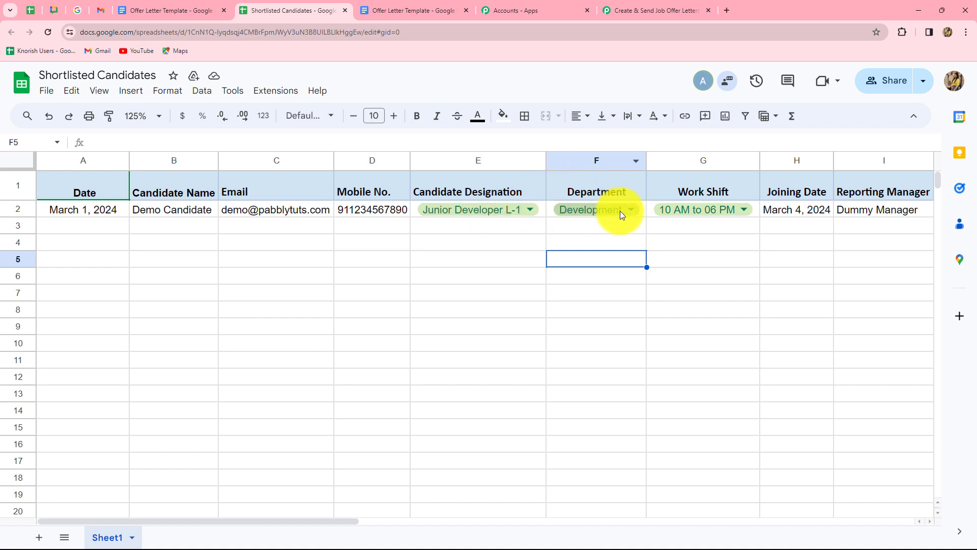
click(530, 210)
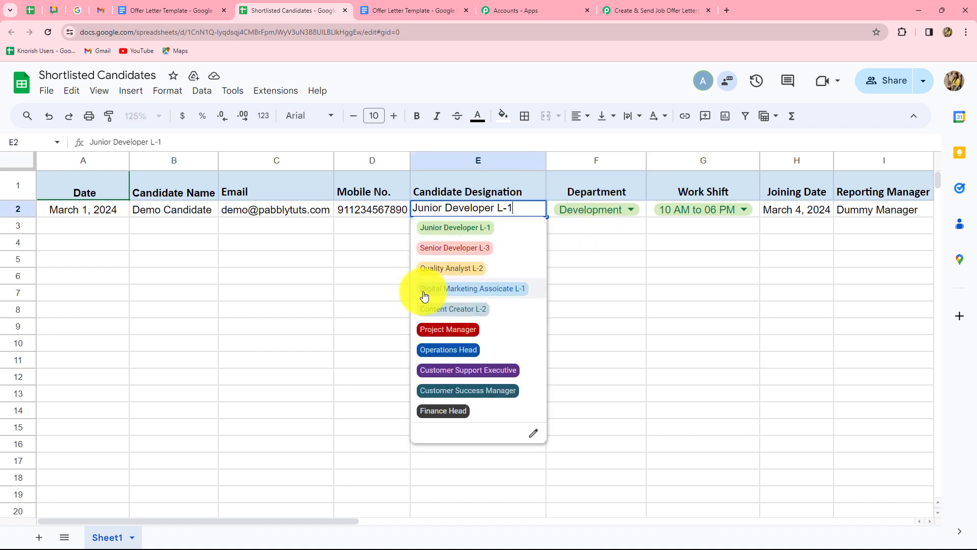
click(611, 213)
click(512, 259)
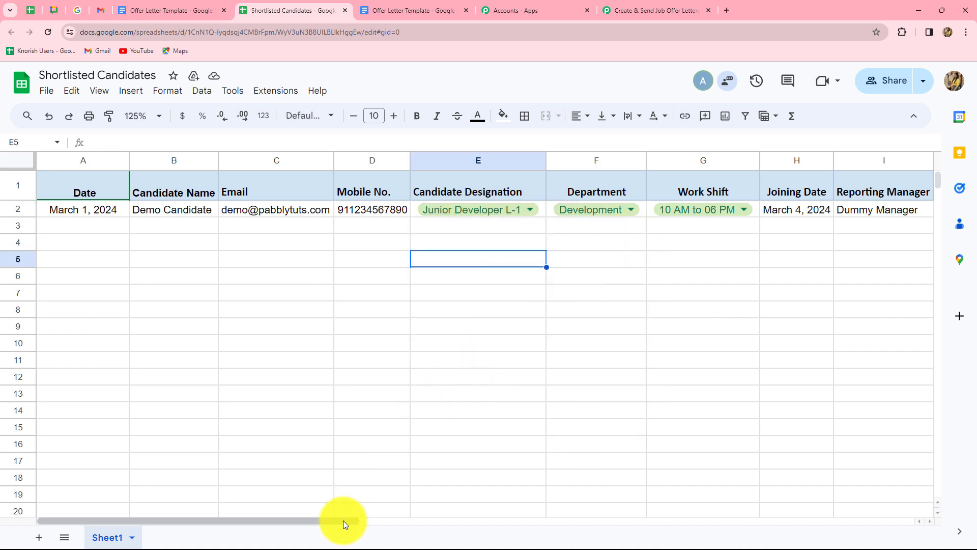
drag(343, 517, 494, 521)
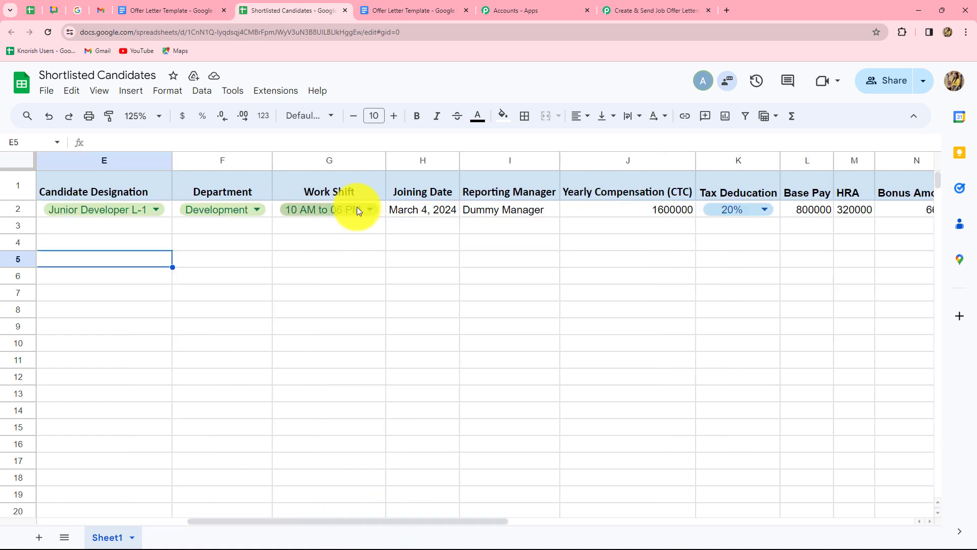
click(373, 210)
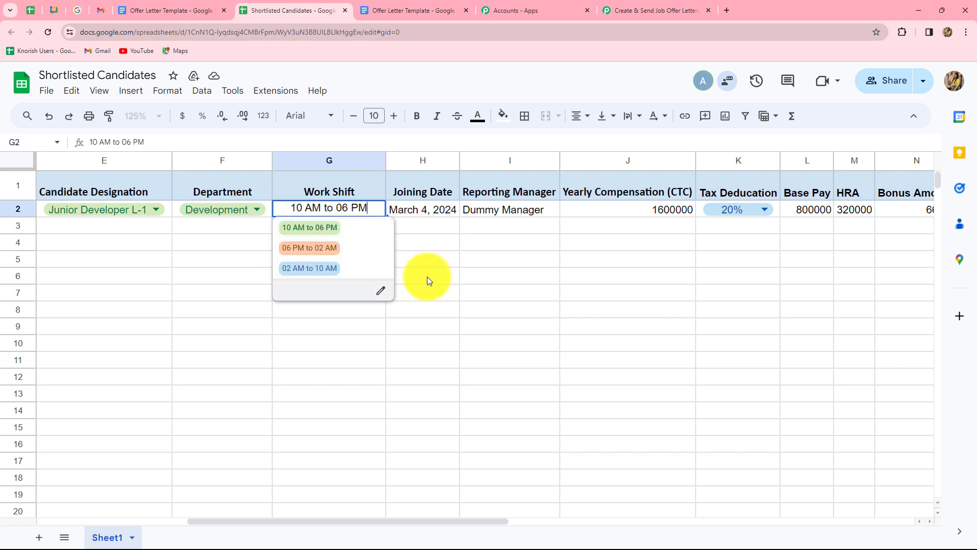
click(417, 248)
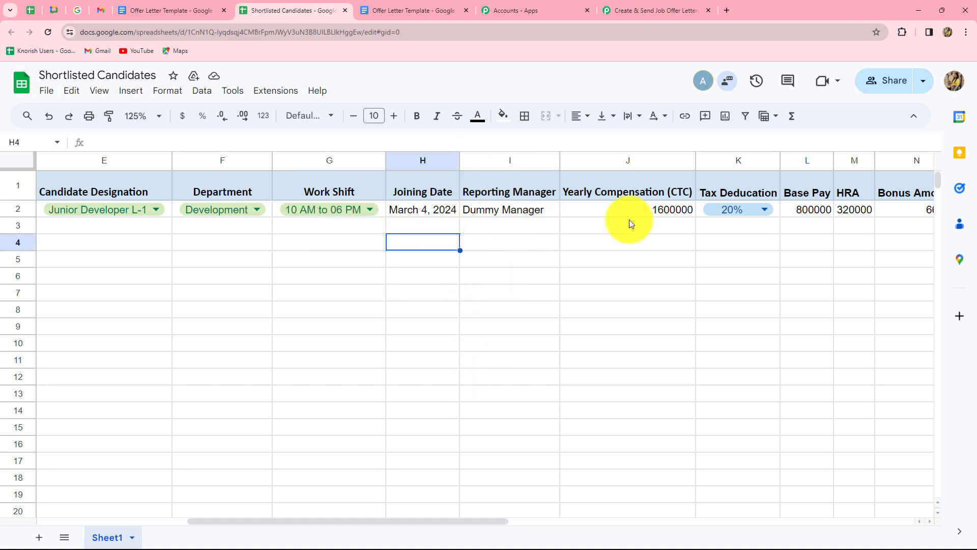
drag(451, 524, 658, 218)
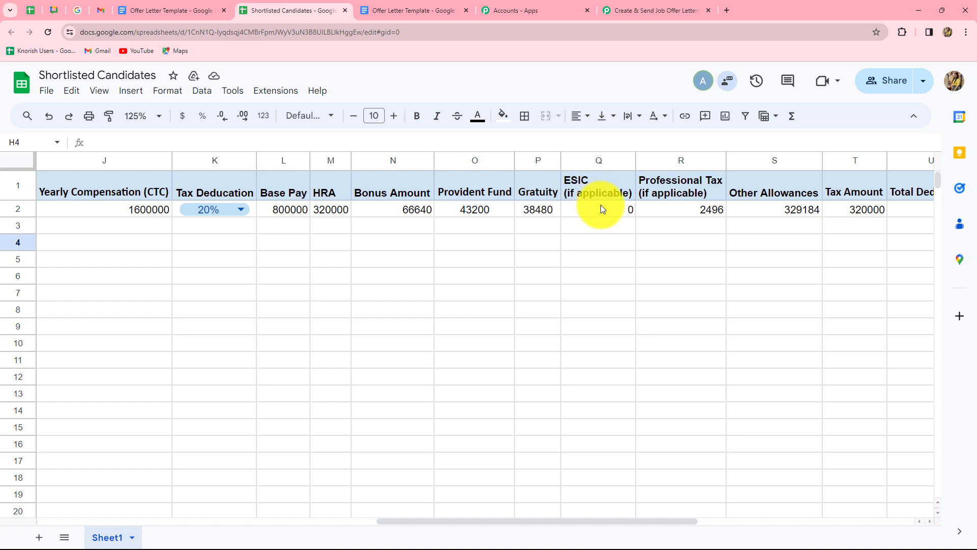
click(246, 213)
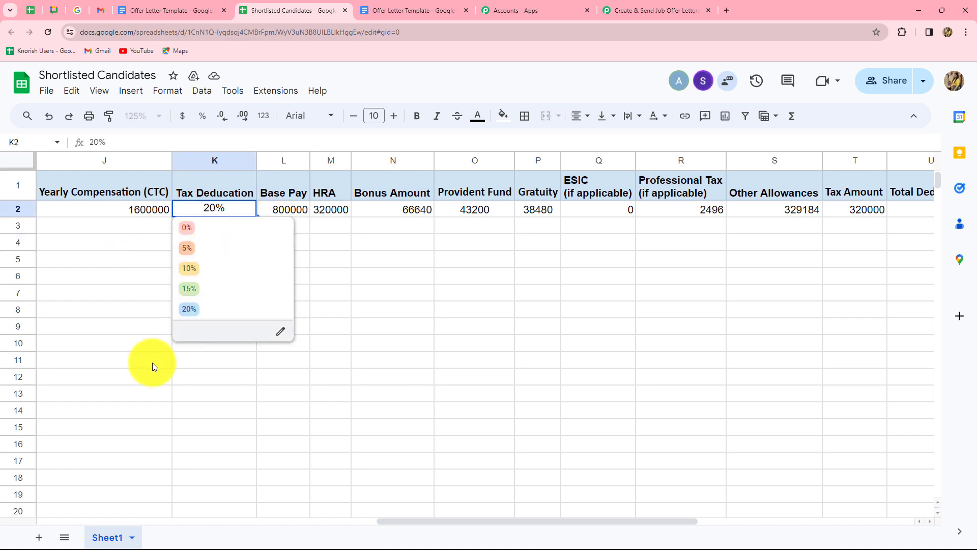
click(183, 377)
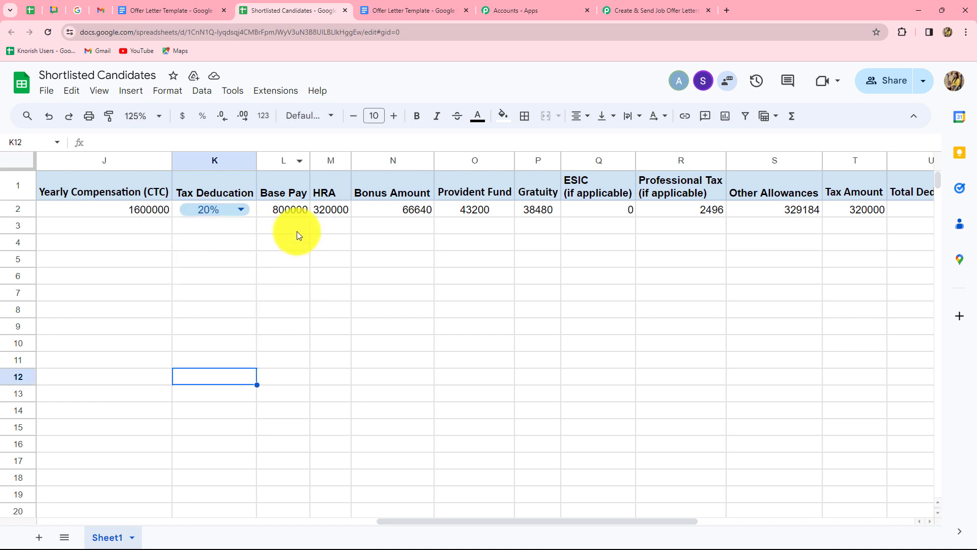
click(297, 213)
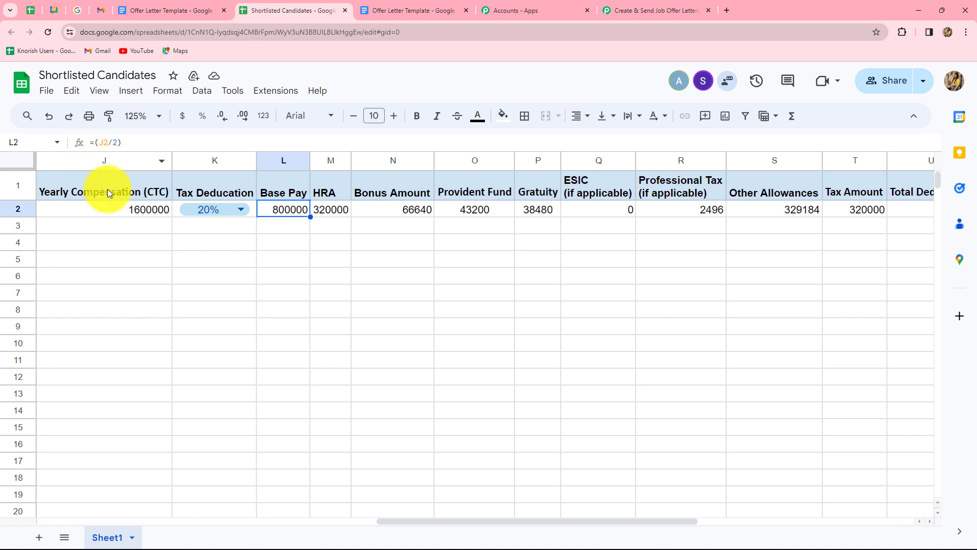
click(342, 209)
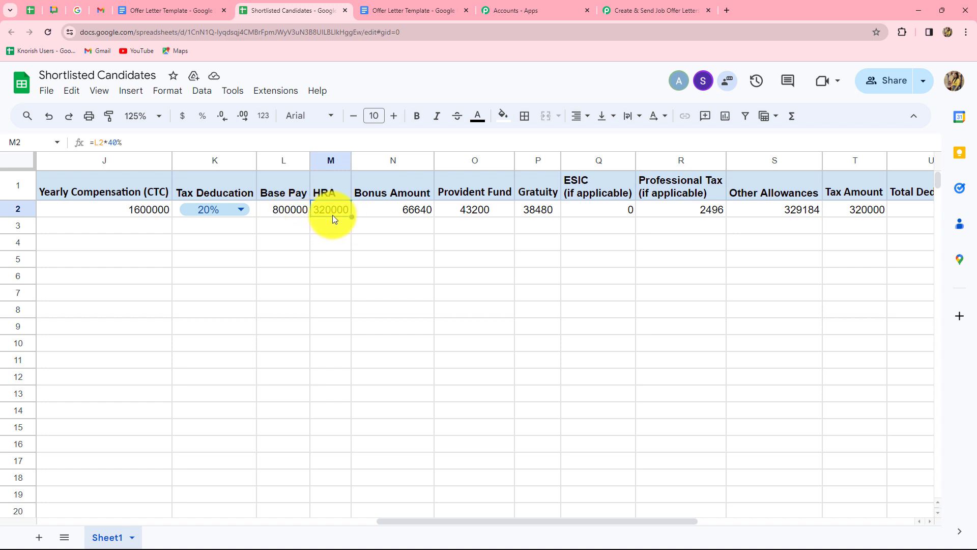
key(Tab)
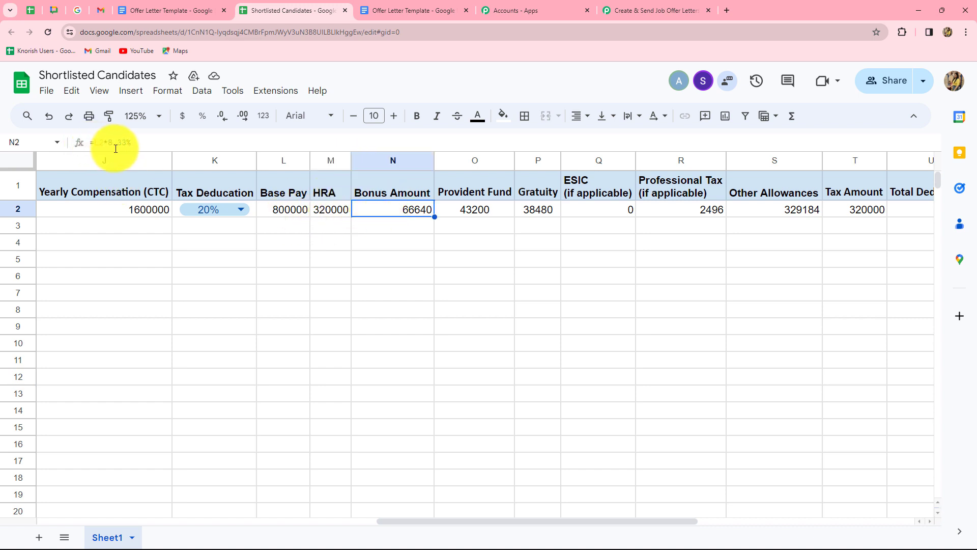
click(474, 210)
click(539, 214)
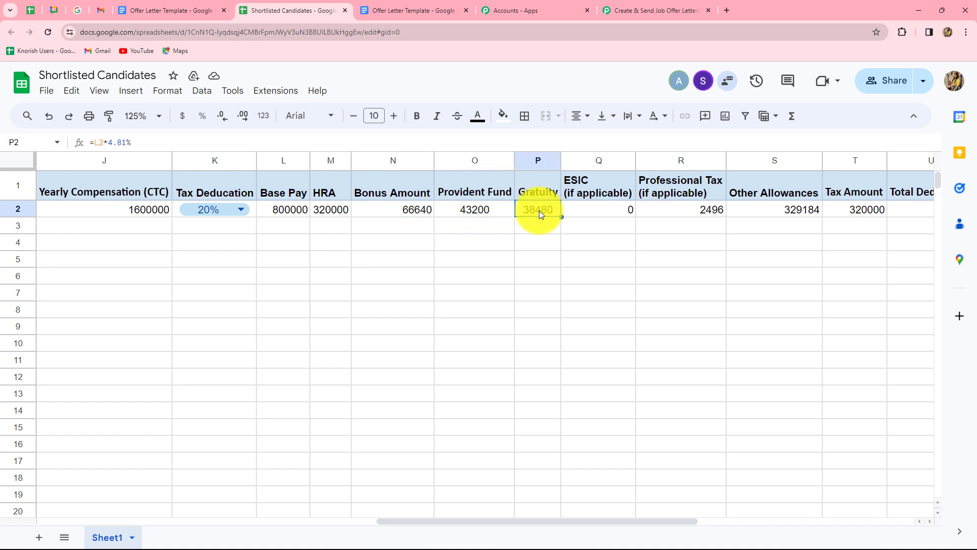
click(620, 209)
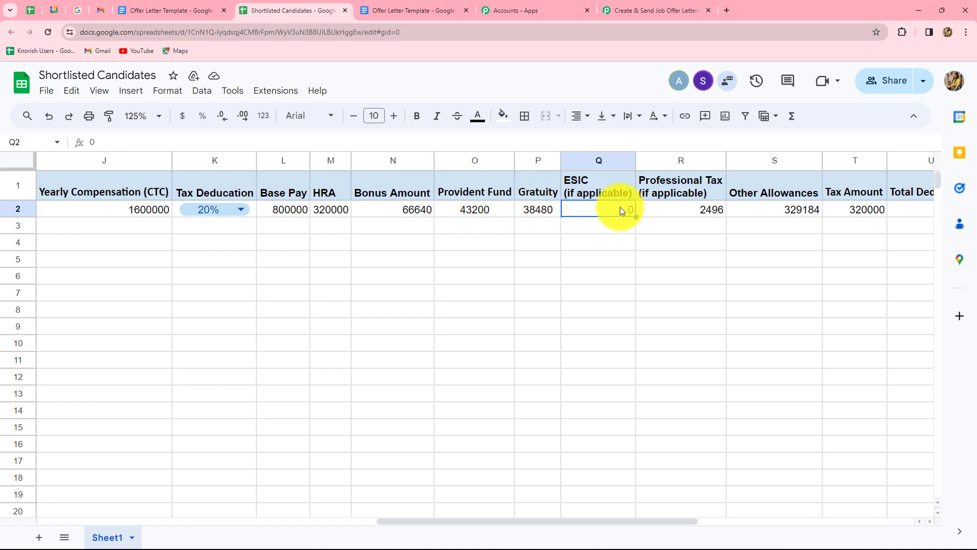
click(694, 214)
click(752, 213)
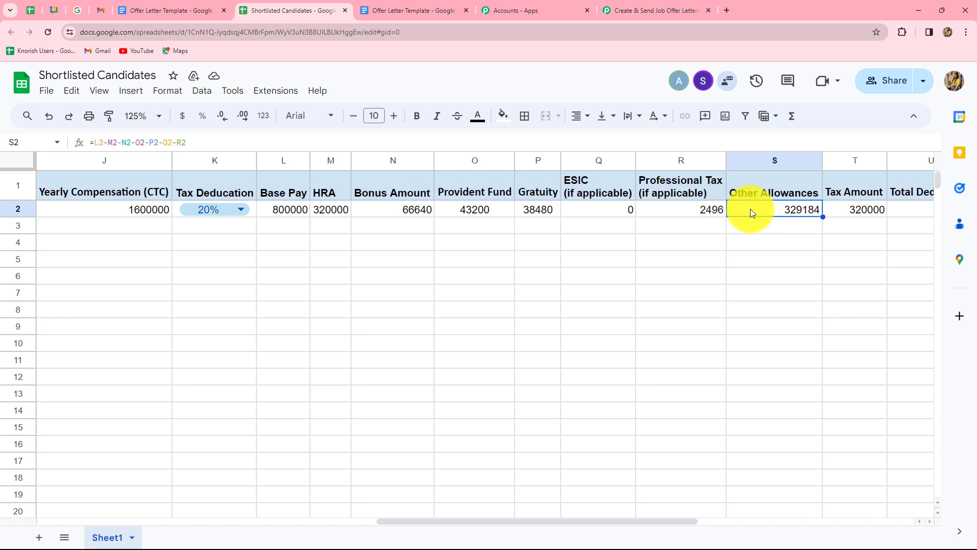
click(835, 209)
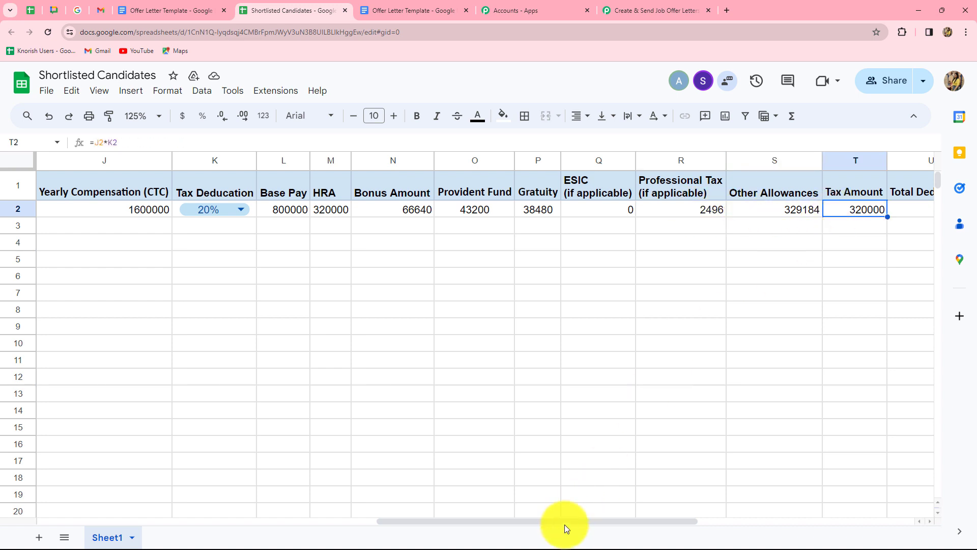
drag(564, 522, 780, 521)
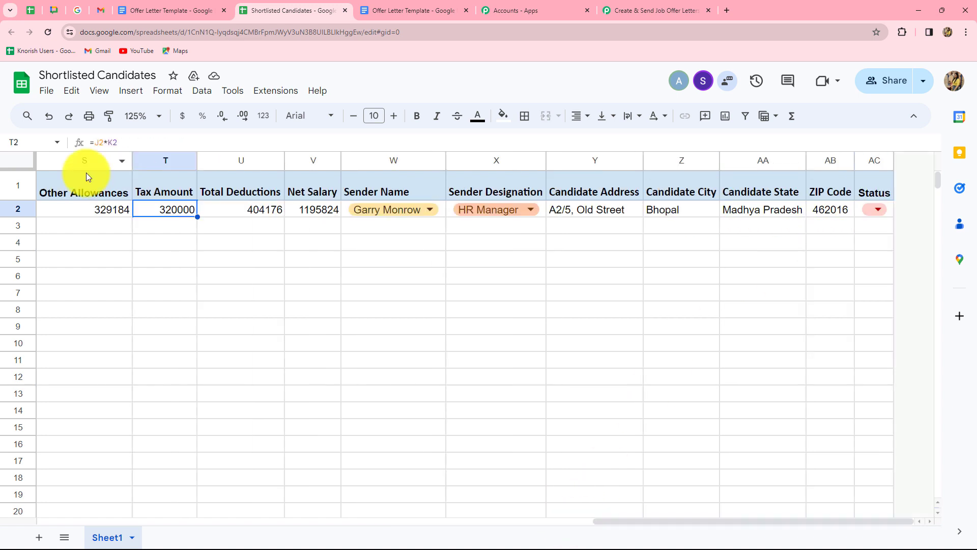
click(243, 208)
click(310, 216)
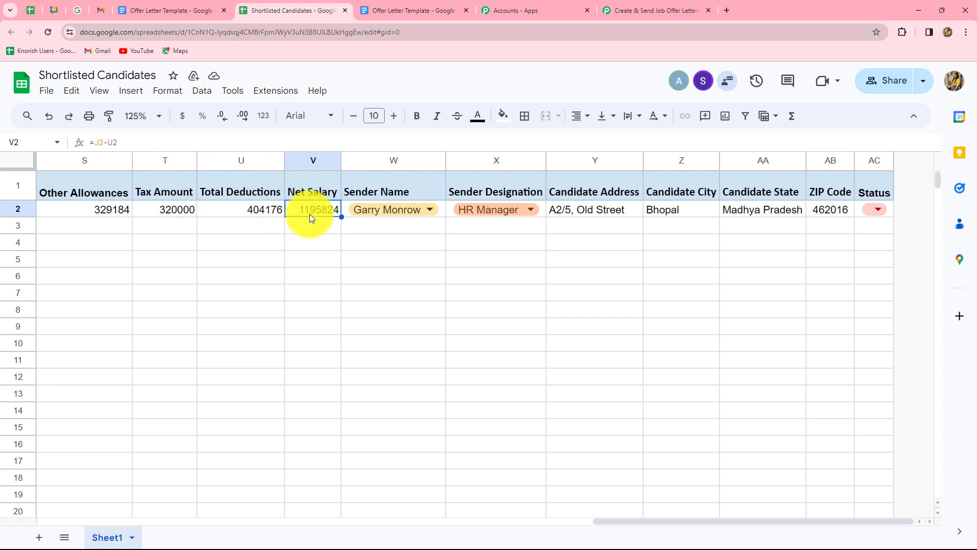
click(236, 197)
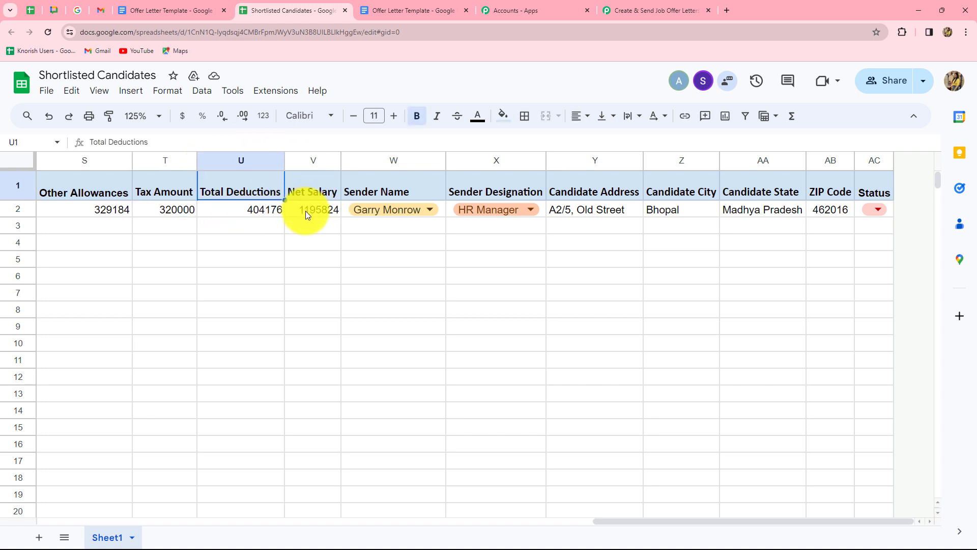
click(302, 206)
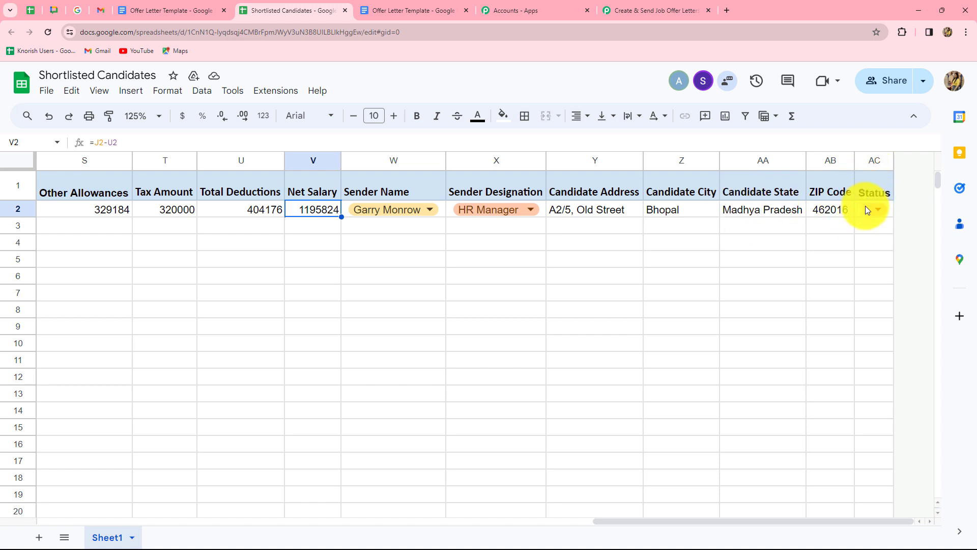
- Pick Send from the test row's AC2 Status dropdown and scroll back to column A
click(884, 209)
text(Send)
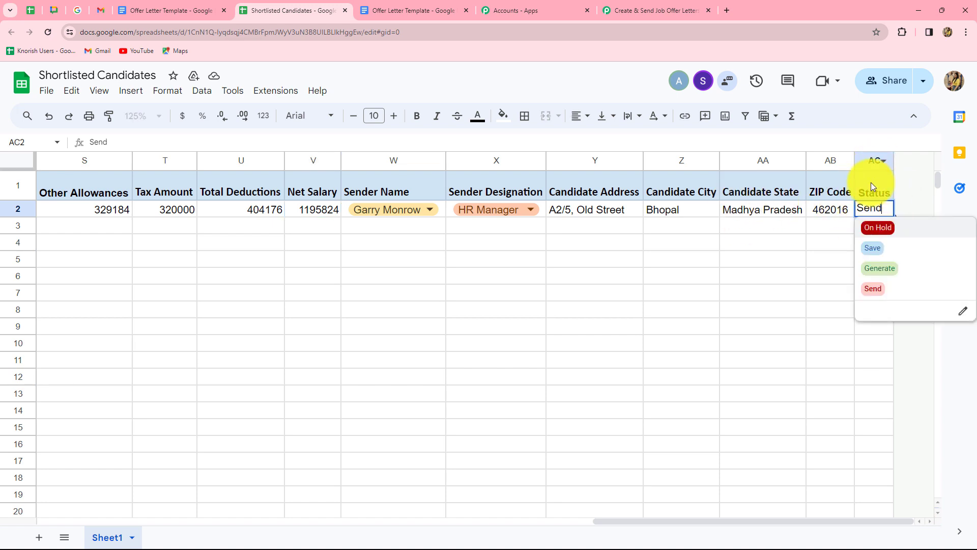
click(874, 290)
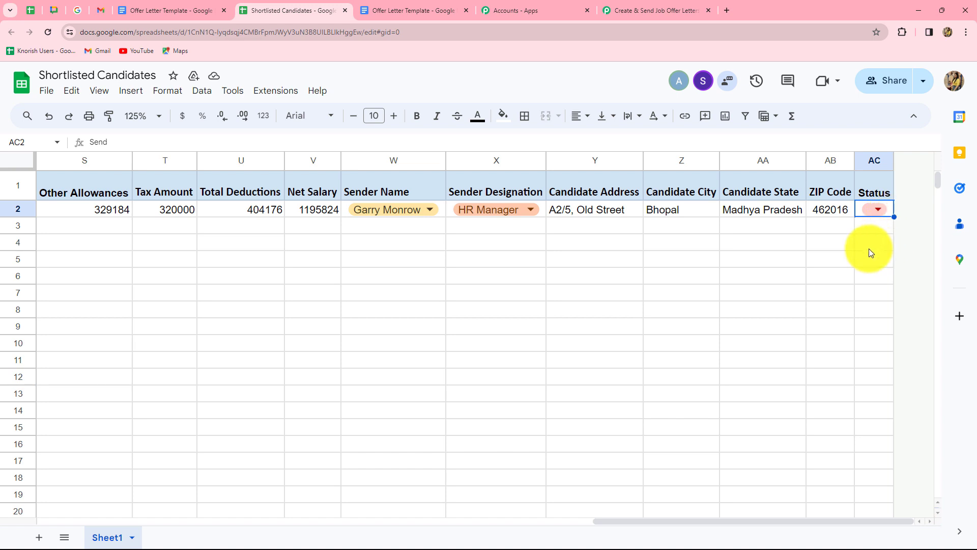
scroll(185, 399, left, 10)
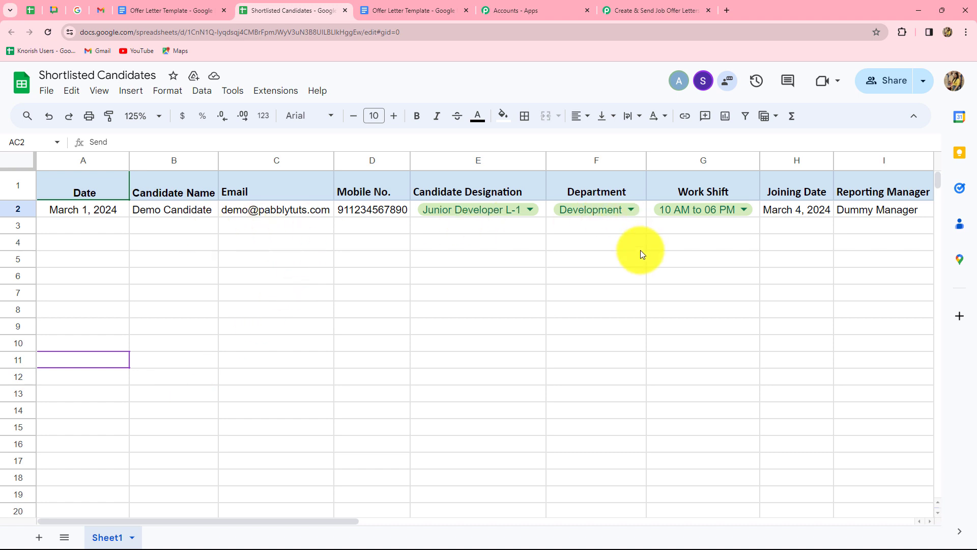
- Look up the already-installed Pabbly Connect Webhooks add-on in the Workspace Marketplace, then close the marketplace
click(277, 94)
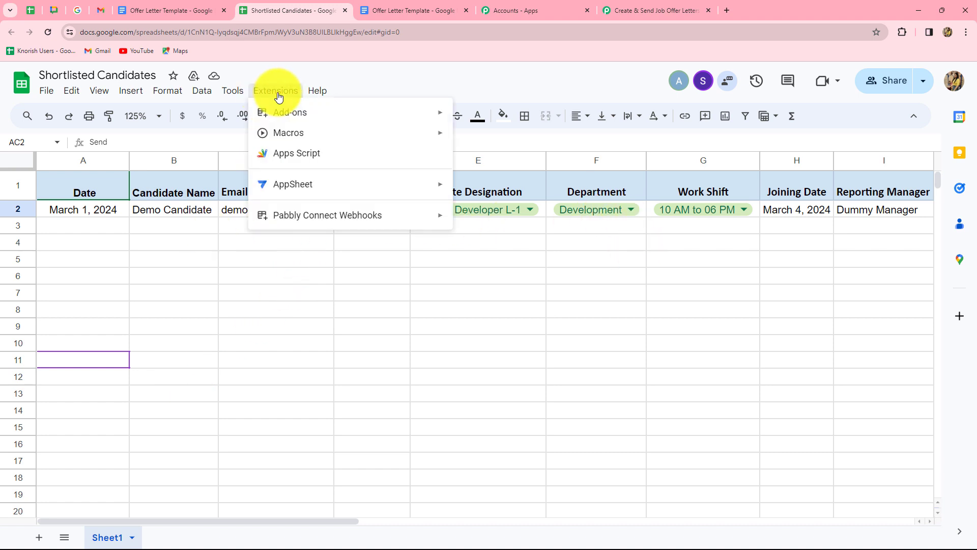
mouse_move(273, 112)
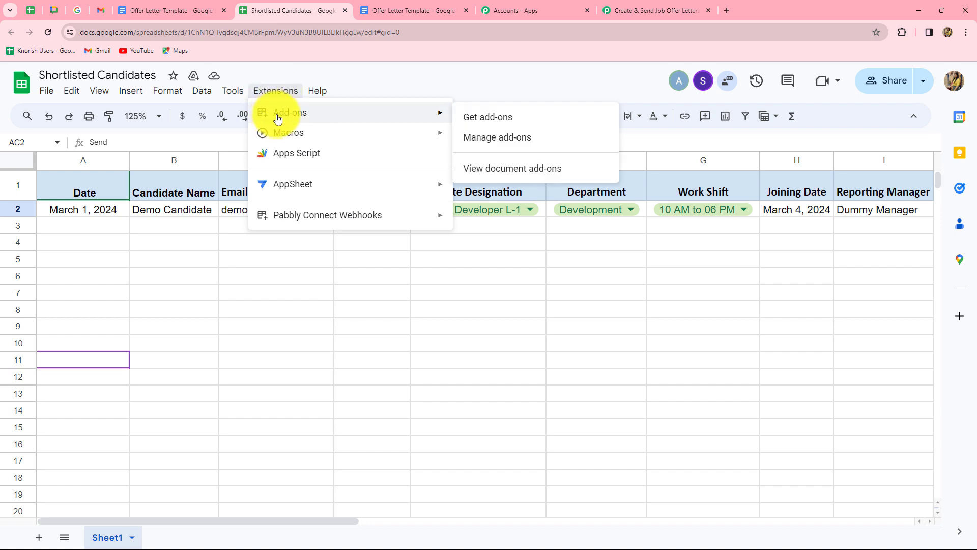
click(469, 121)
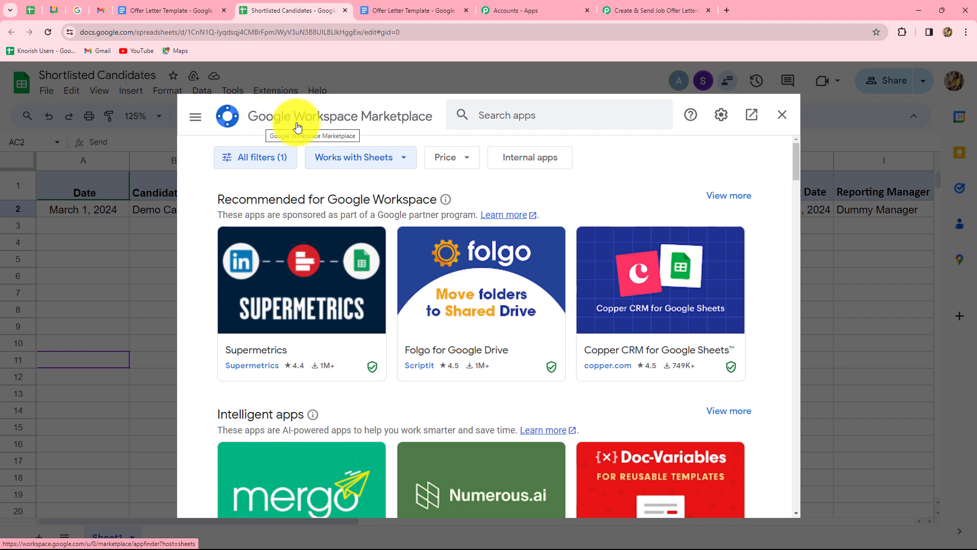
click(490, 117)
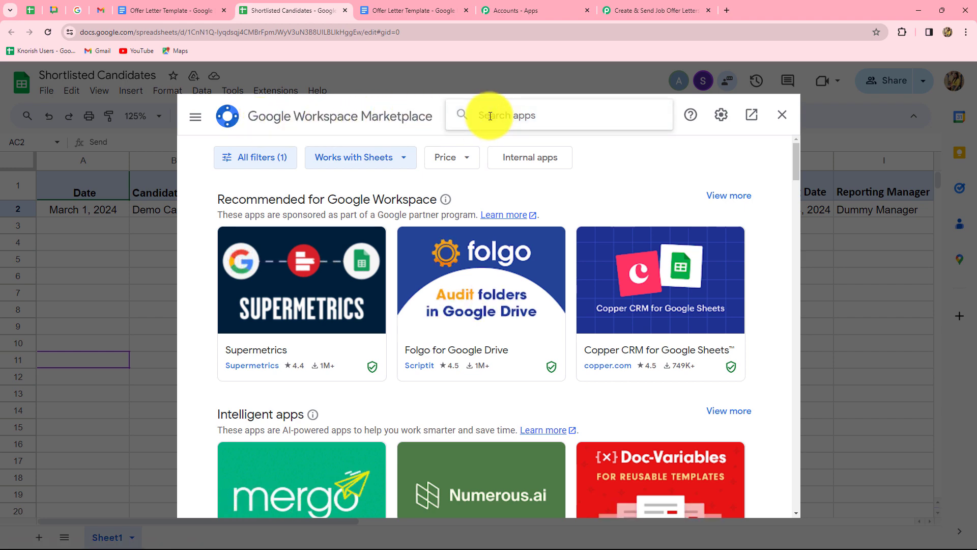
key(Caps_Lock)
text(Pabbl)
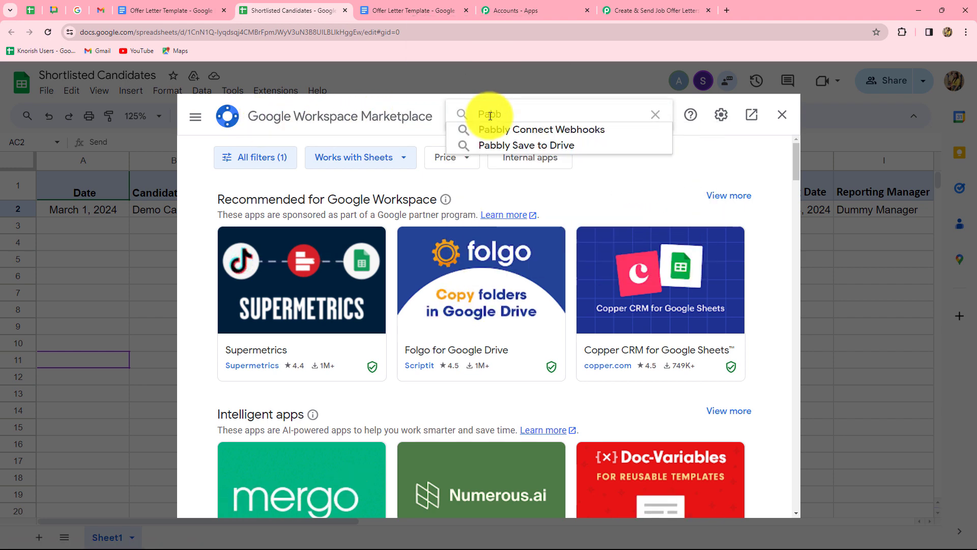
click(499, 133)
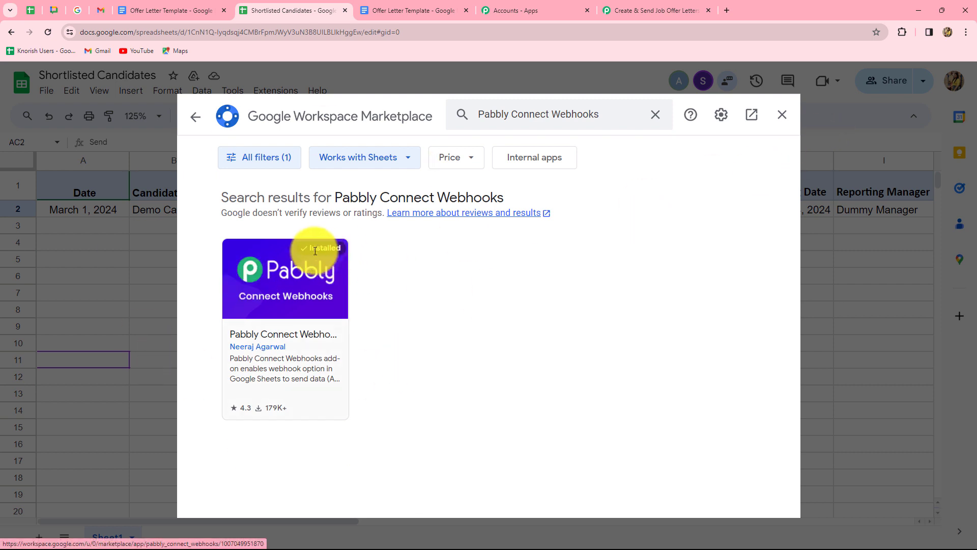
click(781, 114)
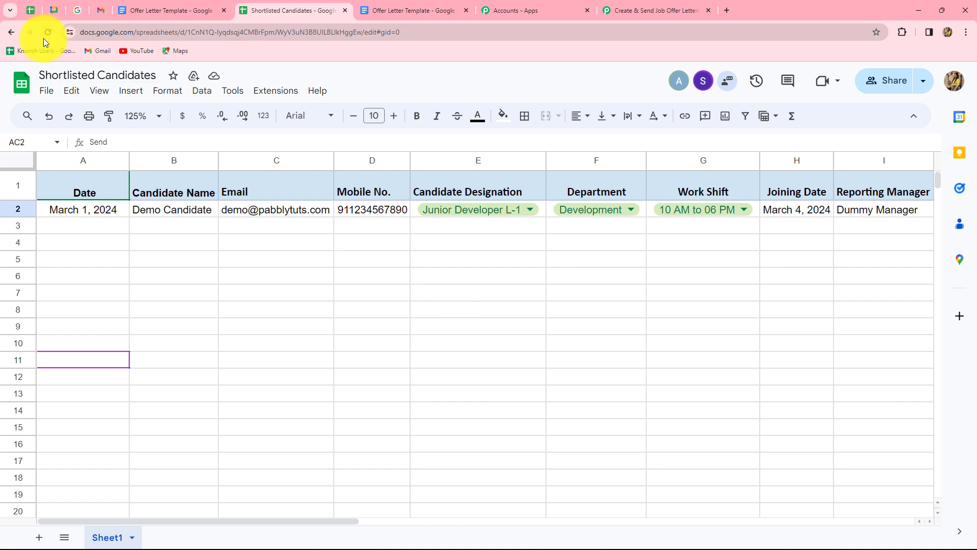
- Open the Pabbly Connect Webhooks Initial Setup and paste the workflow's webhook URL
click(279, 93)
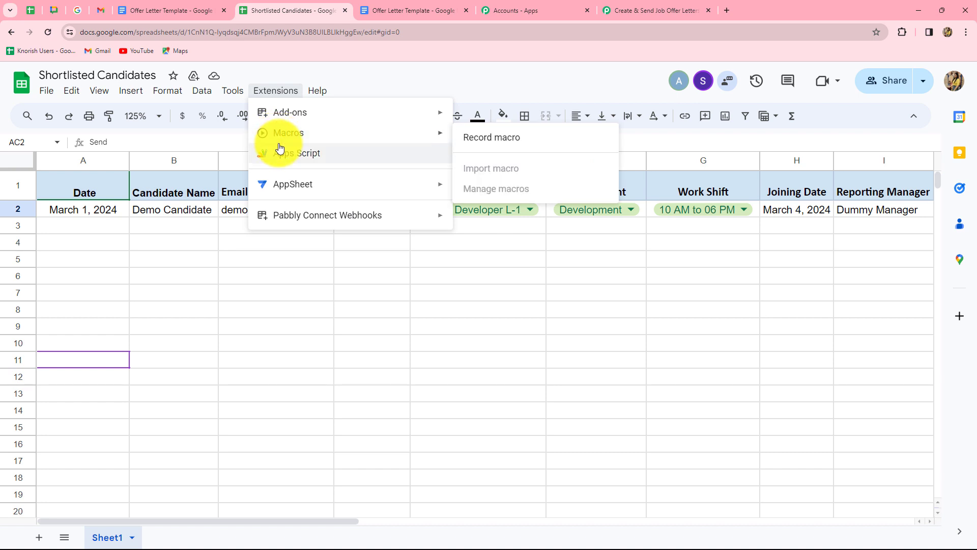
click(436, 239)
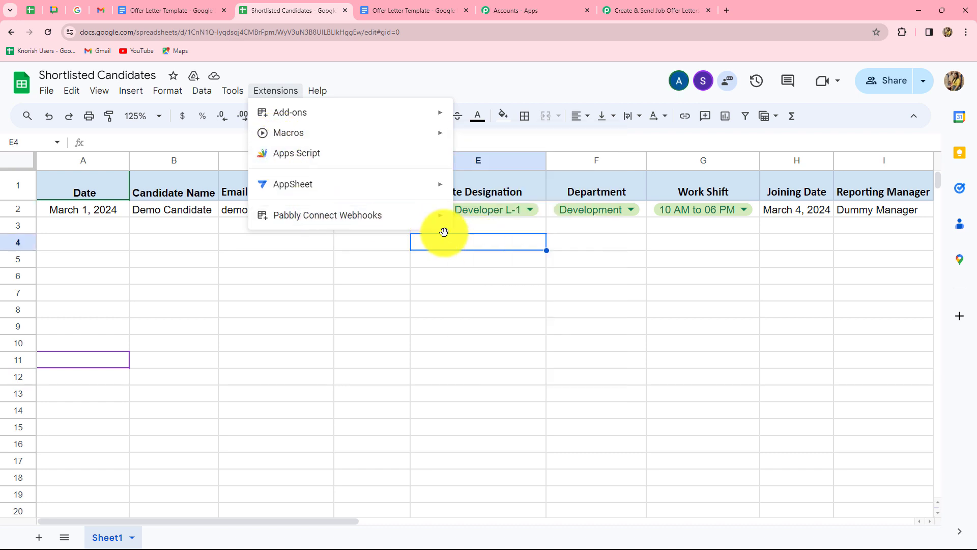
mouse_move(438, 216)
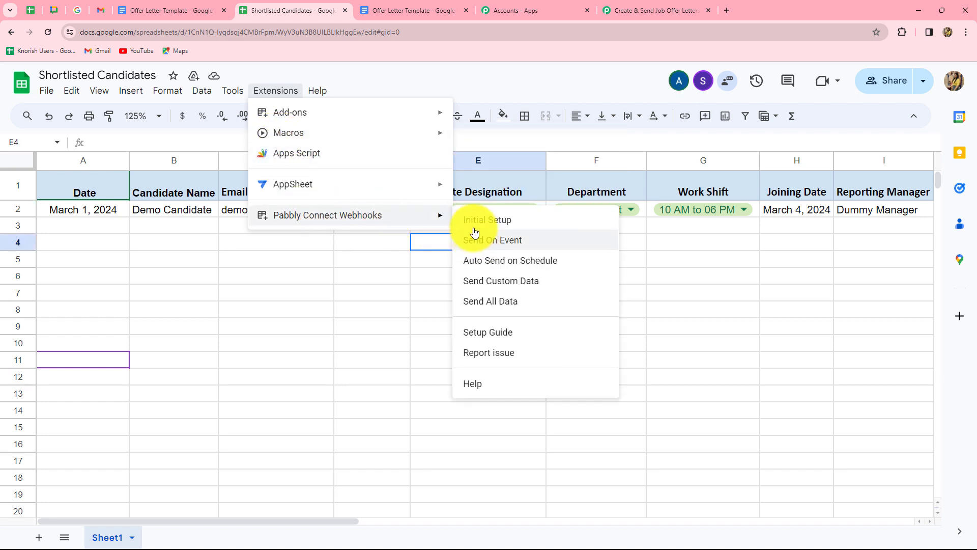
click(472, 222)
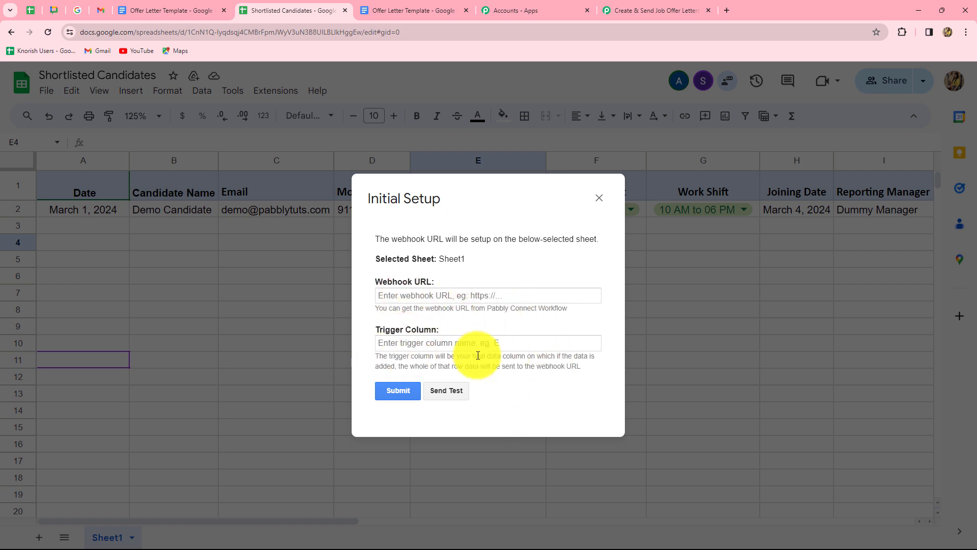
click(401, 297)
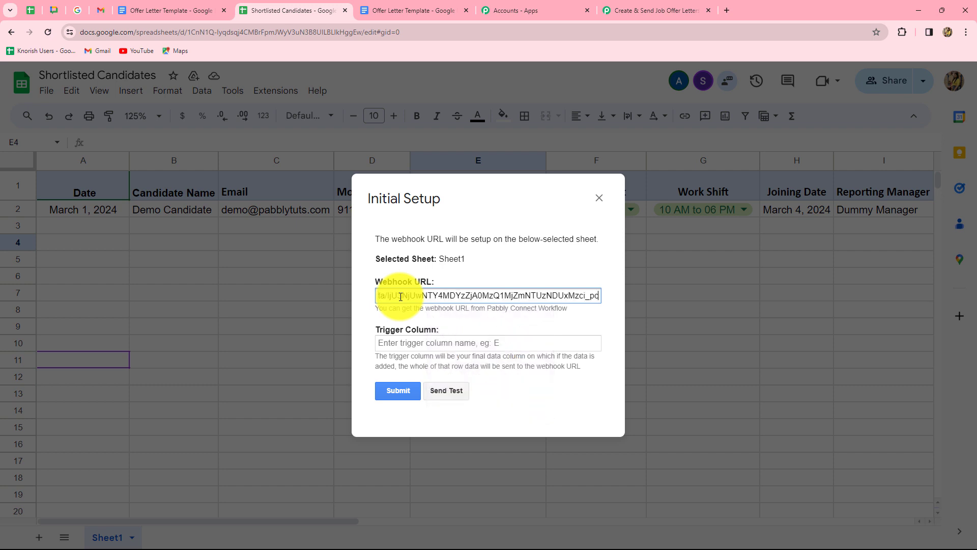
- Enter AC as the trigger column, send a test row, and submit the setup
click(403, 344)
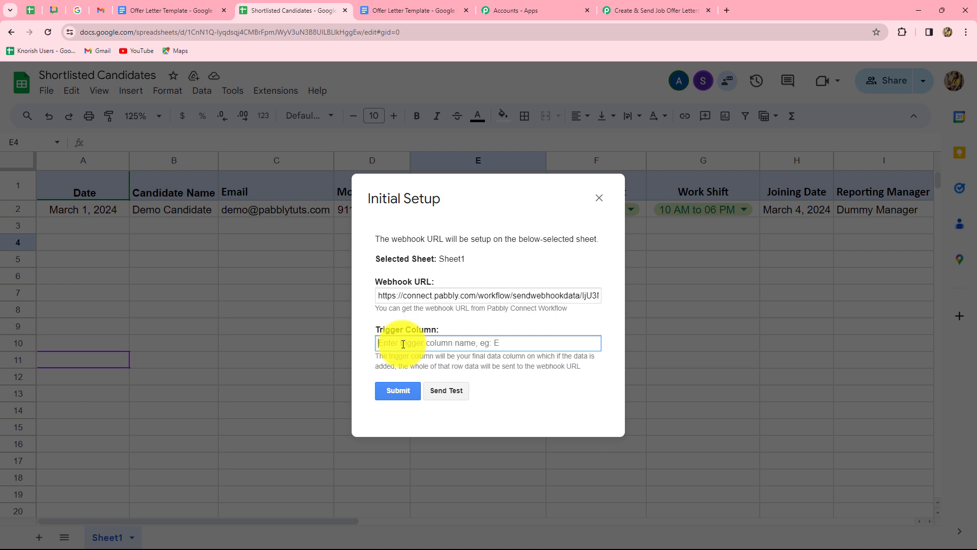
key(Caps_Lock)
text(AC)
key(Caps_Lock)
key(Caps_Lock)
key(Caps_Lock)
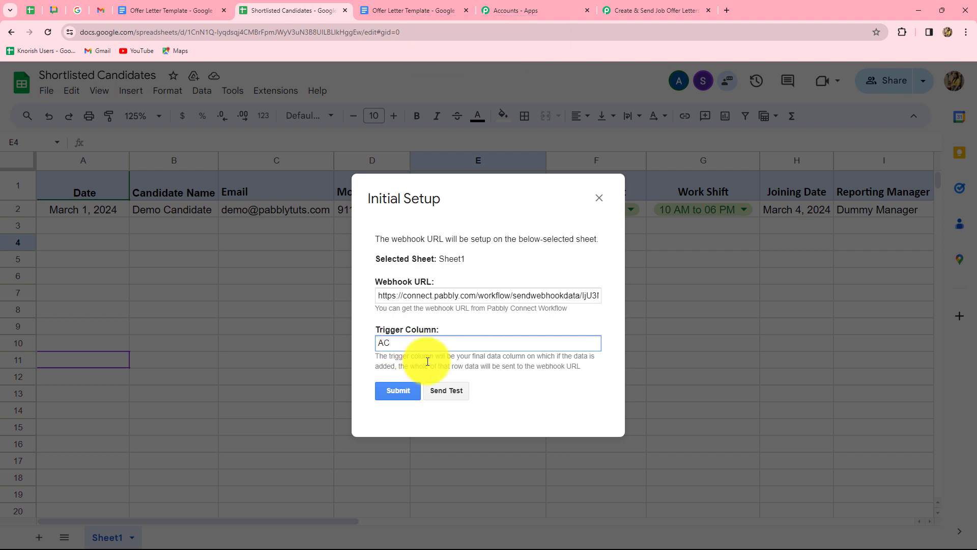
click(440, 390)
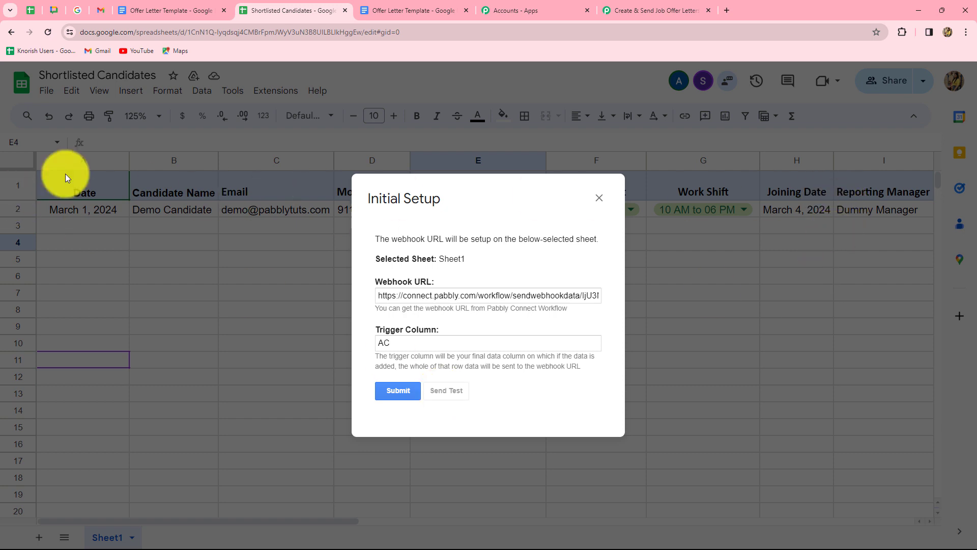
scroll(521, 383, down, 2)
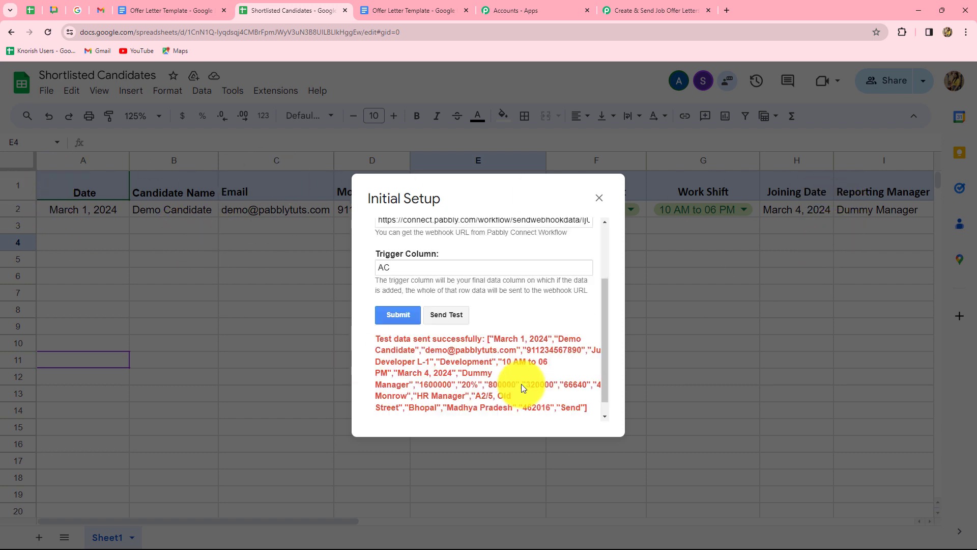
click(394, 303)
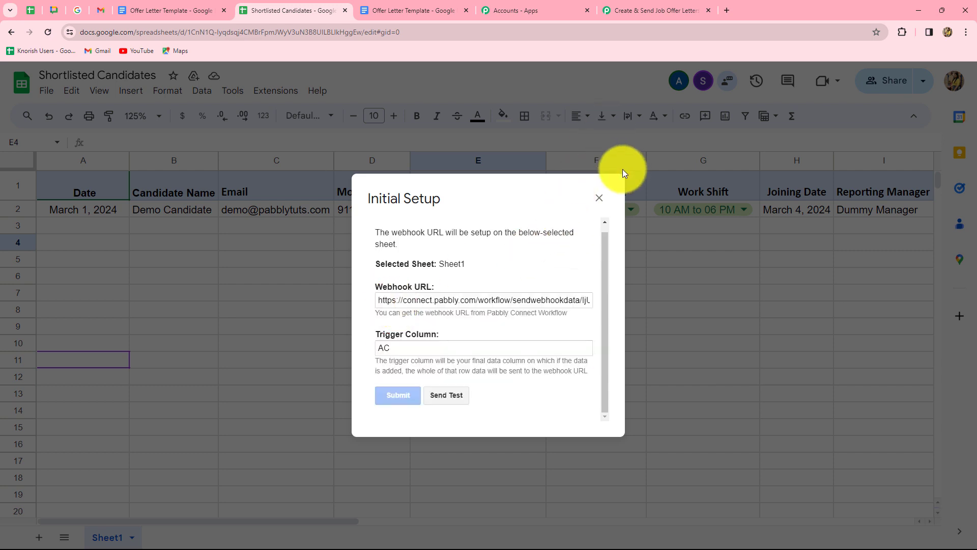
click(598, 202)
- Review the captured test row fields in Pabbly, including TriggerColumn AC and 800000 base pay, then return to the sheet
click(652, 12)
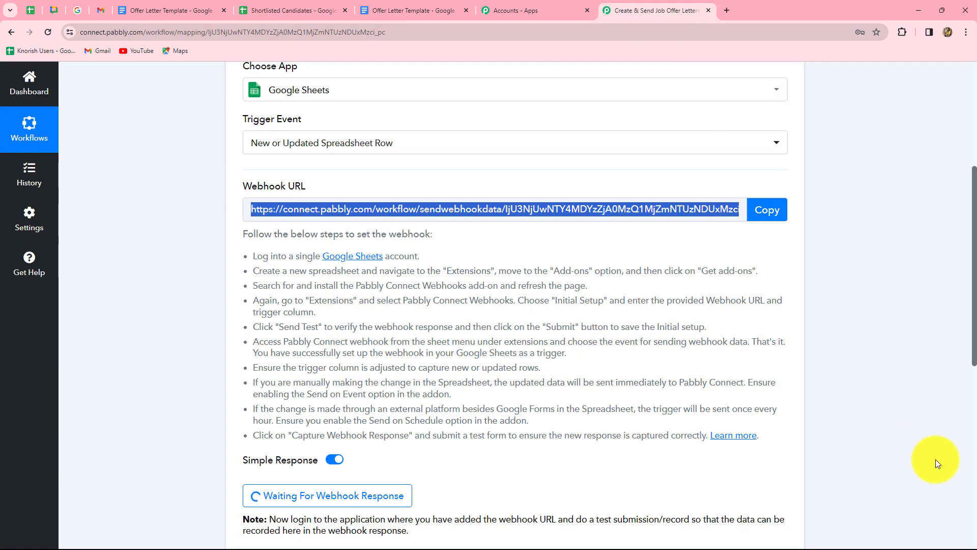
scroll(935, 459, down, 7)
scroll(935, 459, up, 4)
scroll(765, 389, down, 2)
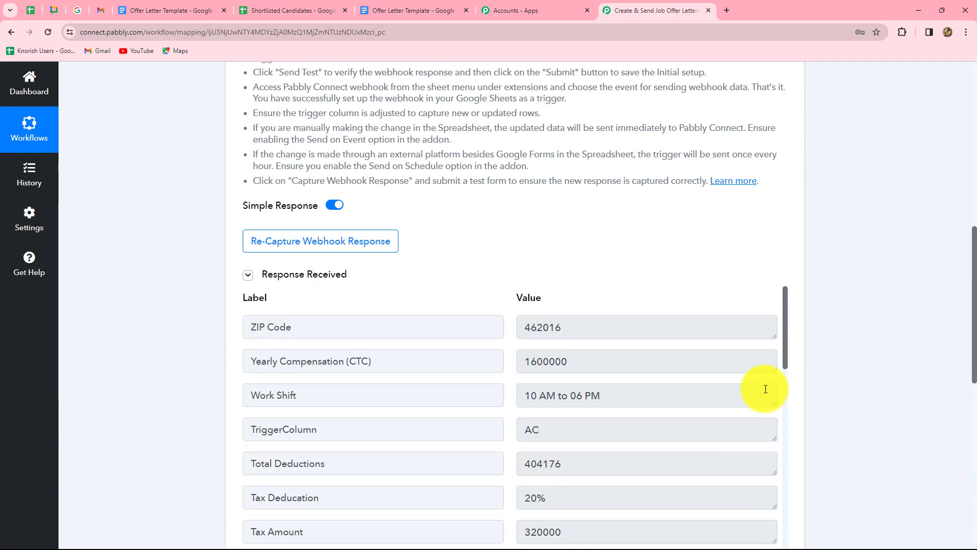
scroll(893, 405, down, 7)
scroll(893, 404, up, 3)
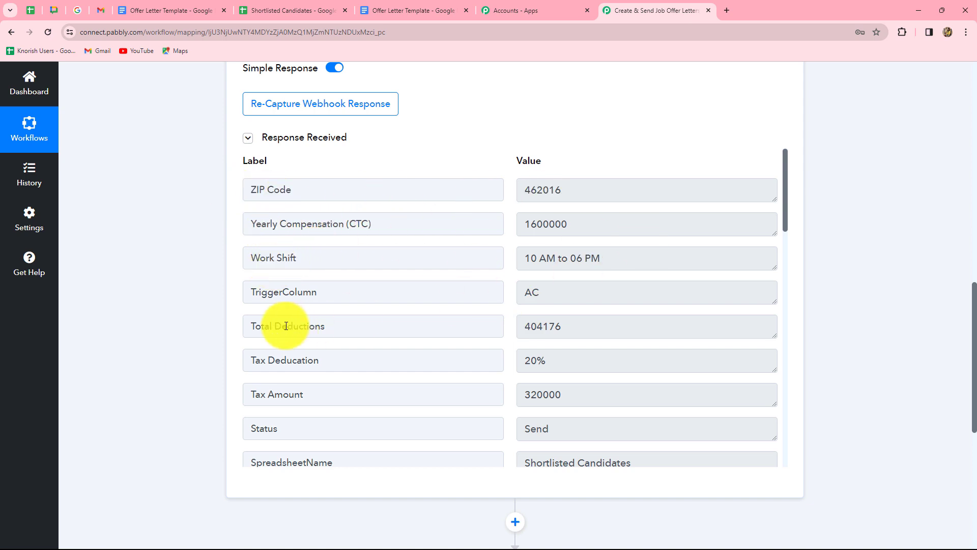
double_click(517, 292)
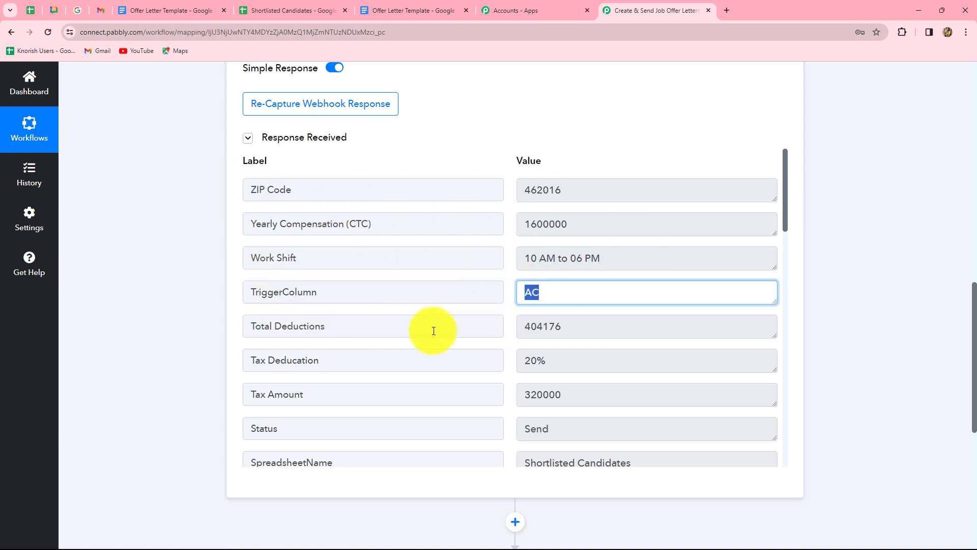
scroll(458, 311, down, 3)
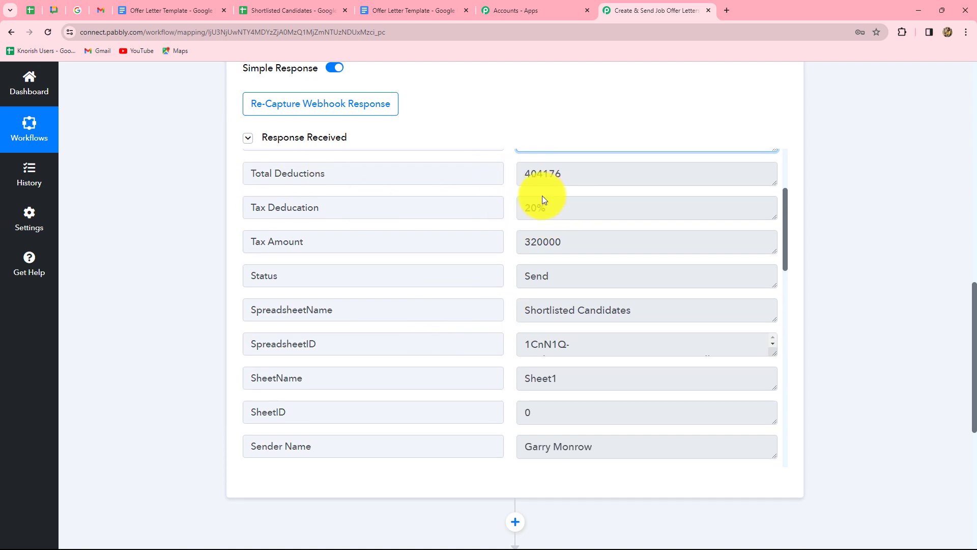
scroll(580, 317, down, 10)
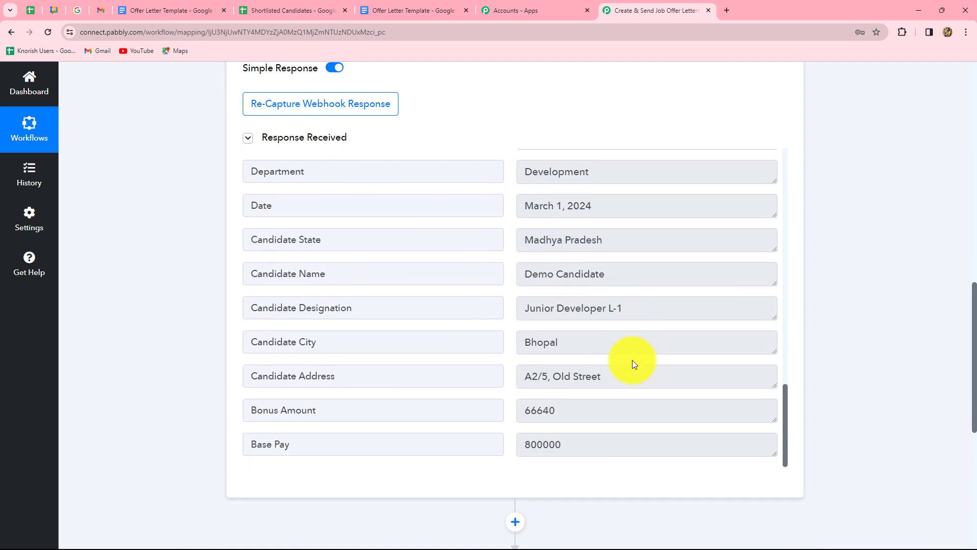
scroll(633, 362, up, 3)
scroll(634, 362, up, 10)
scroll(633, 362, down, 4)
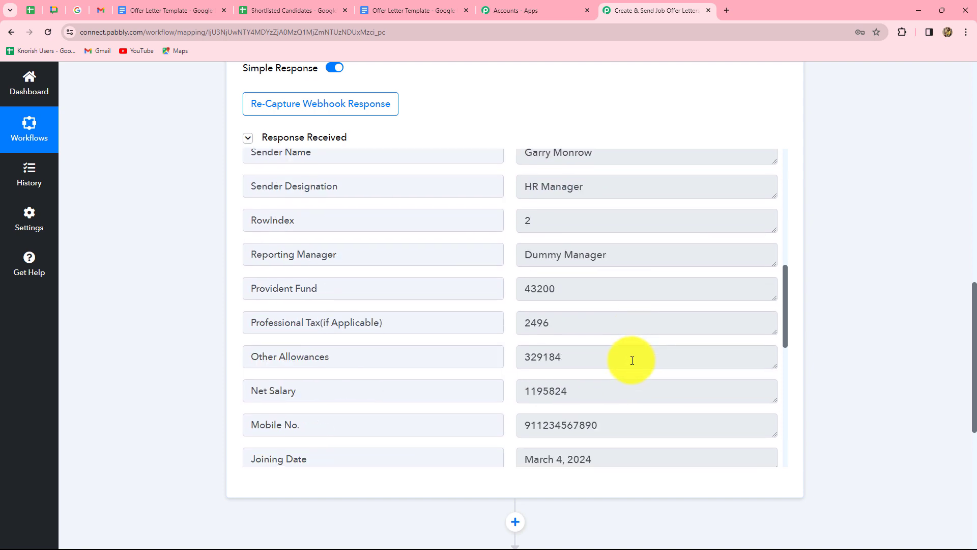
click(262, 11)
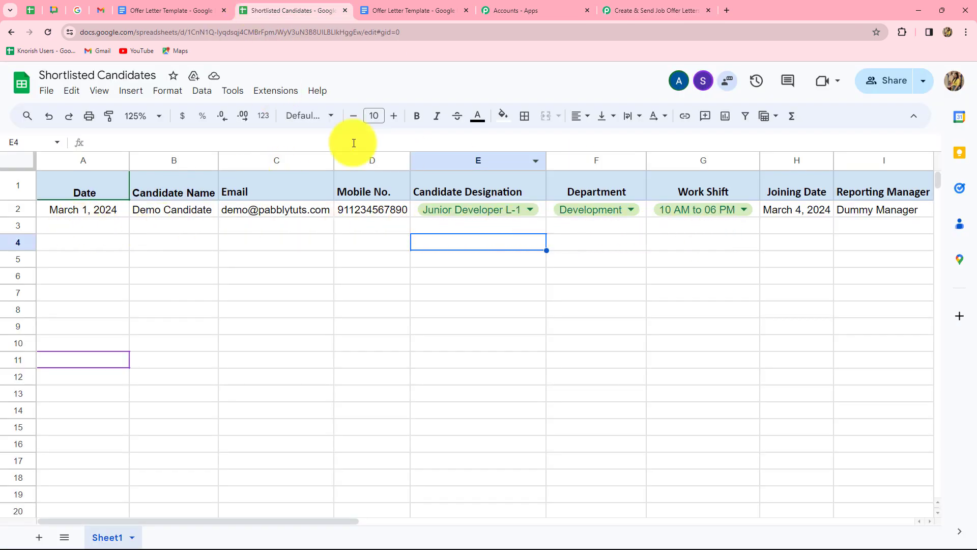
- Turn on sending rows when they change in the Pabbly Connect Webhooks add-on
click(271, 92)
mouse_move(317, 216)
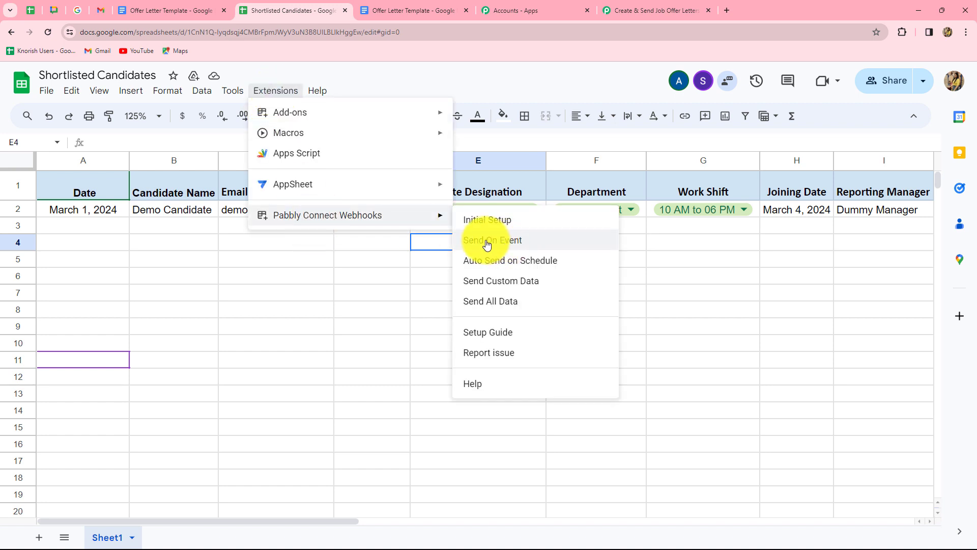
click(486, 243)
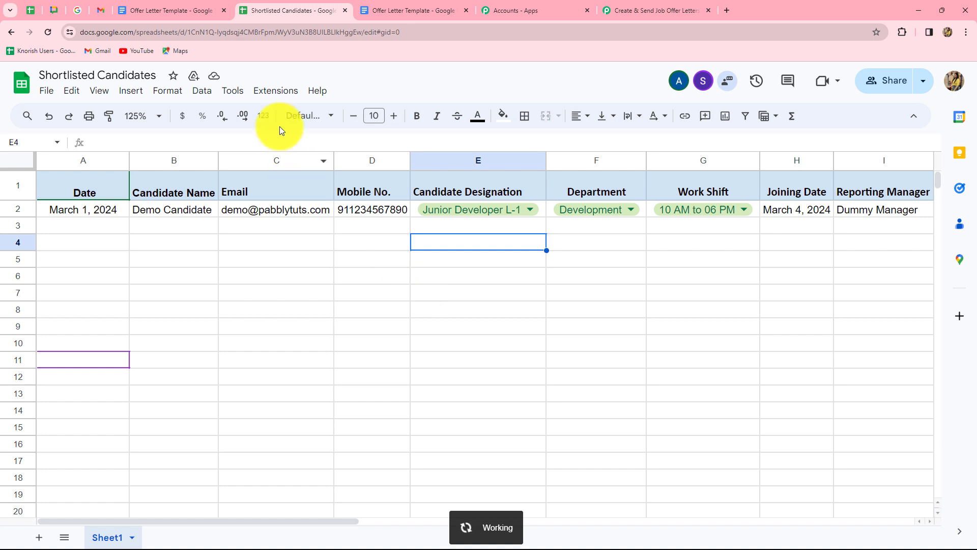
click(275, 91)
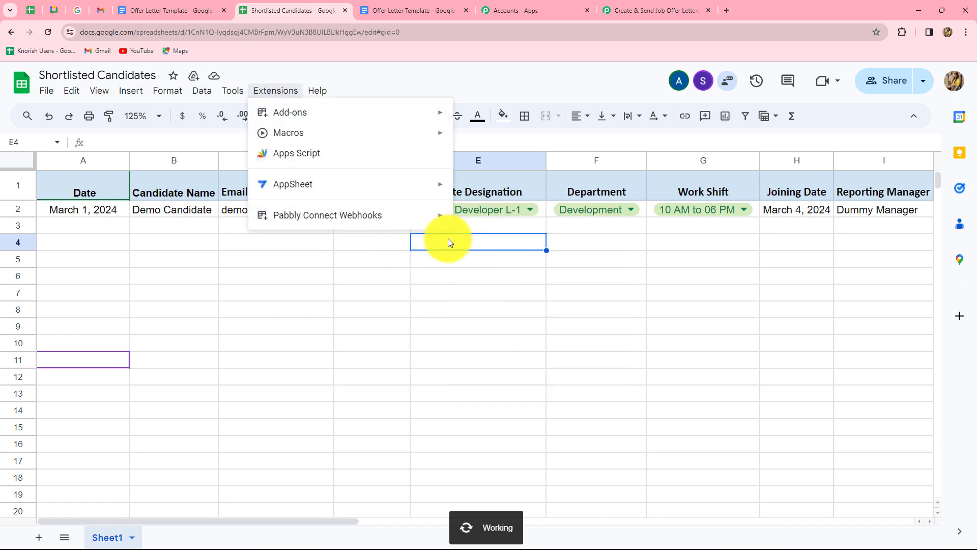
click(460, 287)
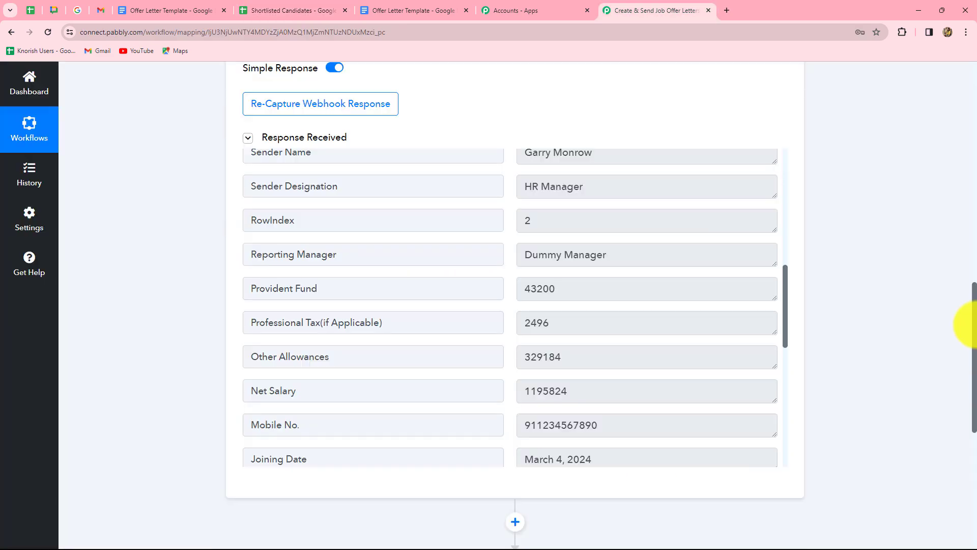
scroll(963, 334, down, 7)
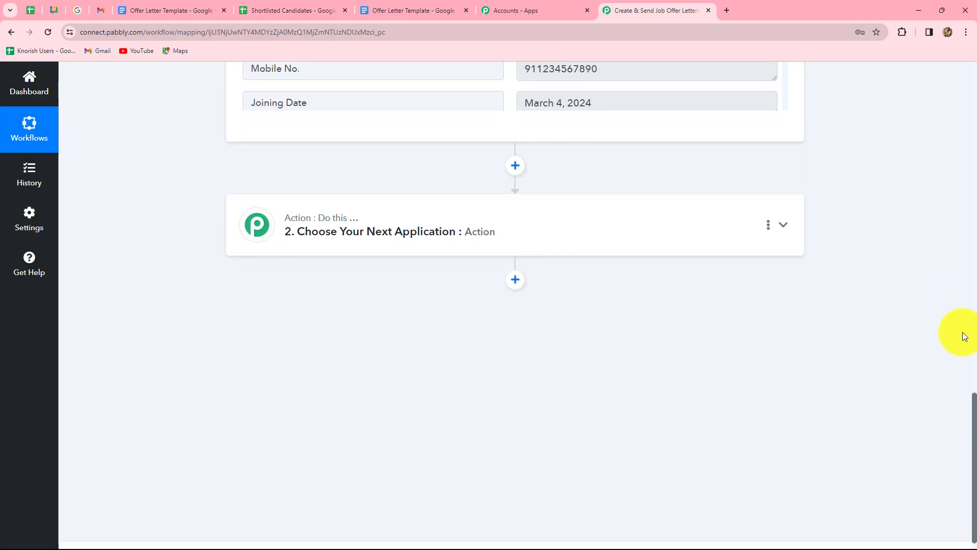
- Check the offer letter template and AC2's Send Status, then return to the Pabbly workflow
click(414, 10)
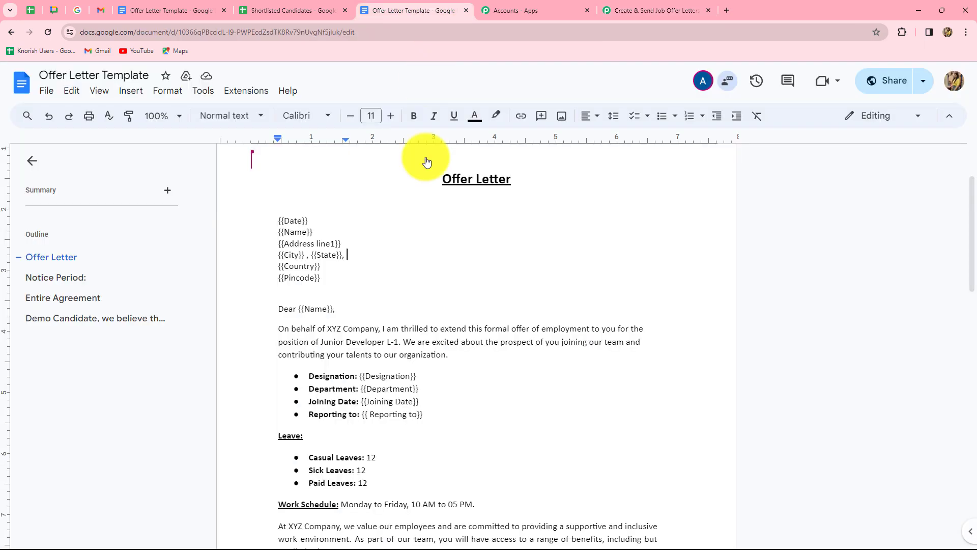
click(628, 9)
scroll(812, 327, up, 3)
scroll(811, 327, down, 3)
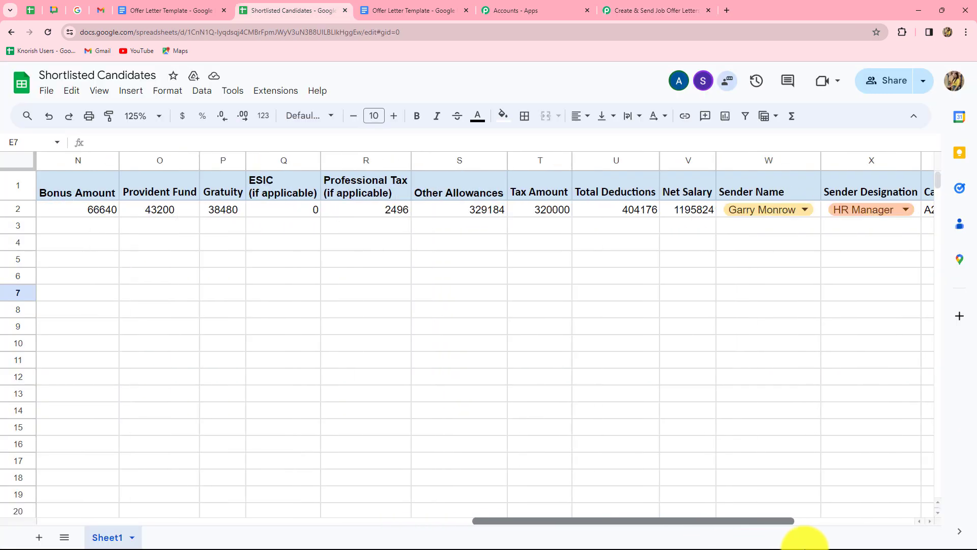
drag(807, 529, 898, 540)
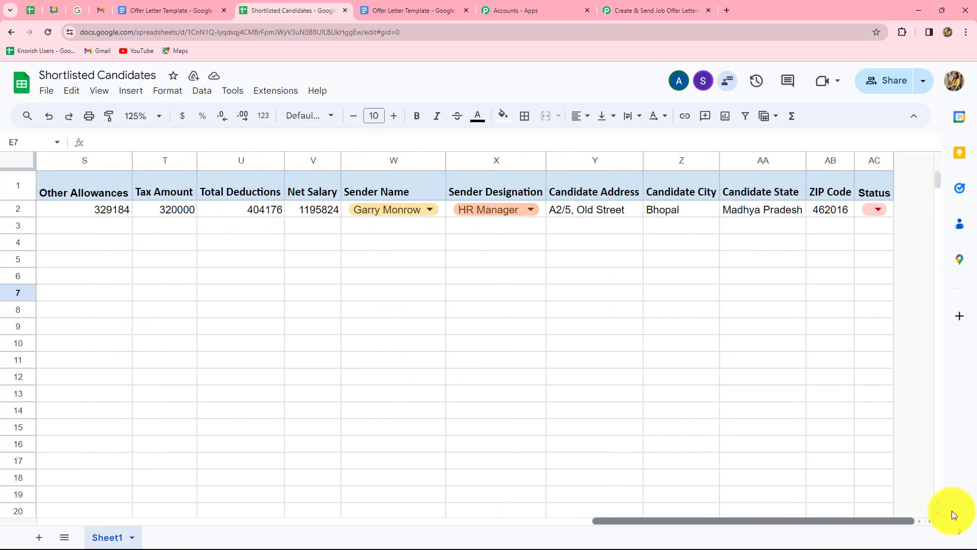
click(877, 210)
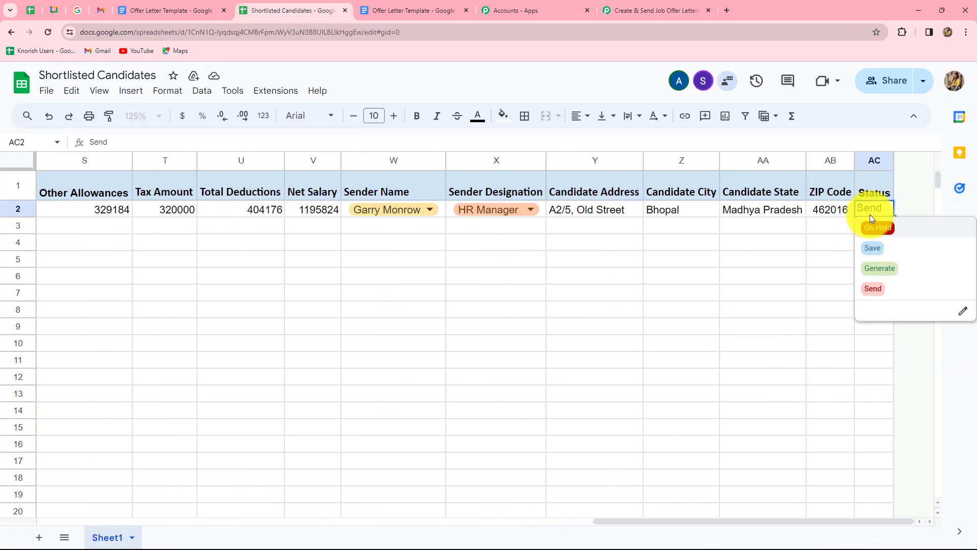
drag(882, 210, 867, 210)
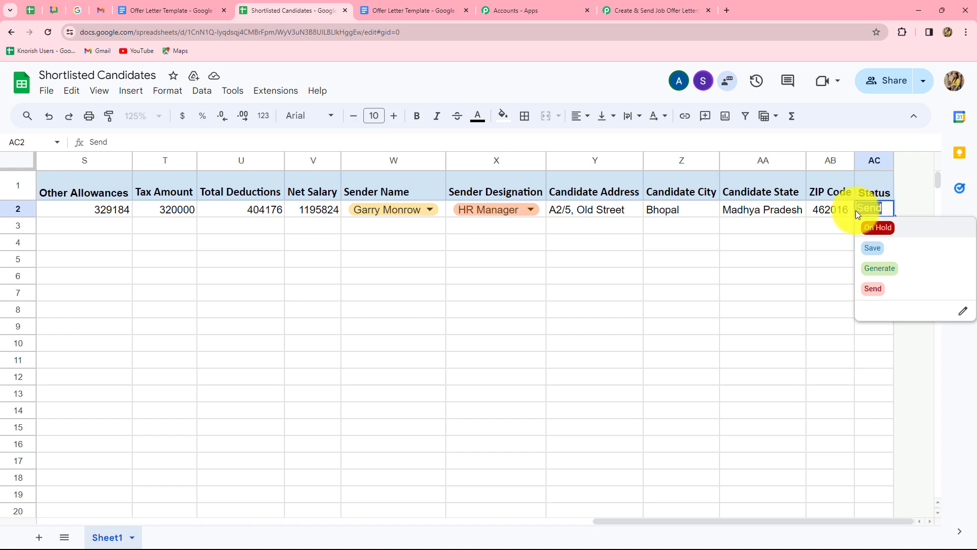
click(626, 10)
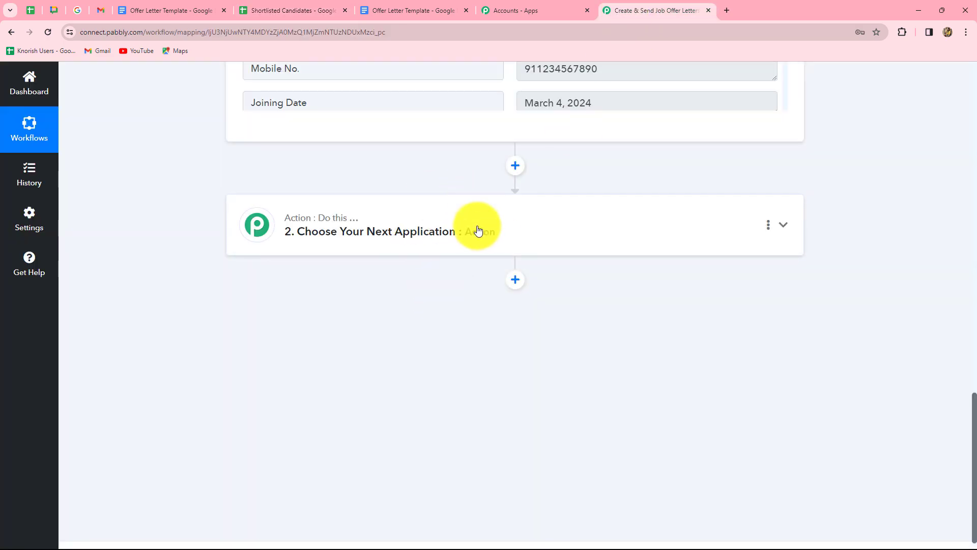
- Add a Filter by Pabbly step with the Filter Values event and connect it
click(475, 227)
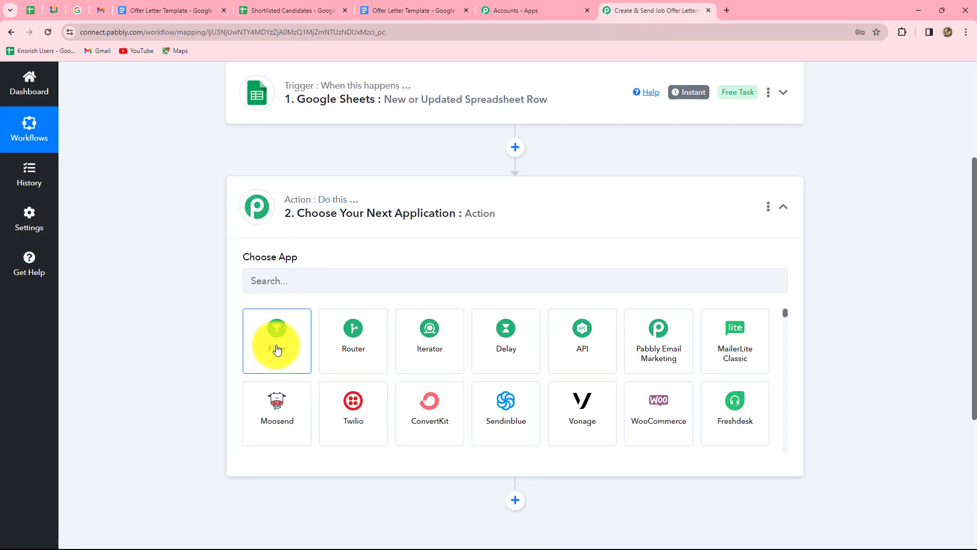
click(279, 339)
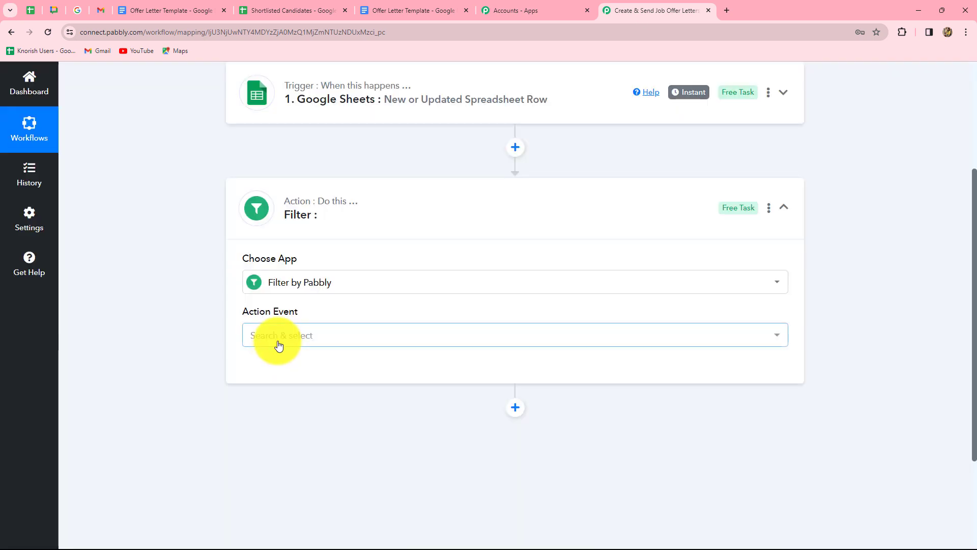
click(279, 344)
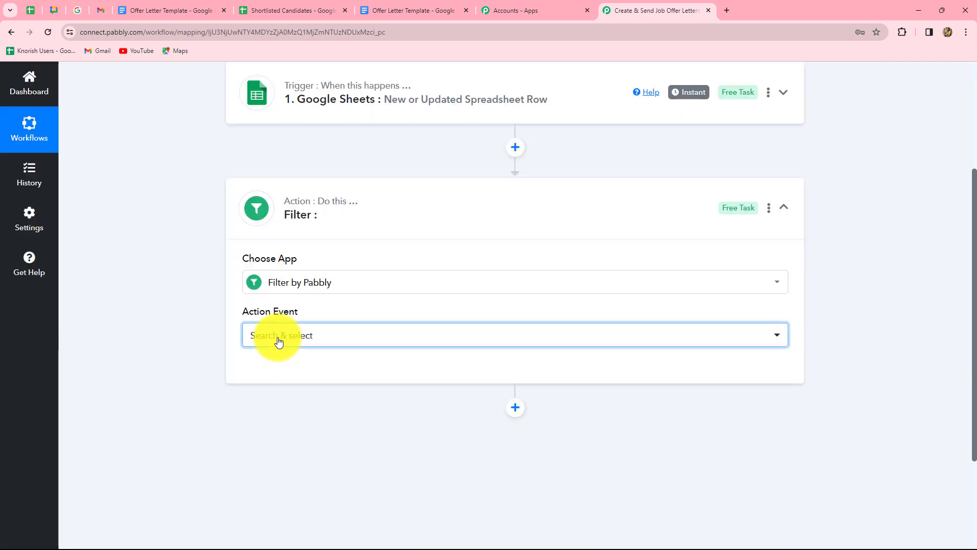
click(271, 401)
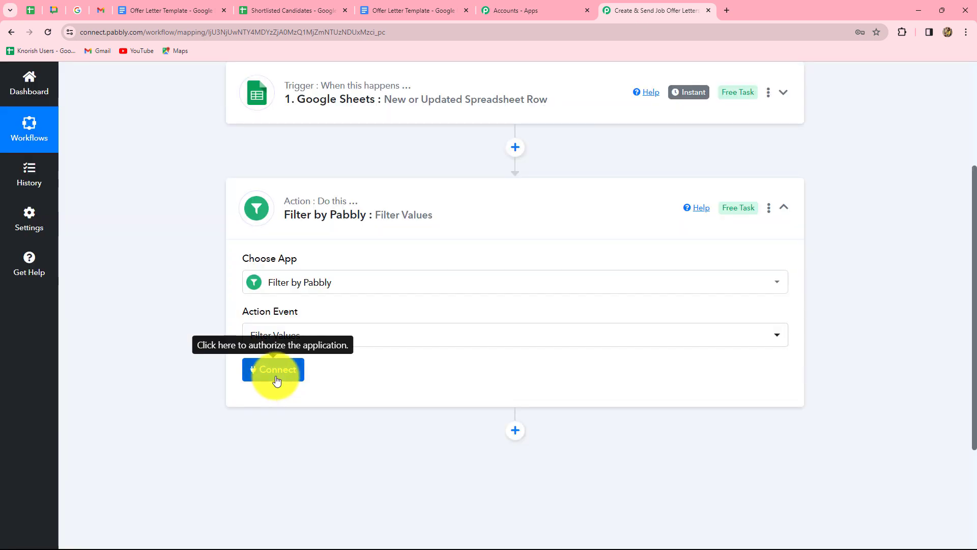
click(277, 381)
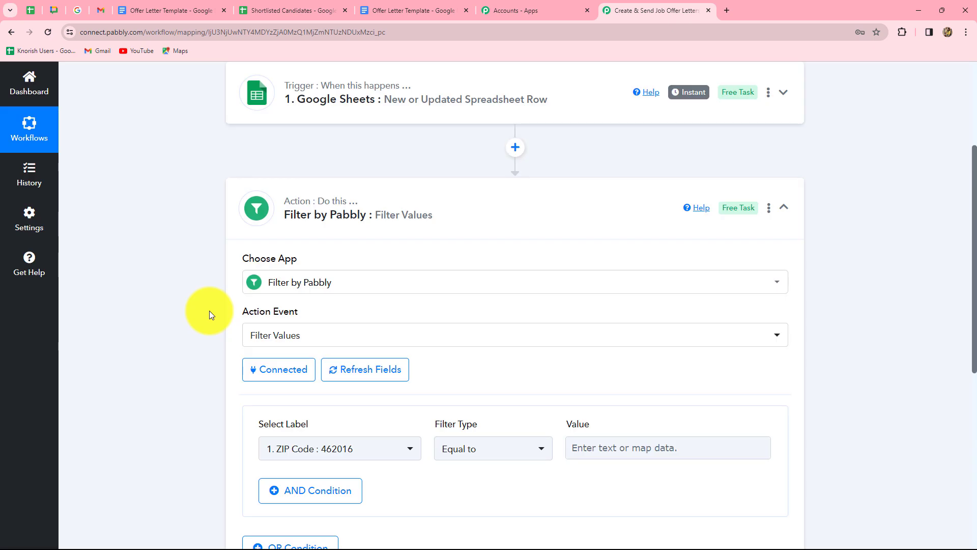
scroll(384, 308, down, 4)
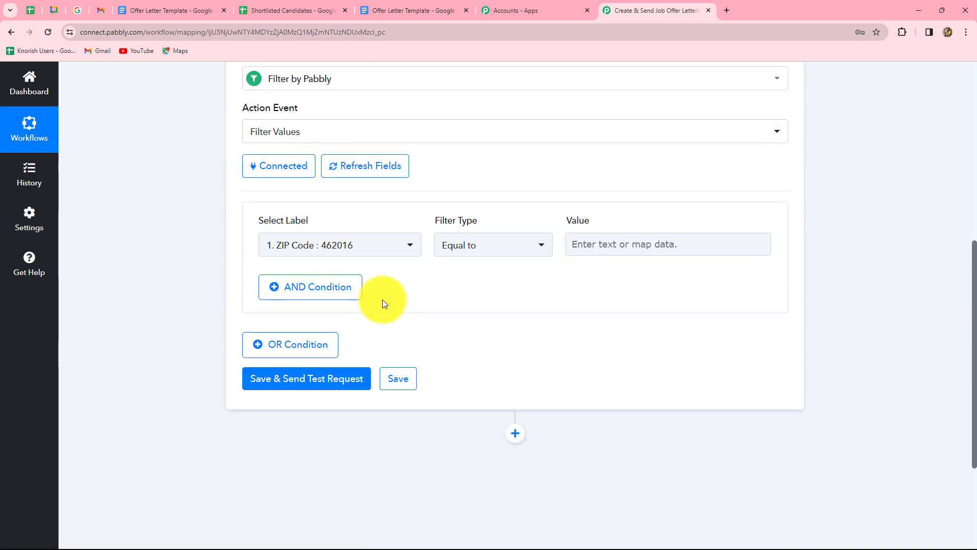
- Set the filter condition to the Status field equal to Send
click(354, 249)
click(338, 320)
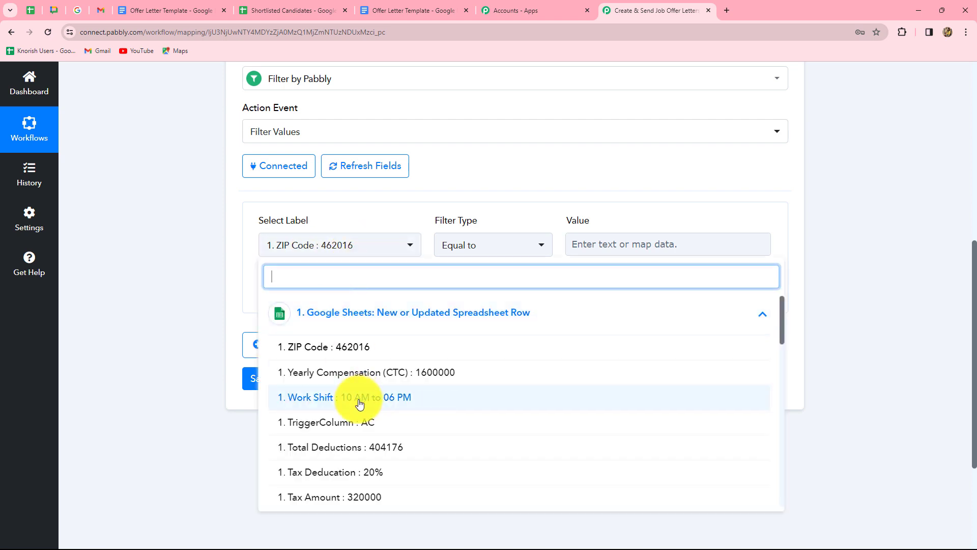
scroll(352, 444, down, 3)
click(326, 370)
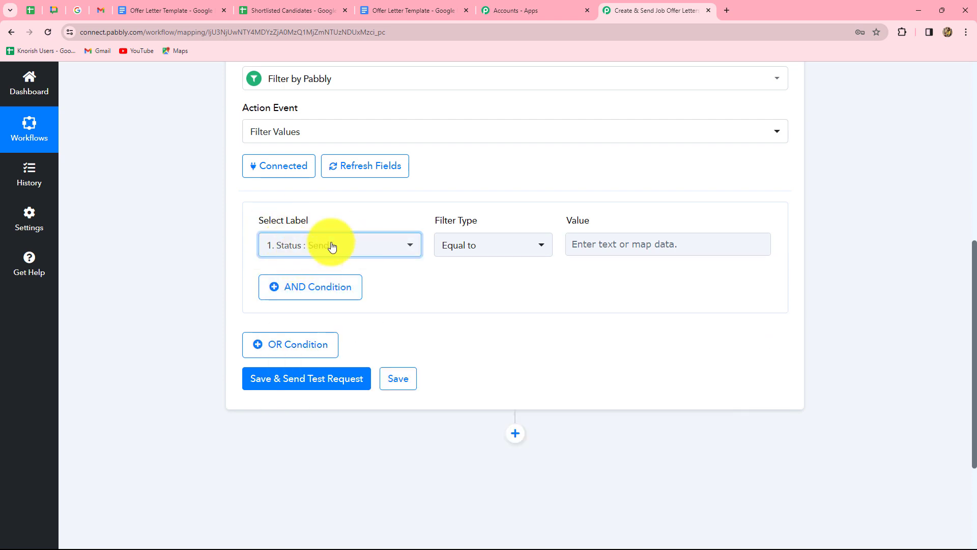
click(582, 245)
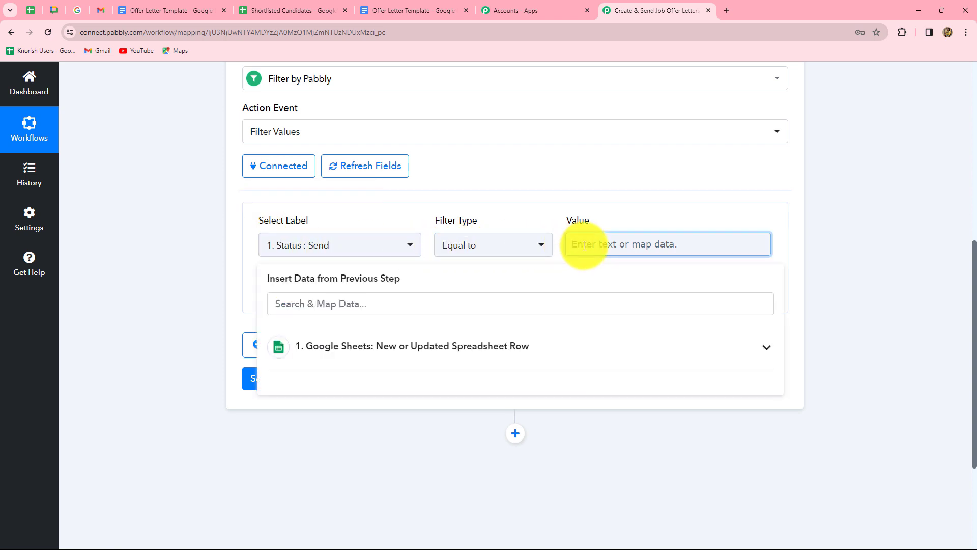
key(Caps_Lock)
text(Send)
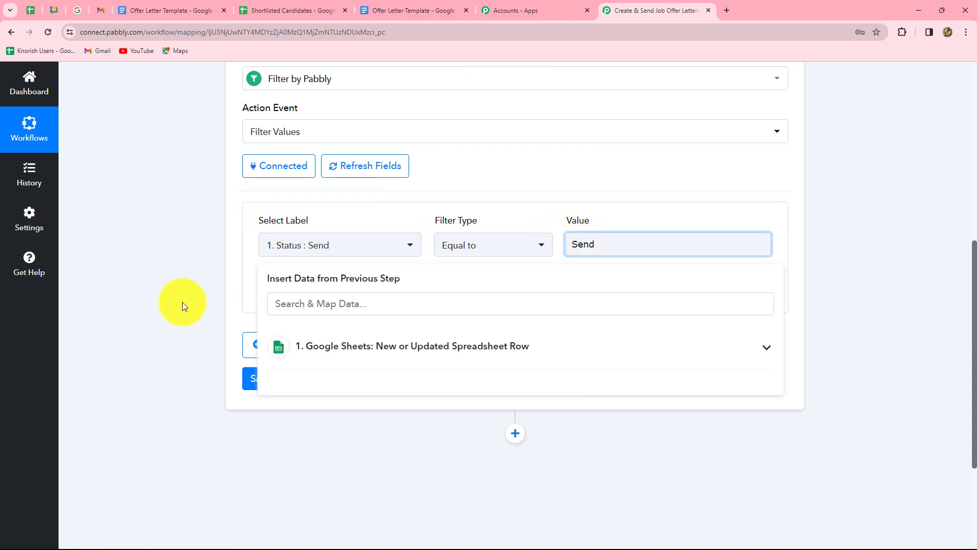
click(182, 301)
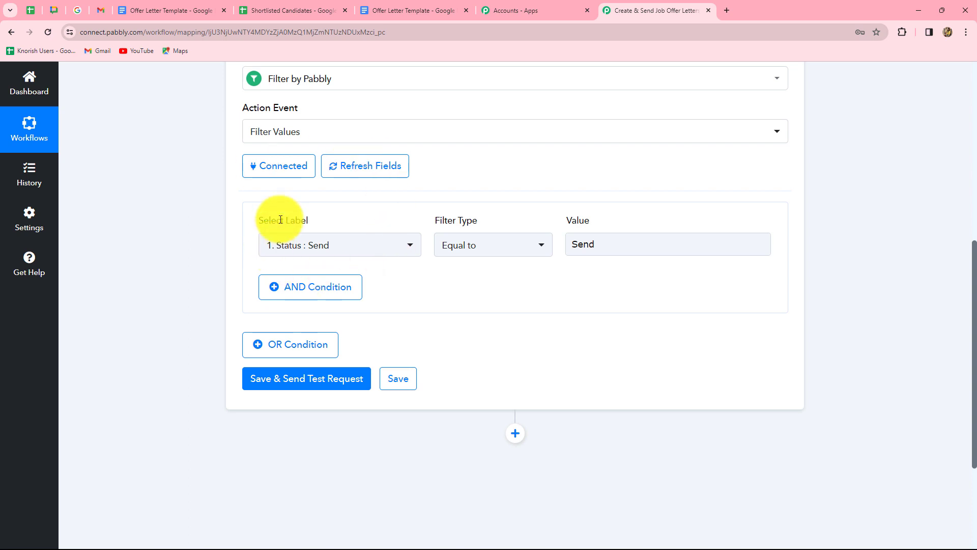
click(332, 252)
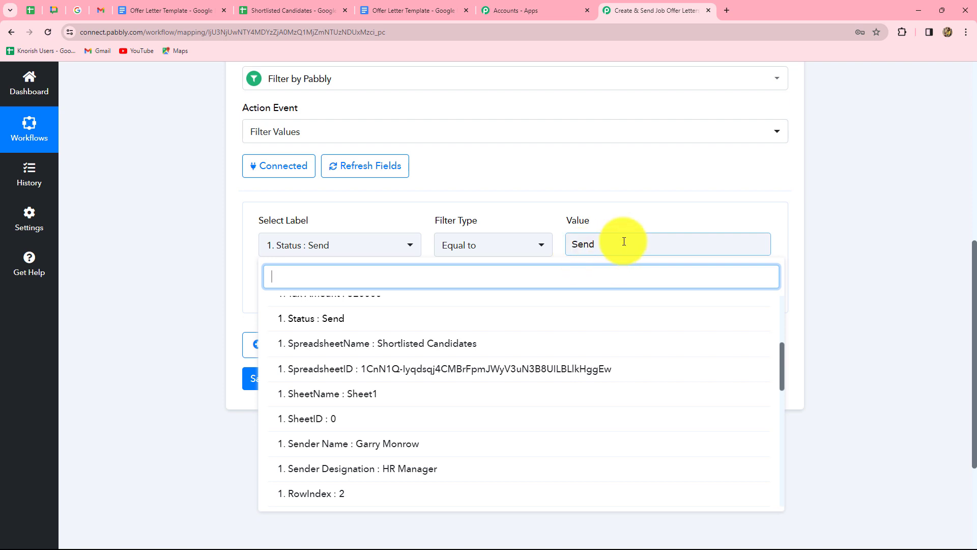
click(580, 249)
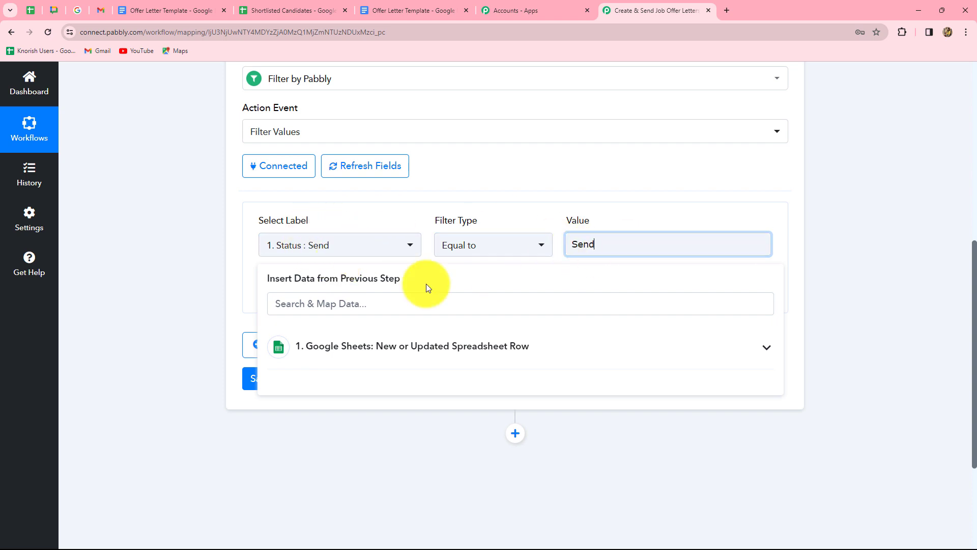
click(182, 320)
- Save the filter and send a test request, which reports Condition is true
scroll(259, 361, down, 3)
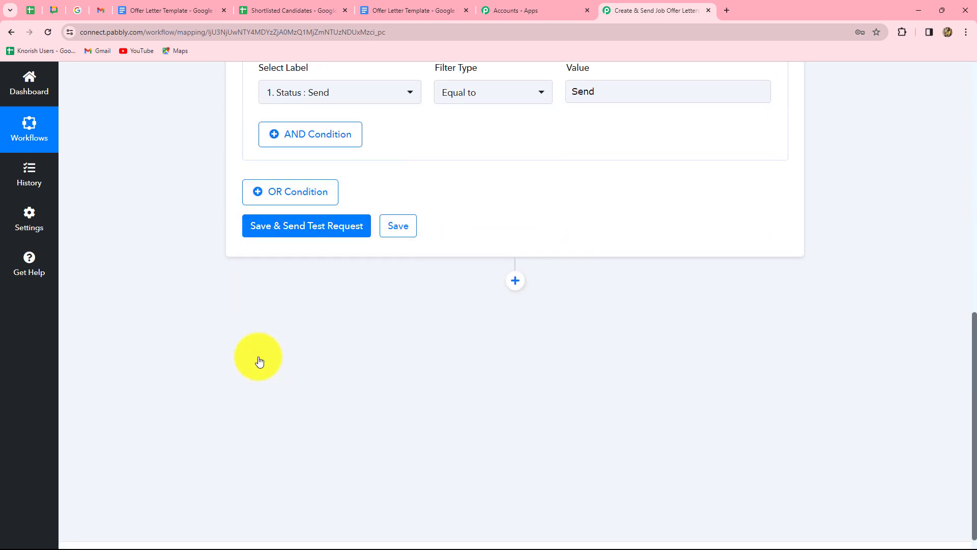
click(309, 230)
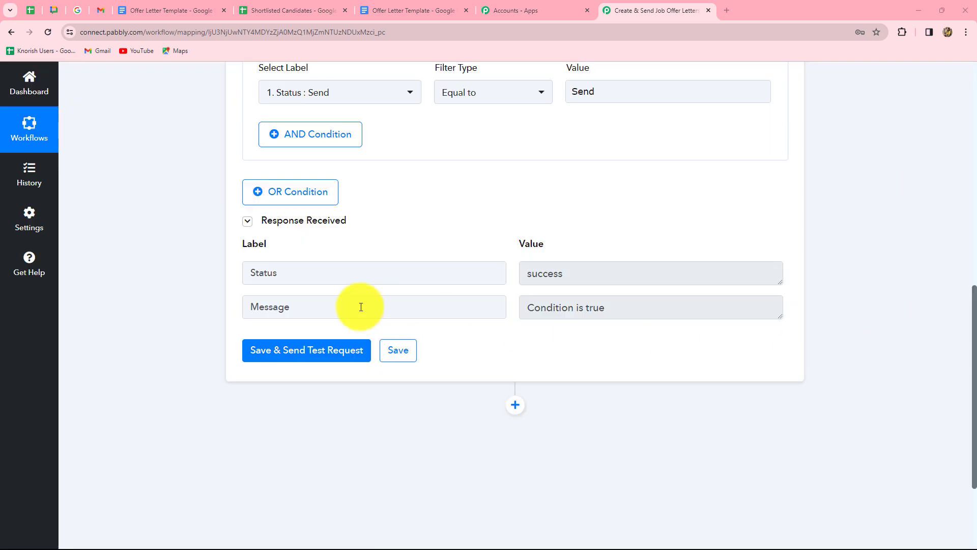
drag(527, 311, 636, 311)
scroll(642, 406, down, 3)
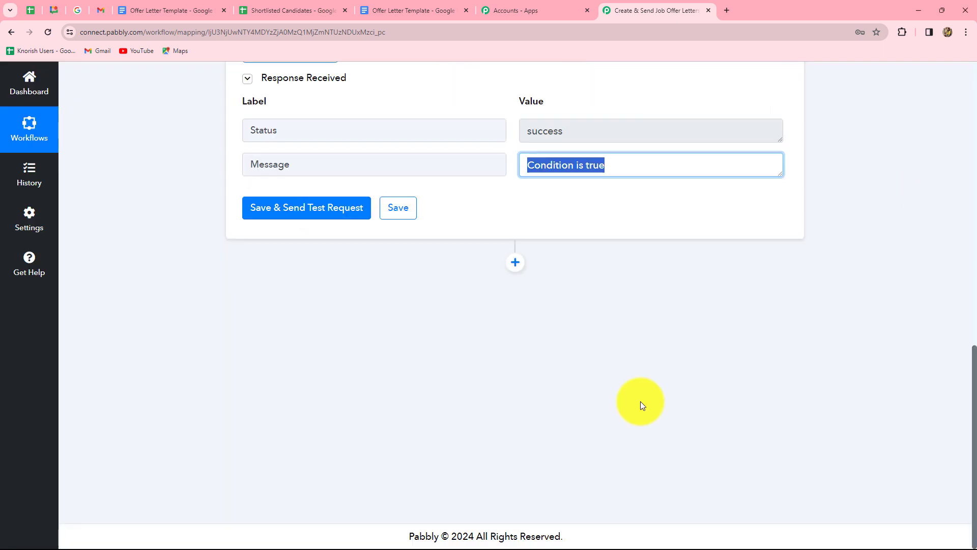
click(170, 8)
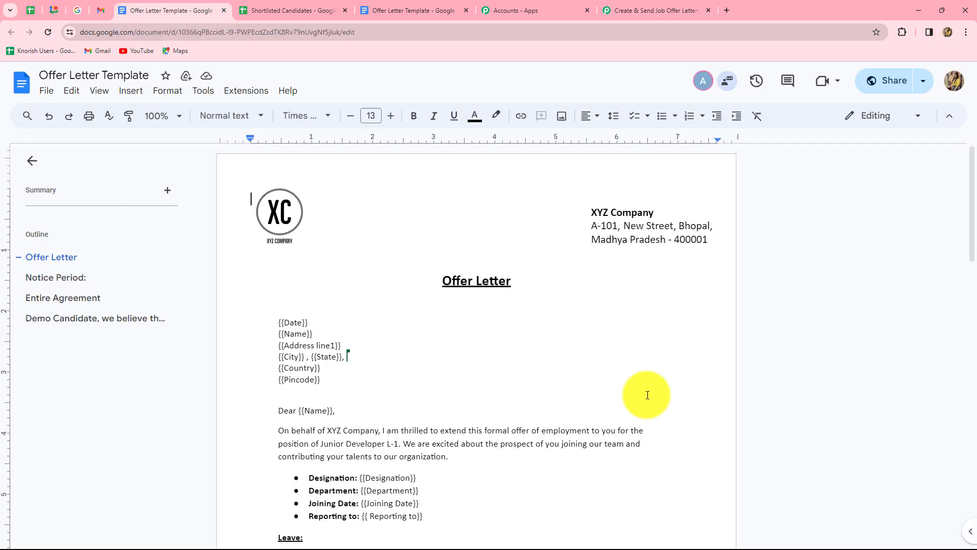
click(616, 351)
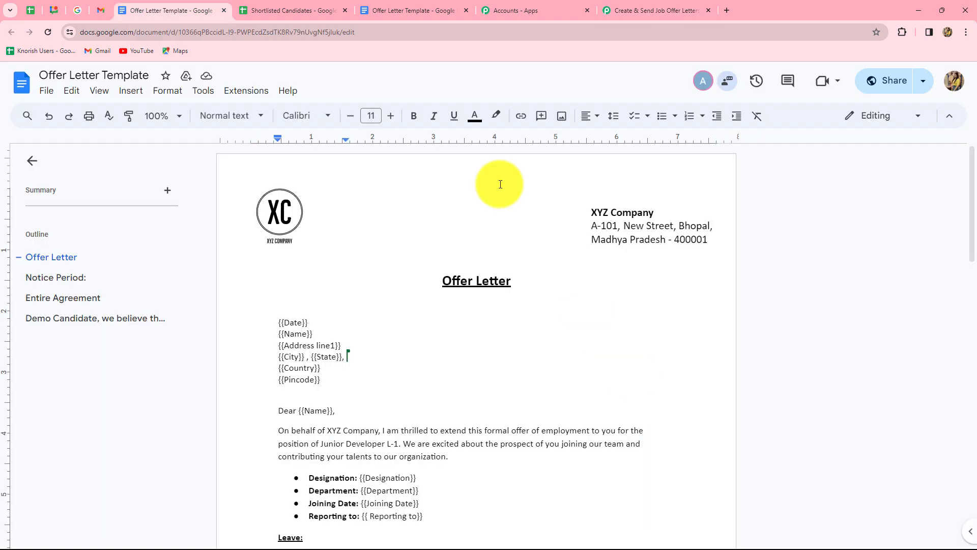
click(306, 8)
click(219, 7)
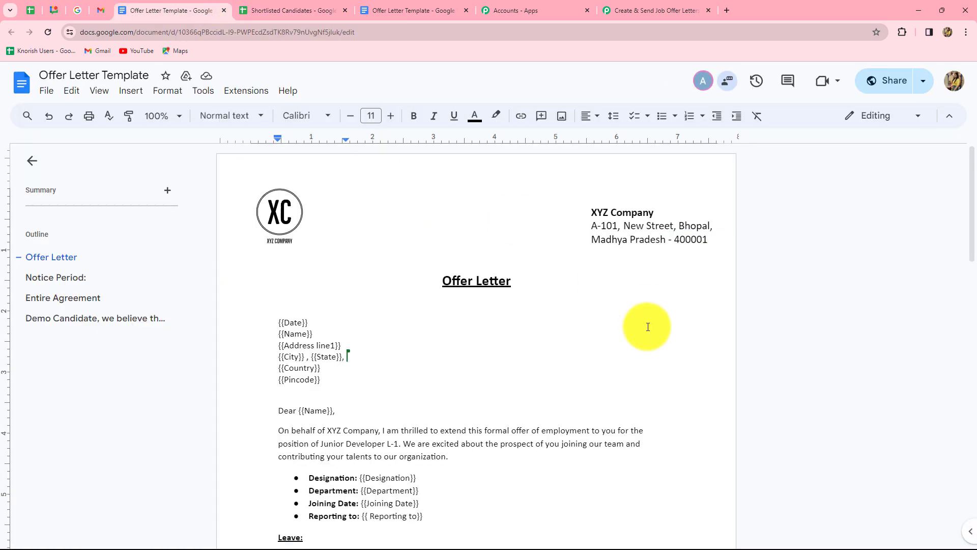
scroll(608, 281, down, 5)
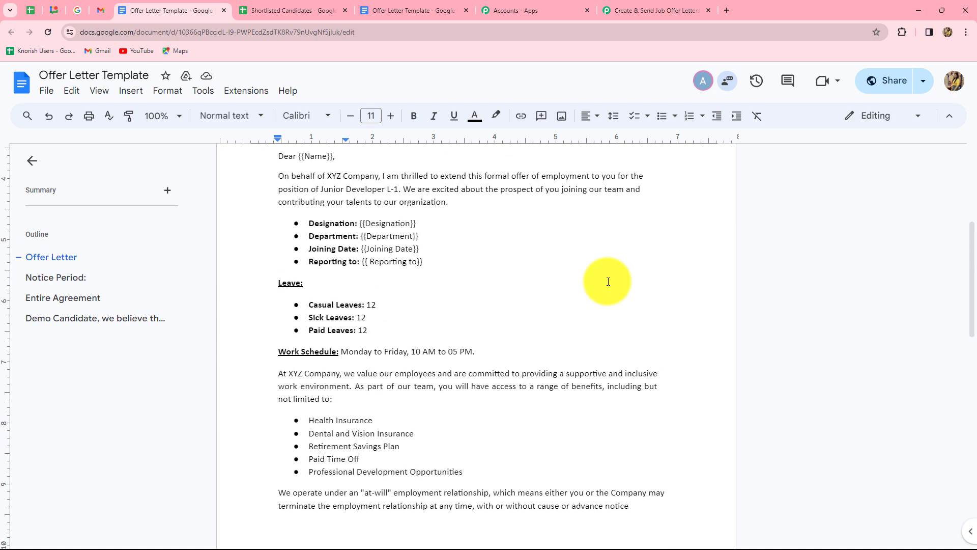
scroll(608, 281, up, 6)
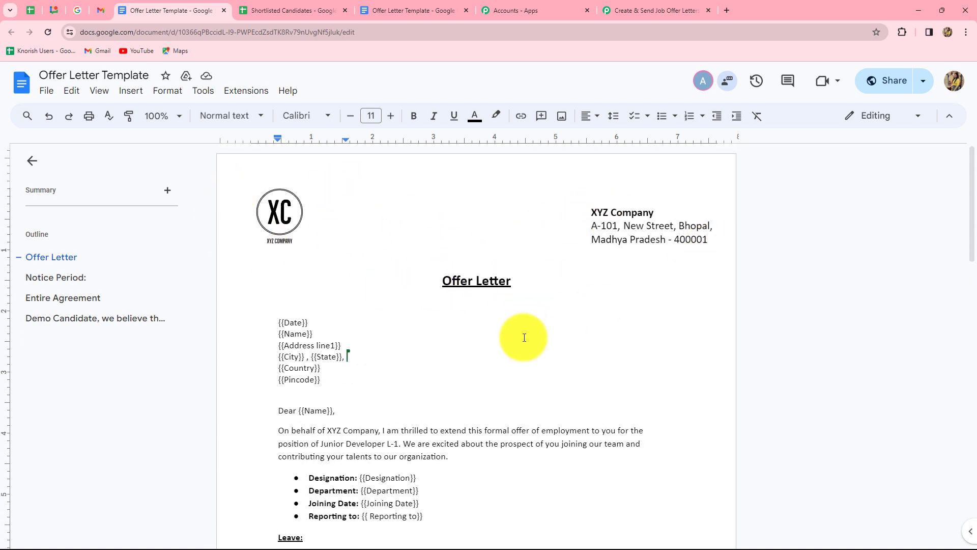
scroll(524, 337, down, 3)
scroll(476, 352, down, 11)
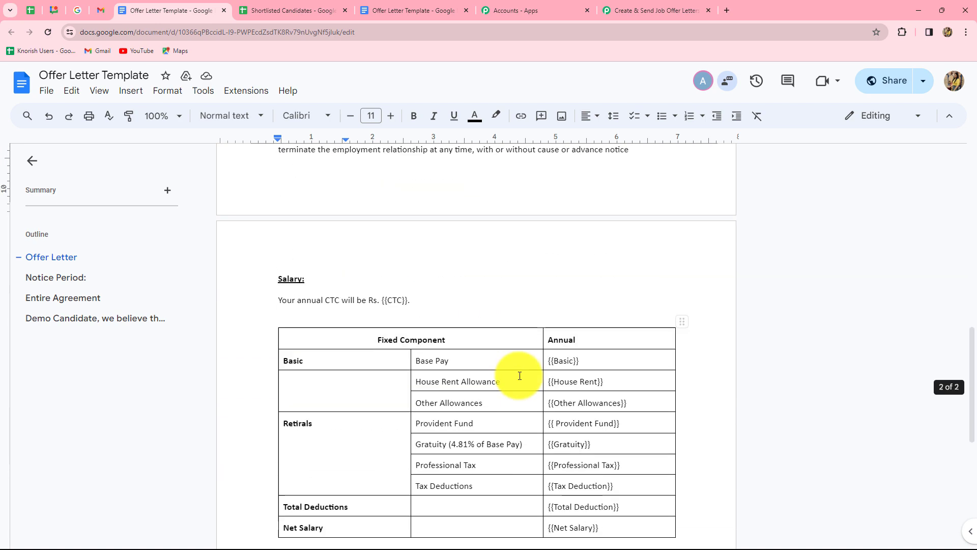
scroll(520, 376, down, 4)
scroll(520, 375, up, 7)
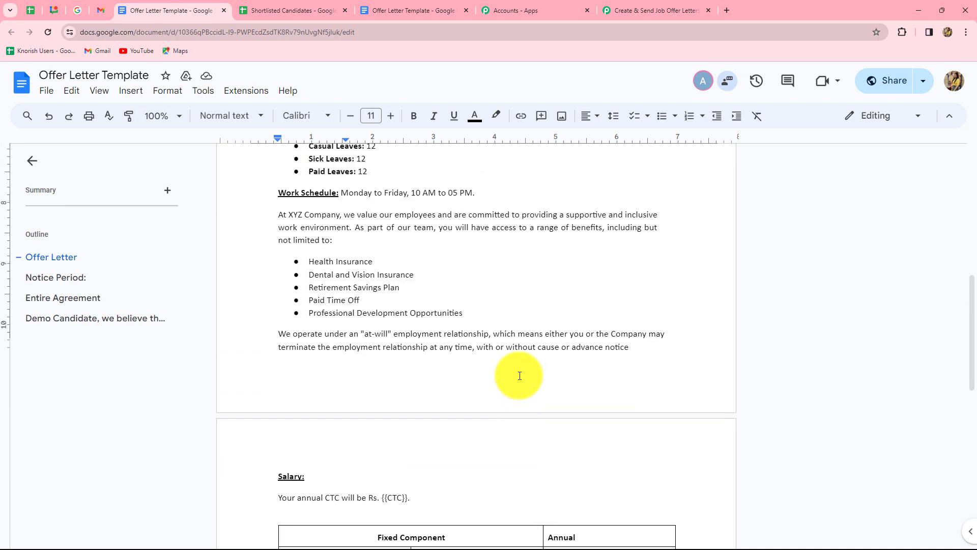
scroll(280, 271, up, 7)
drag(279, 270, 324, 334)
click(353, 328)
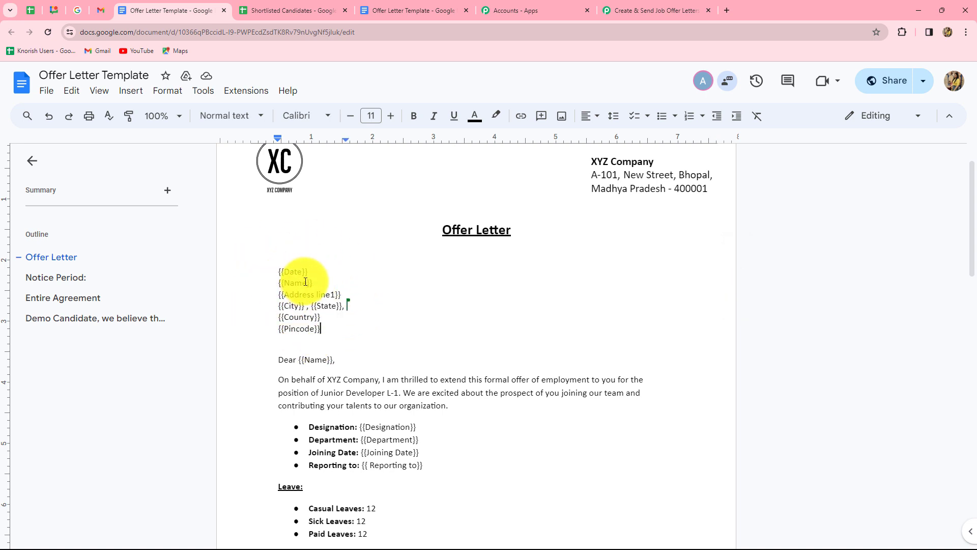
scroll(452, 338, down, 4)
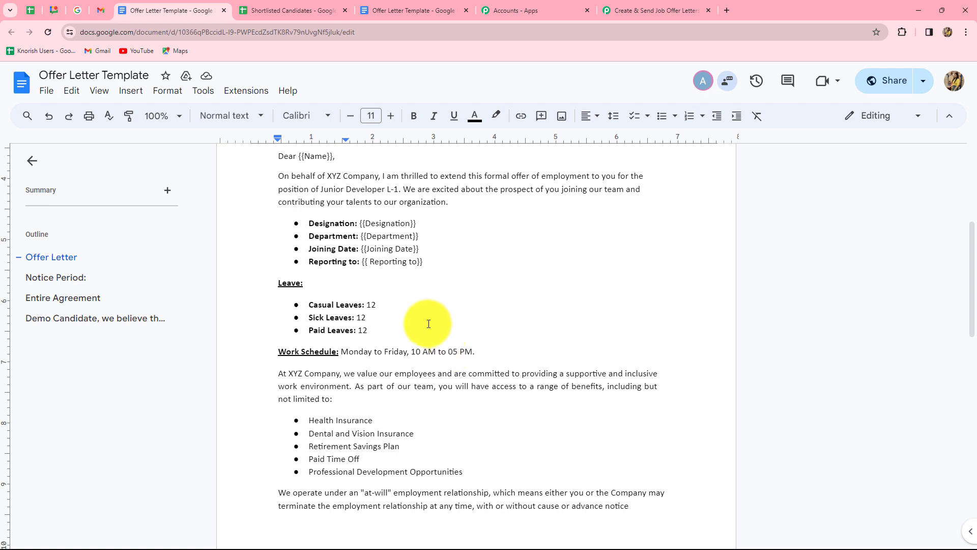
scroll(436, 273, up, 3)
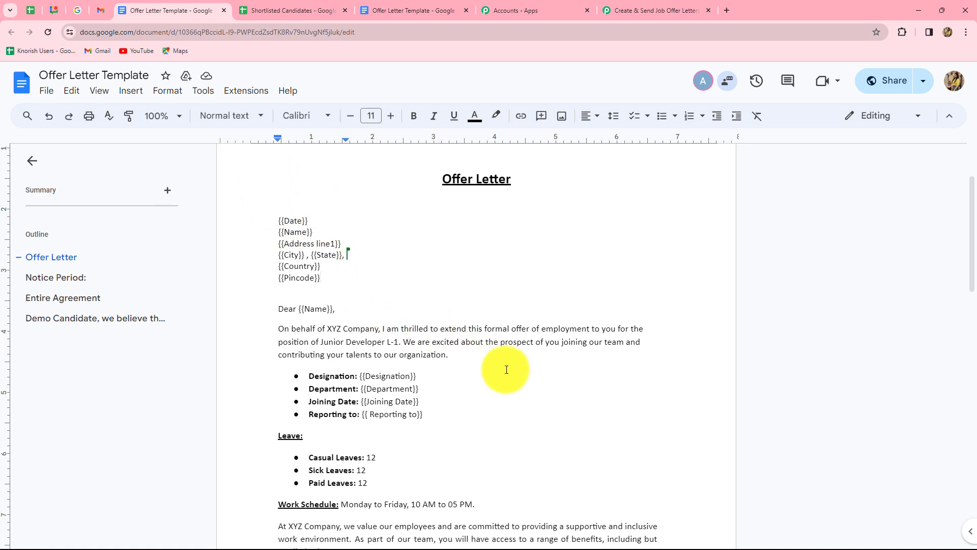
scroll(506, 370, down, 10)
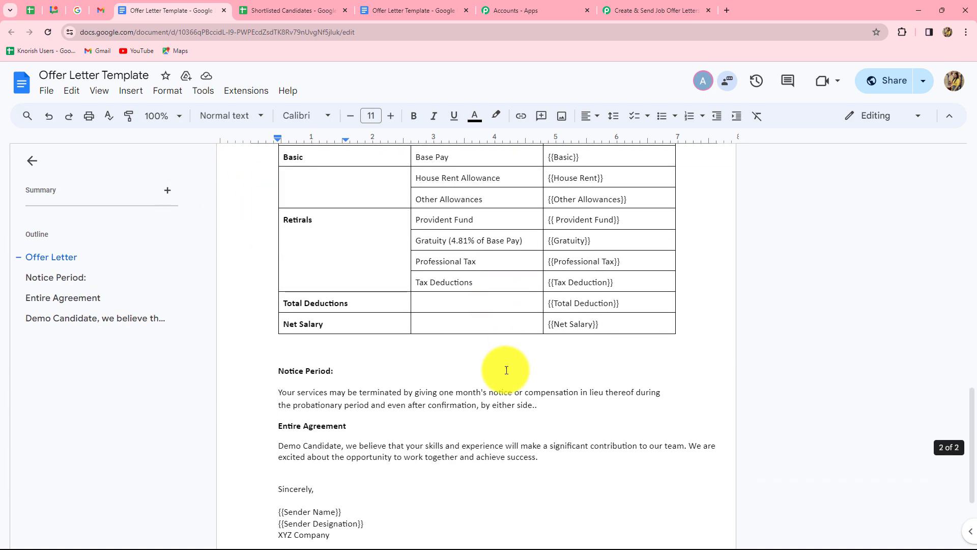
scroll(506, 370, down, 3)
scroll(507, 370, up, 15)
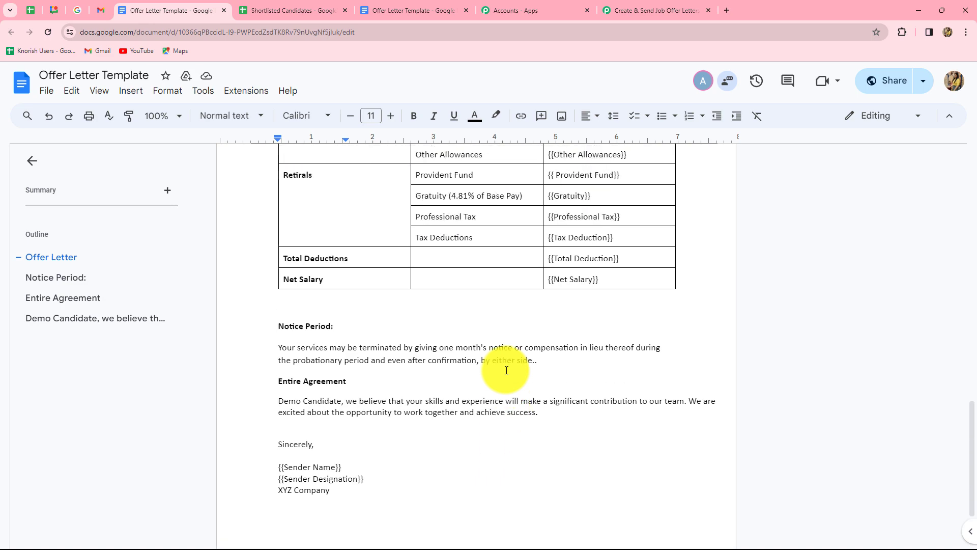
scroll(506, 370, up, 4)
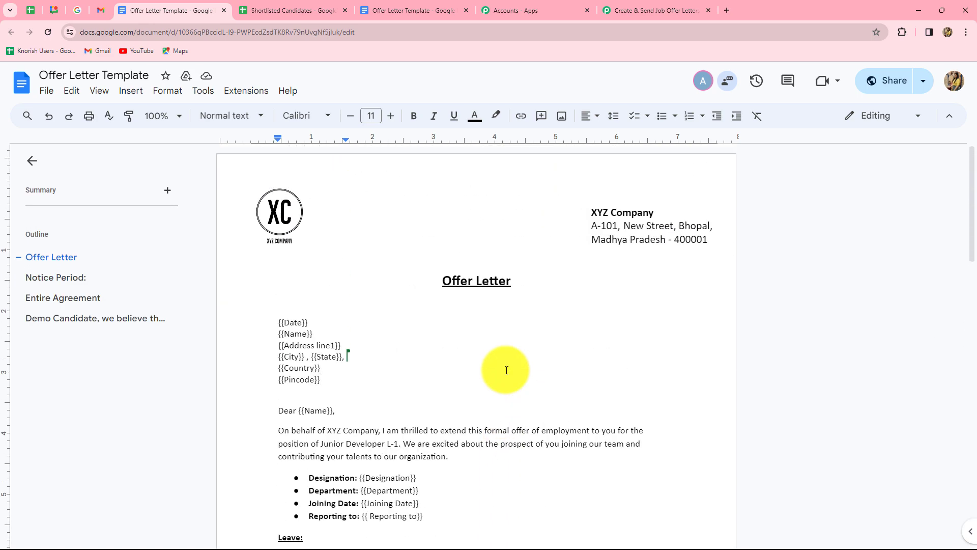
scroll(506, 370, down, 4)
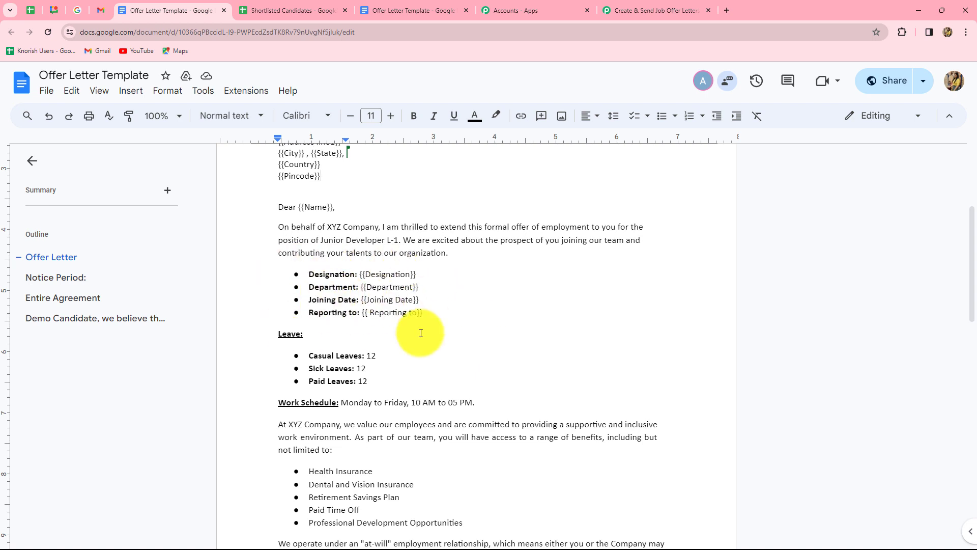
scroll(433, 306, up, 3)
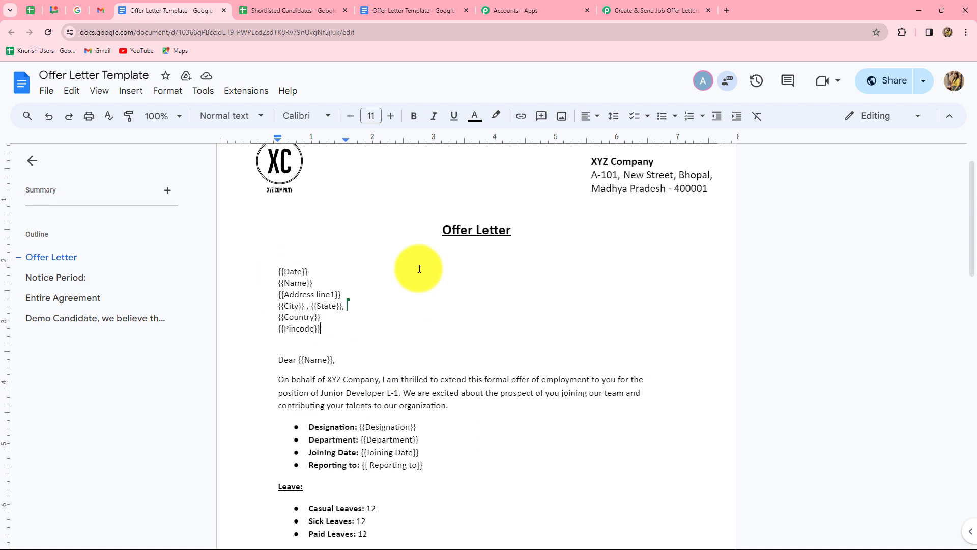
click(372, 326)
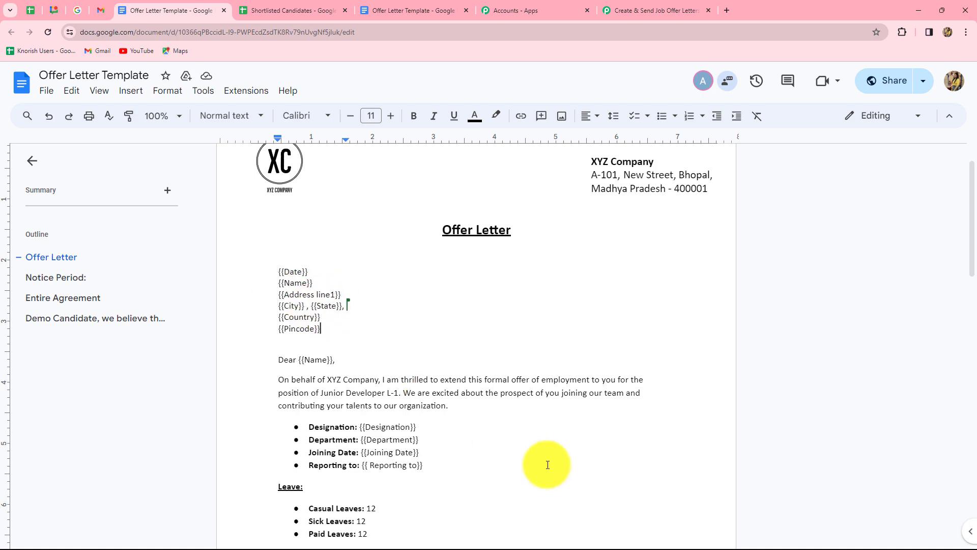
scroll(547, 464, down, 13)
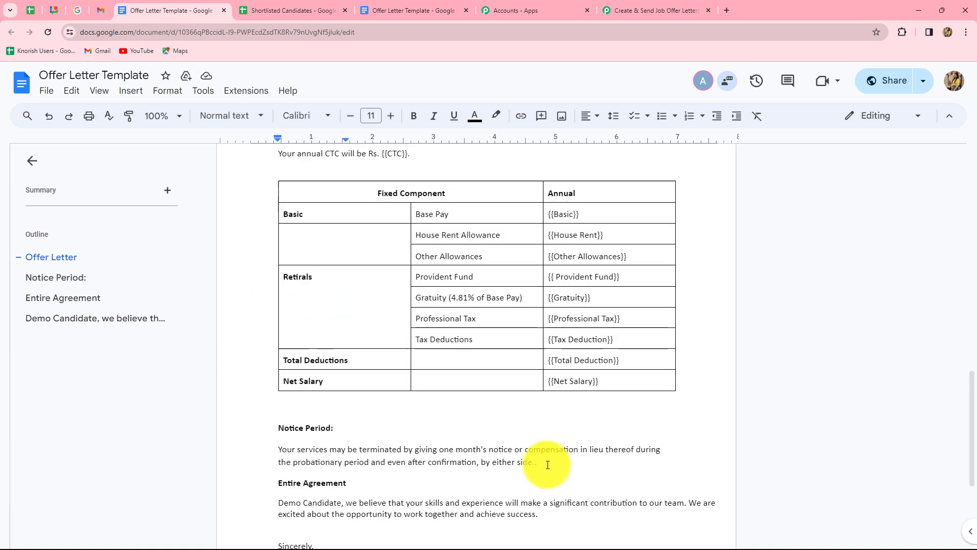
scroll(548, 464, up, 2)
scroll(548, 465, up, 5)
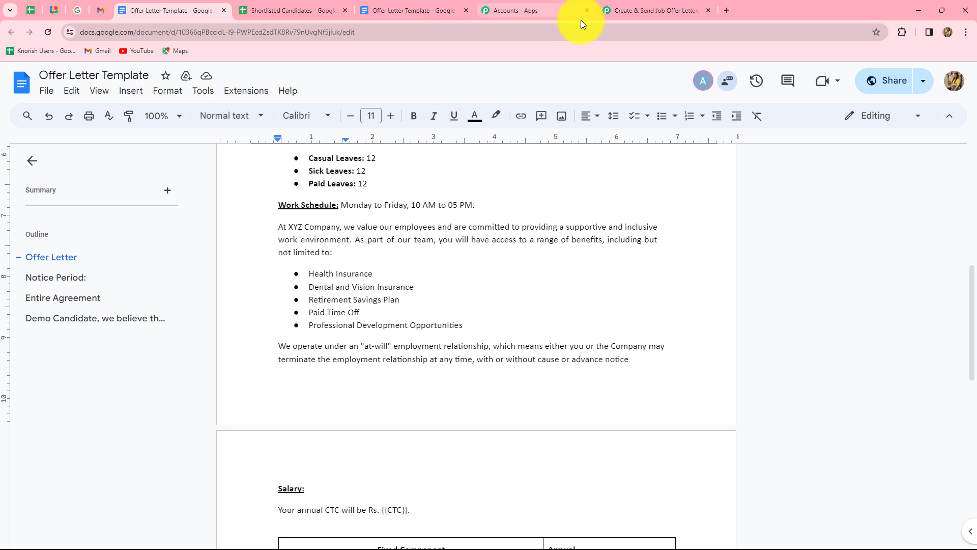
click(627, 7)
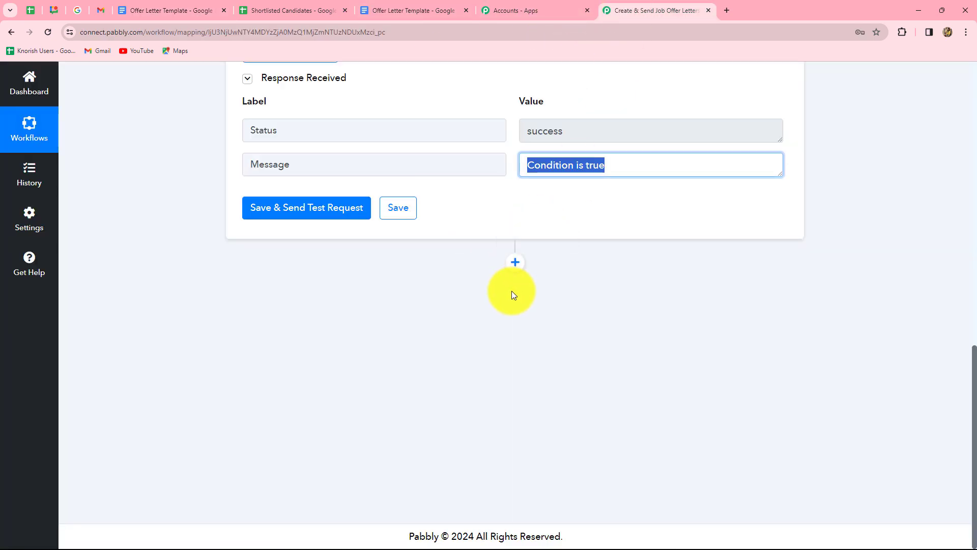
- Add a Google Docs step after the filter with the Create Document from Template event
click(515, 264)
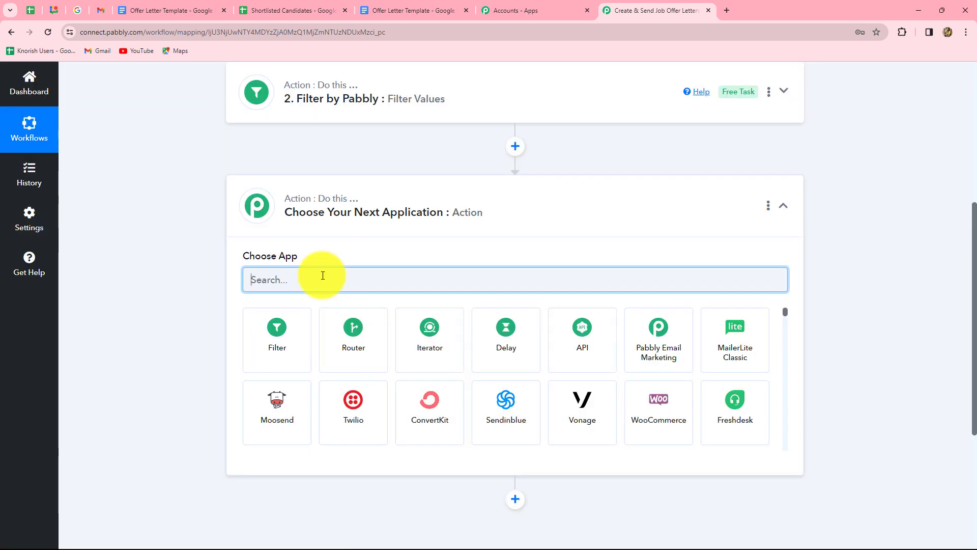
text(Googl)
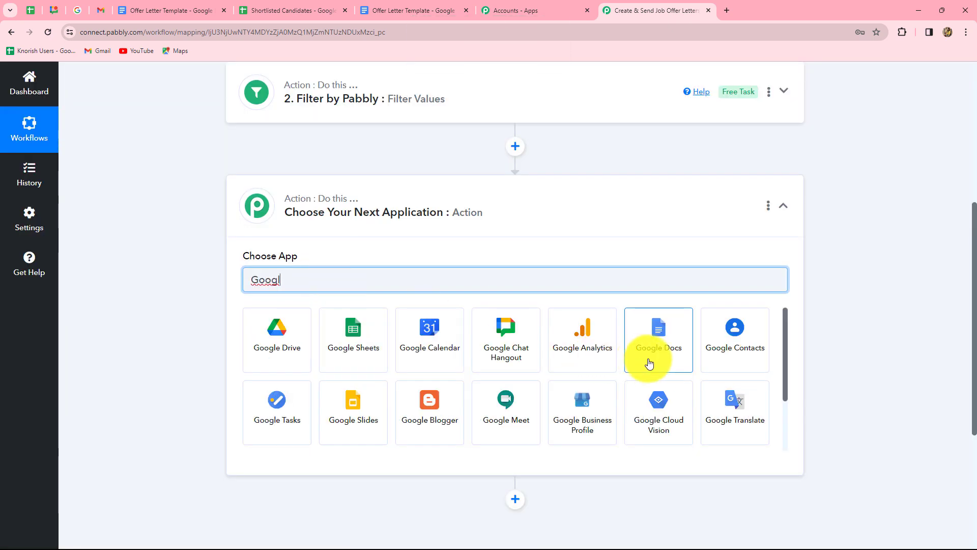
click(649, 362)
click(268, 335)
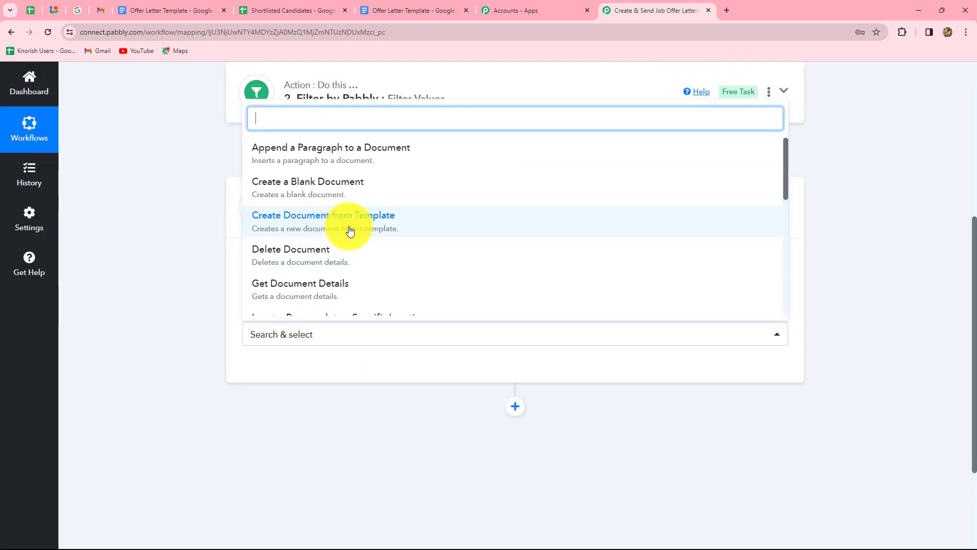
click(383, 230)
click(142, 12)
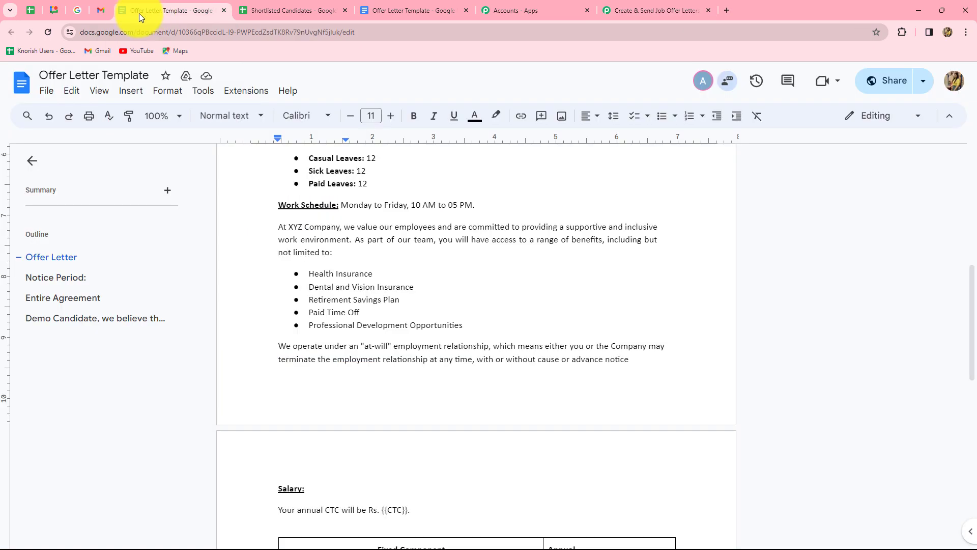
click(629, 10)
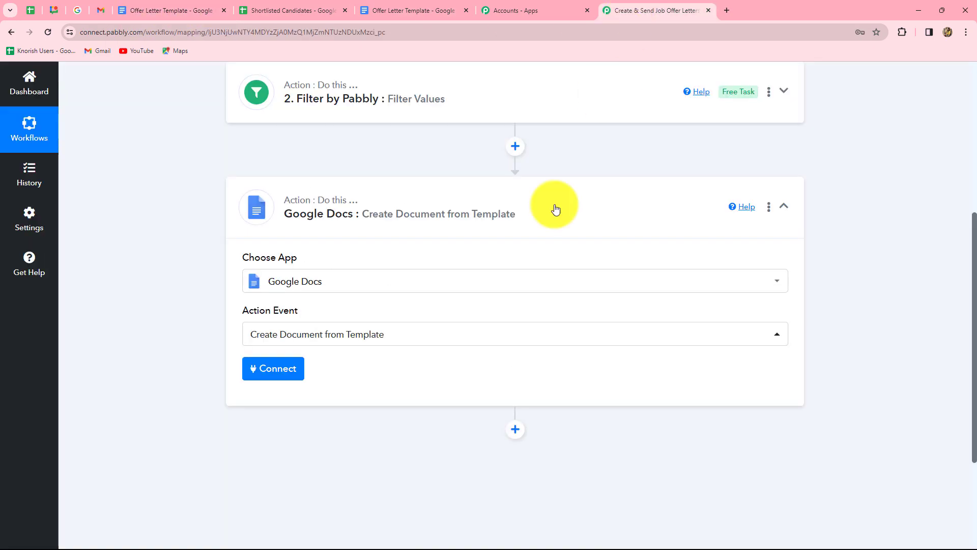
- Connect the step using the existing Google Docs connection and save
click(291, 377)
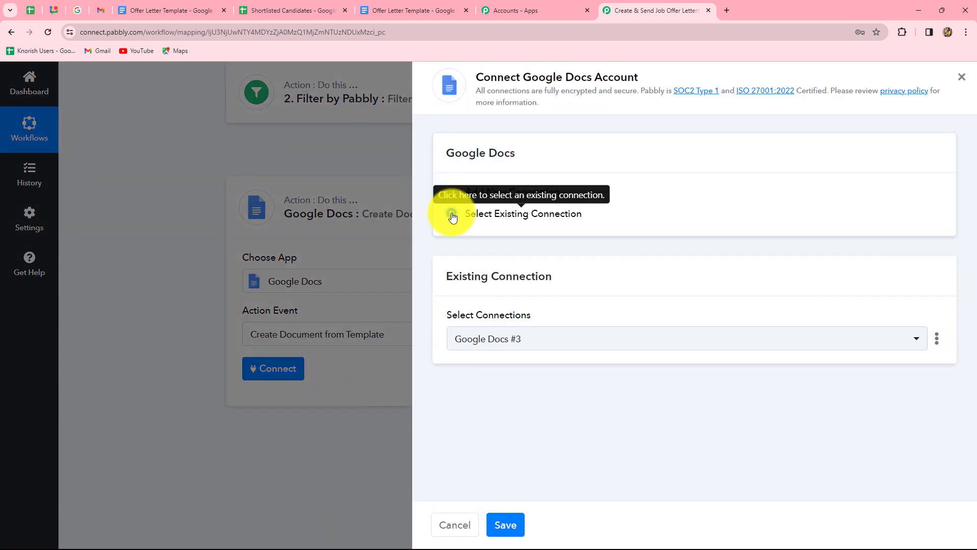
click(452, 214)
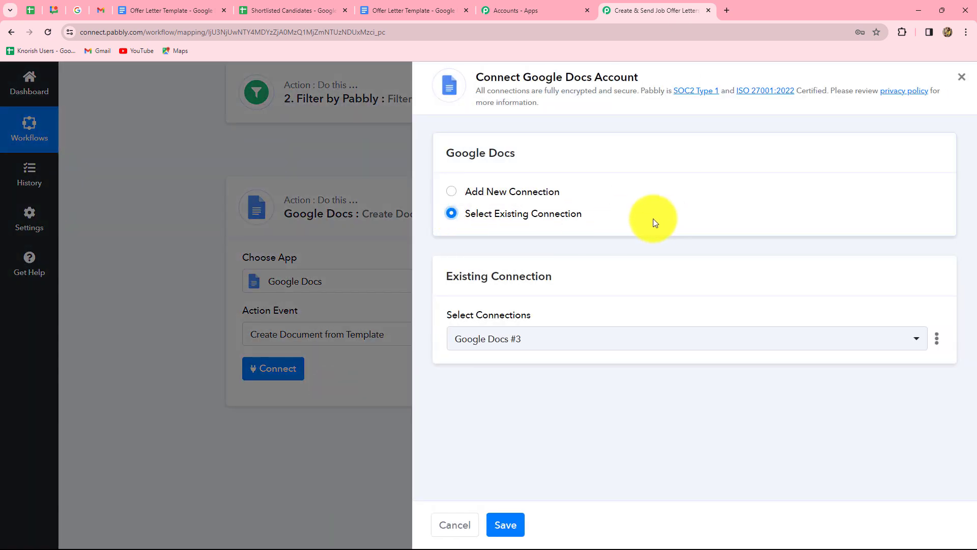
click(452, 193)
click(450, 212)
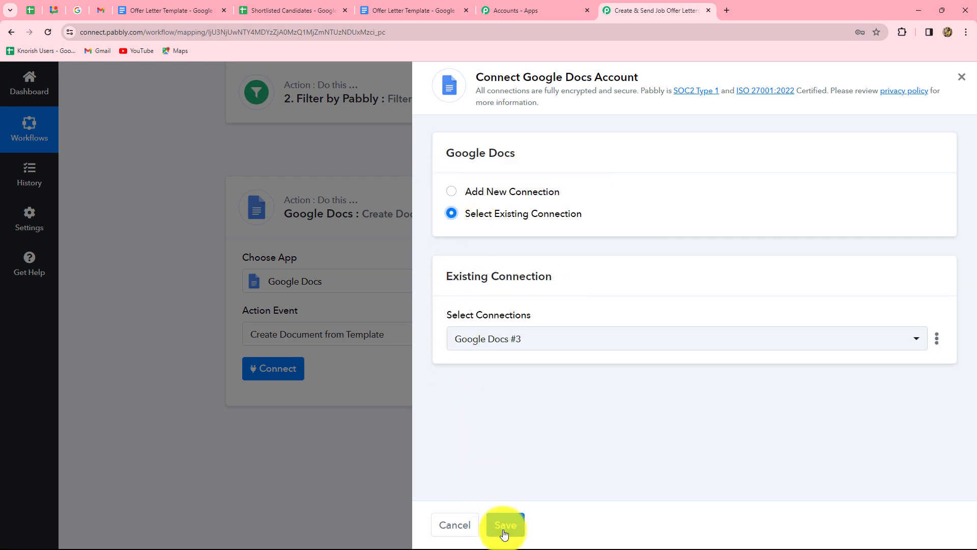
click(504, 530)
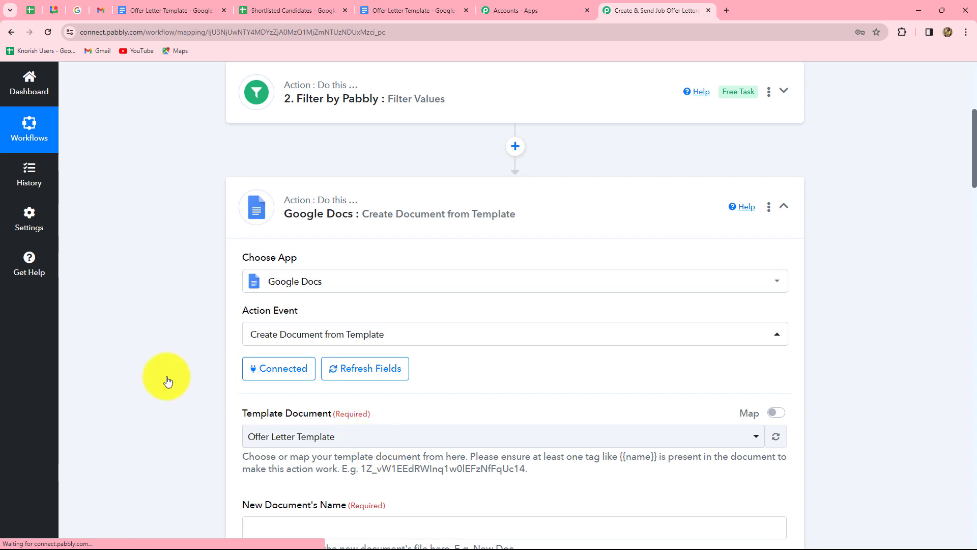
scroll(168, 382, down, 3)
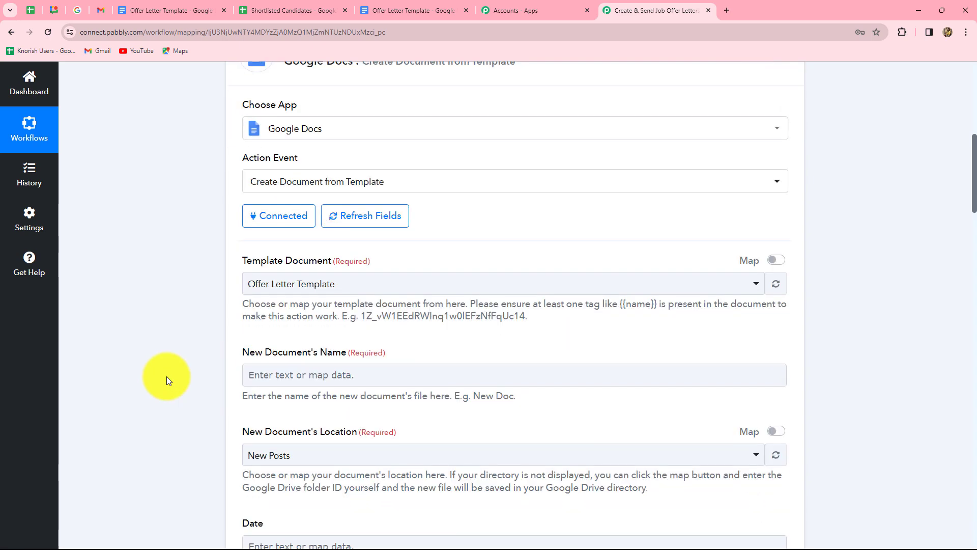
scroll(167, 377, down, 15)
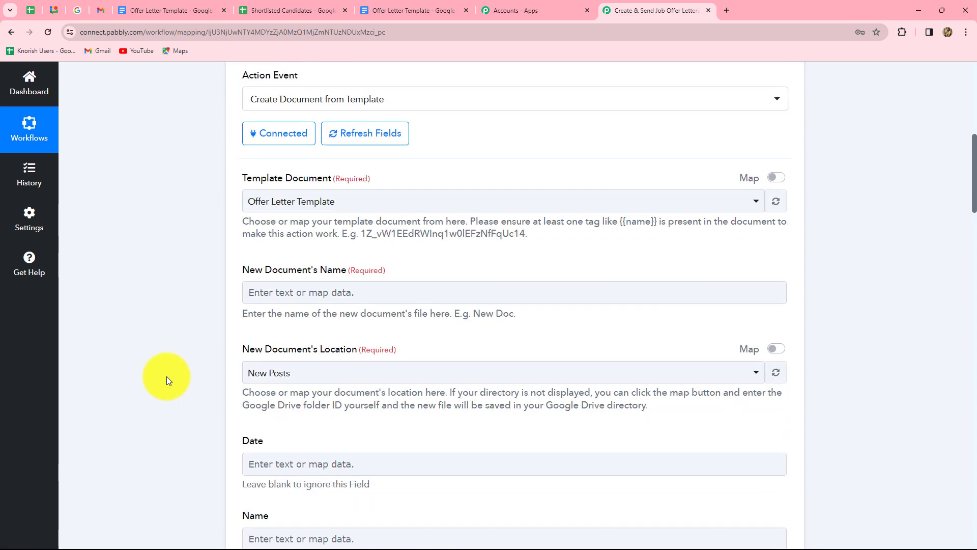
scroll(166, 377, down, 4)
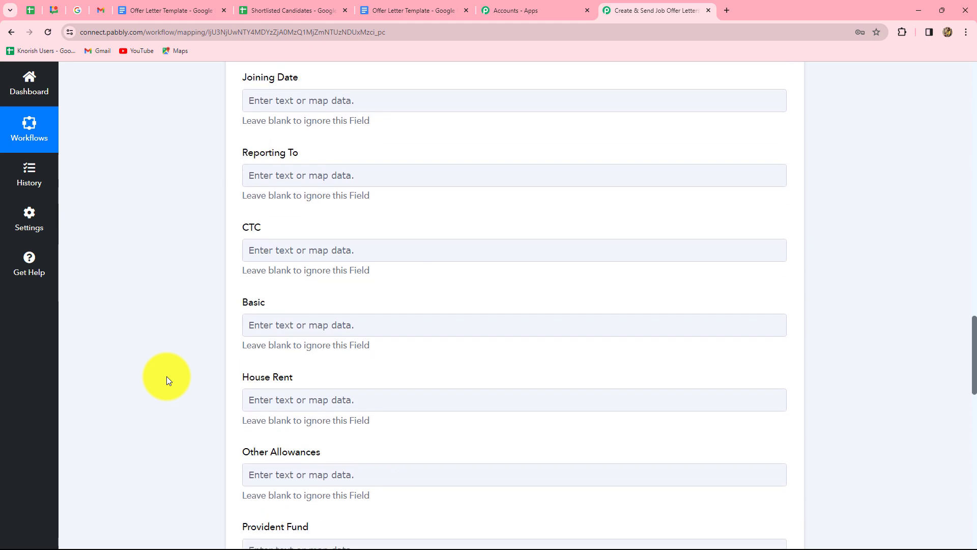
scroll(166, 376, up, 16)
scroll(166, 377, up, 7)
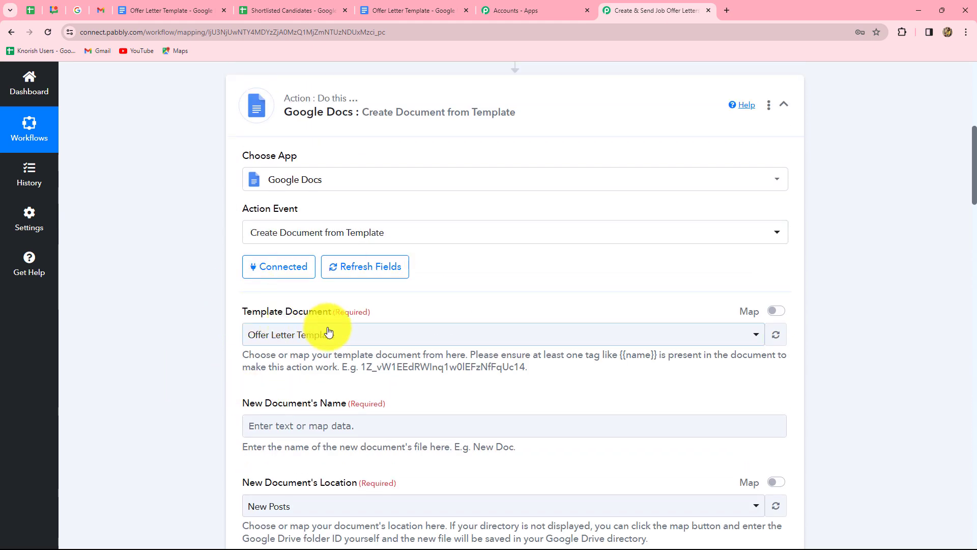
scroll(397, 336, down, 3)
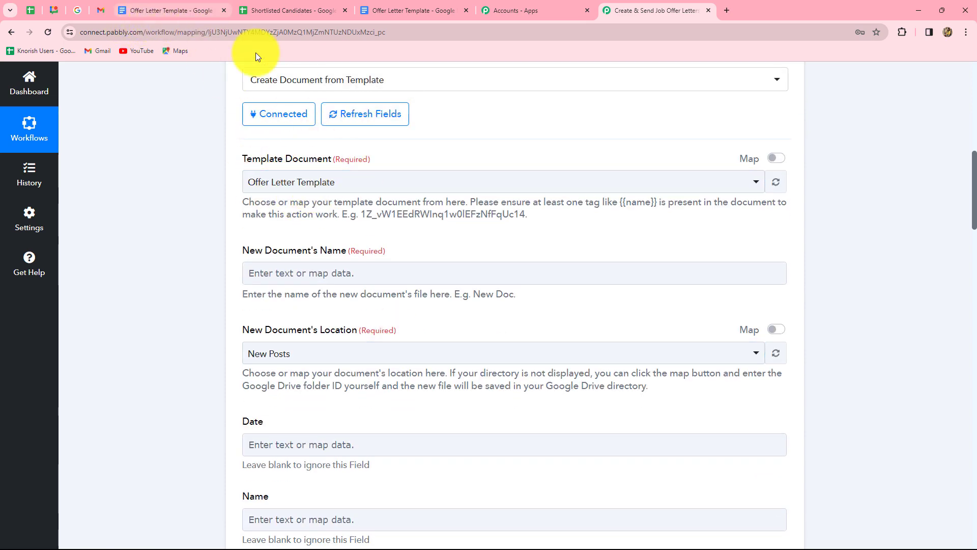
click(375, 183)
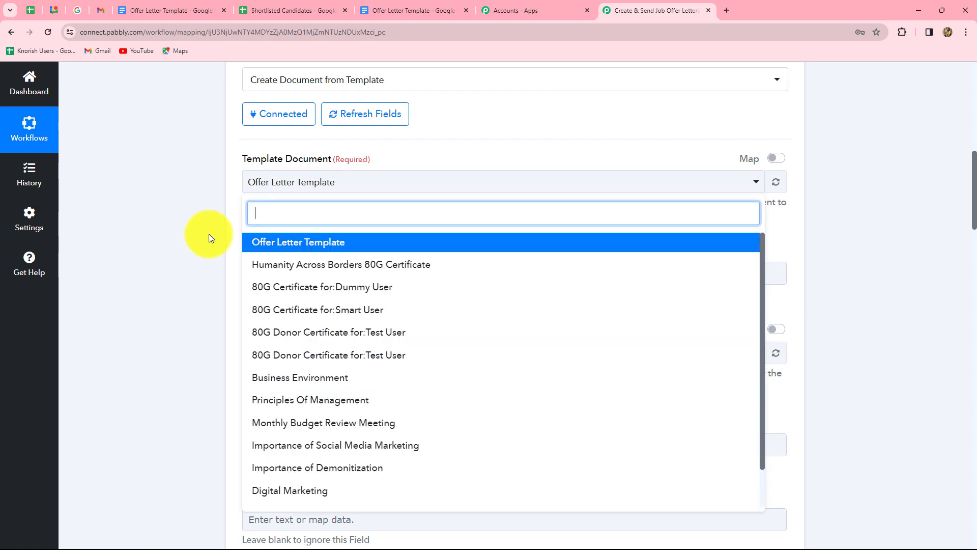
click(207, 235)
scroll(379, 370, down, 3)
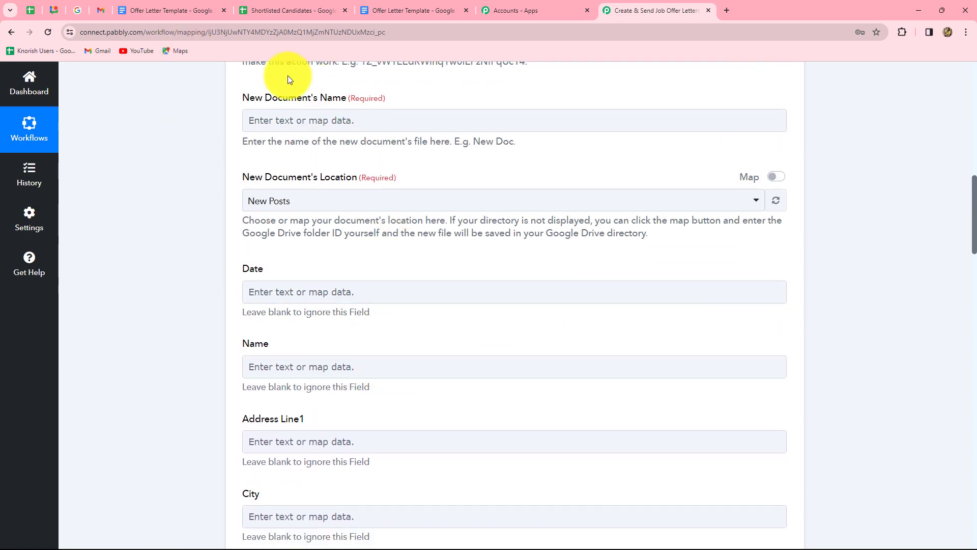
click(247, 120)
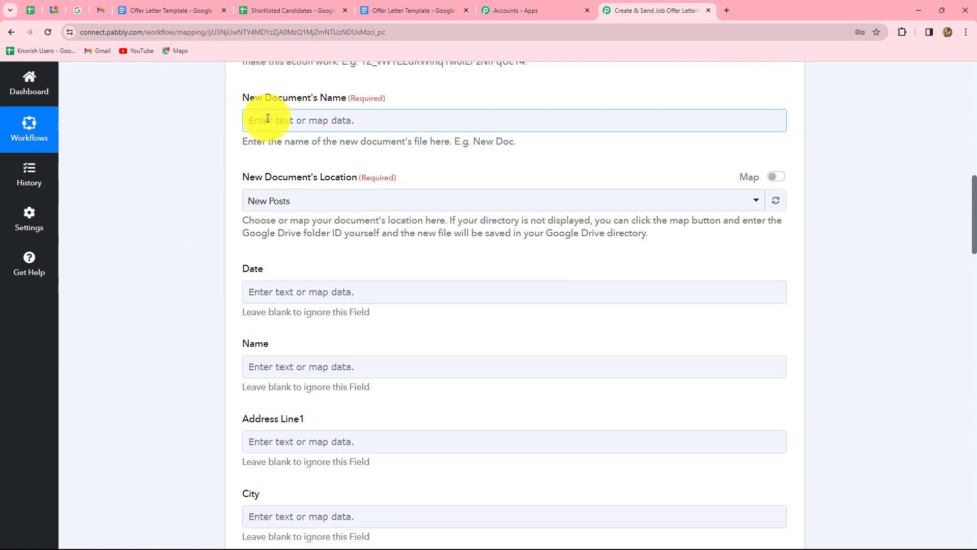
- Name the new document 'Job Offer Letter For:' followed by the mapped Candidate Name
click(373, 120)
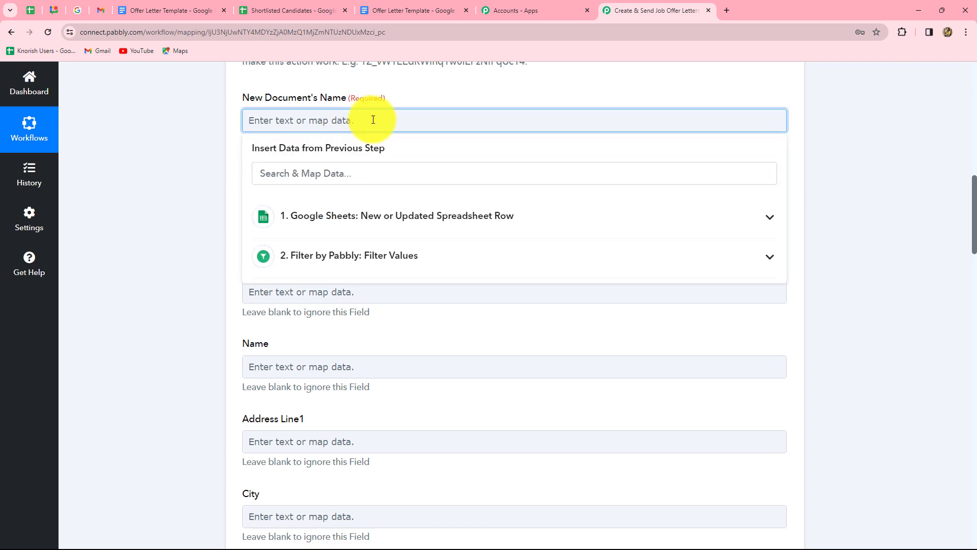
text(Job Offer Letter For:)
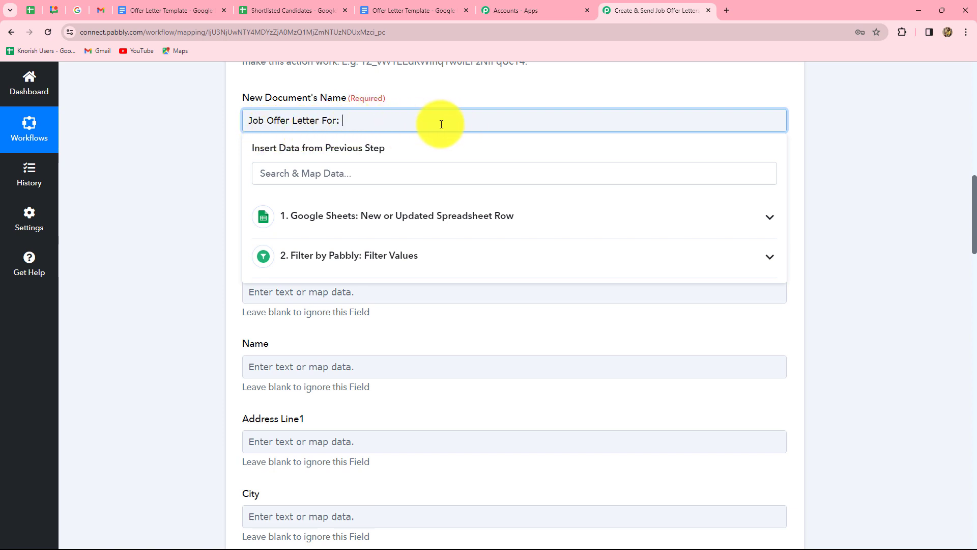
click(423, 218)
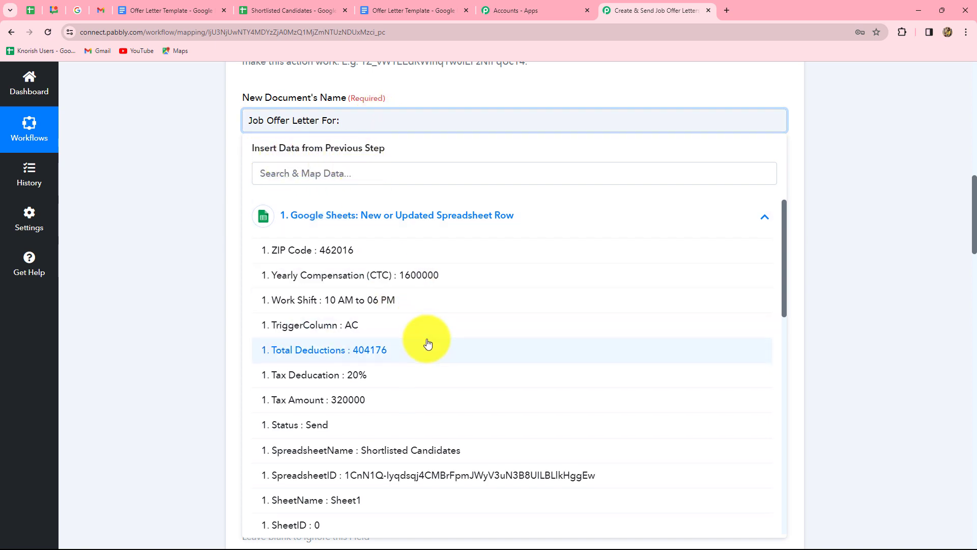
scroll(427, 343, down, 7)
scroll(428, 344, up, 8)
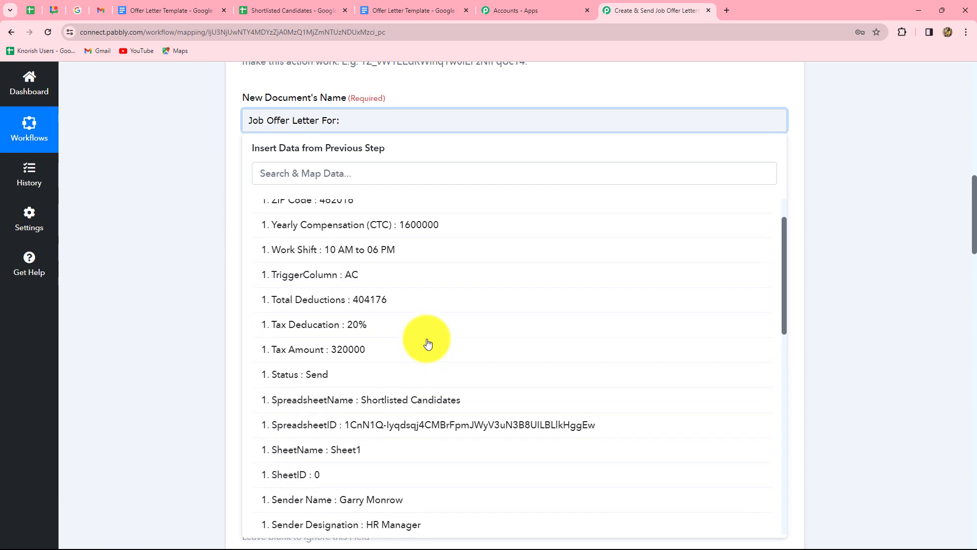
scroll(428, 344, down, 6)
scroll(427, 344, down, 5)
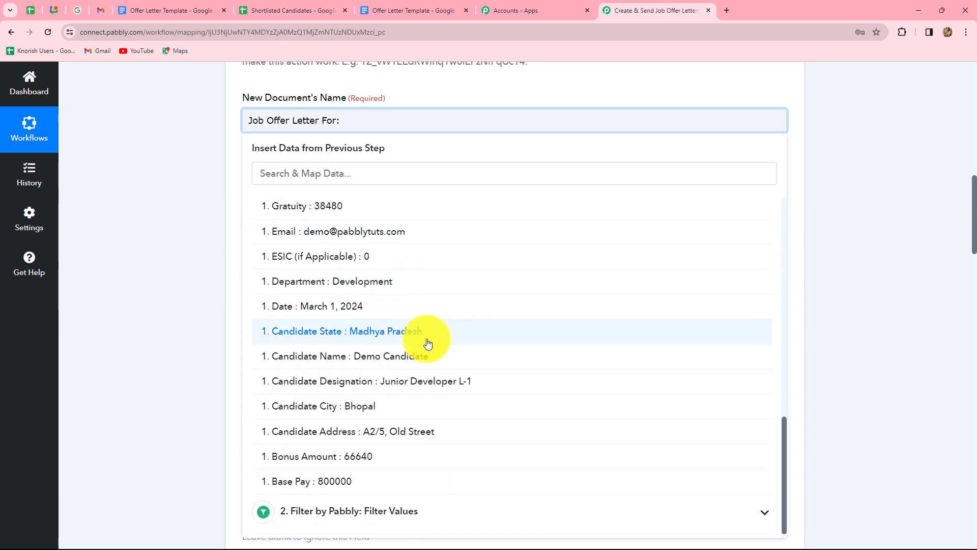
click(401, 362)
click(814, 283)
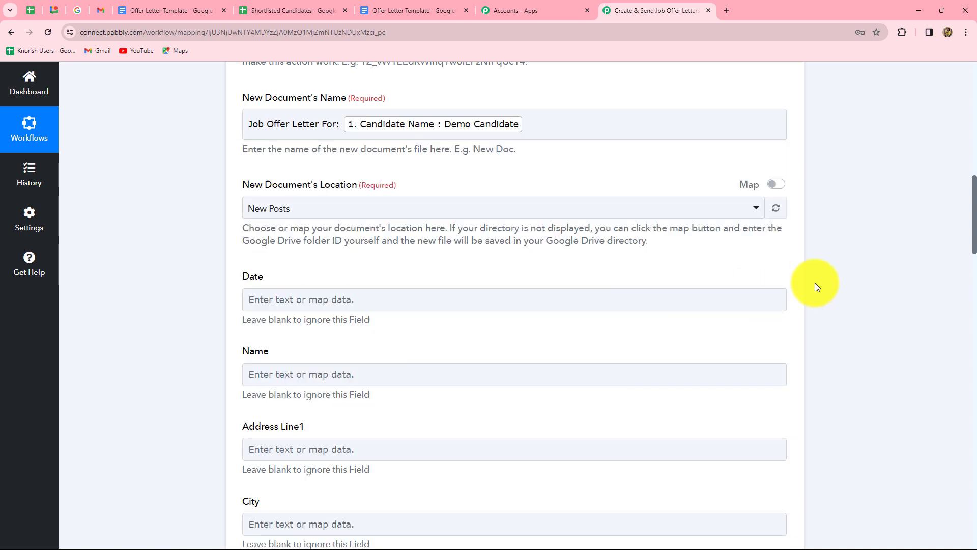
click(495, 149)
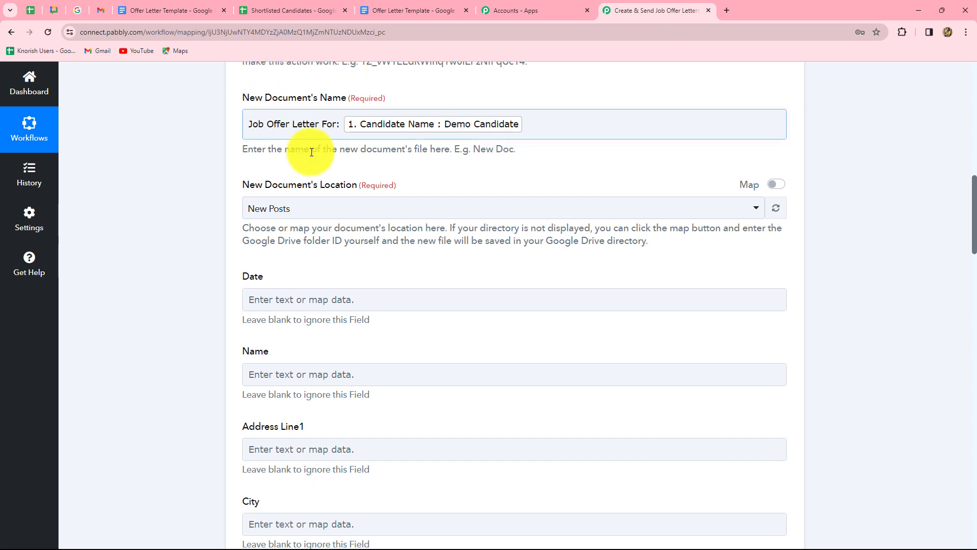
- Keep New Posts as the Drive folder for the new document
click(249, 137)
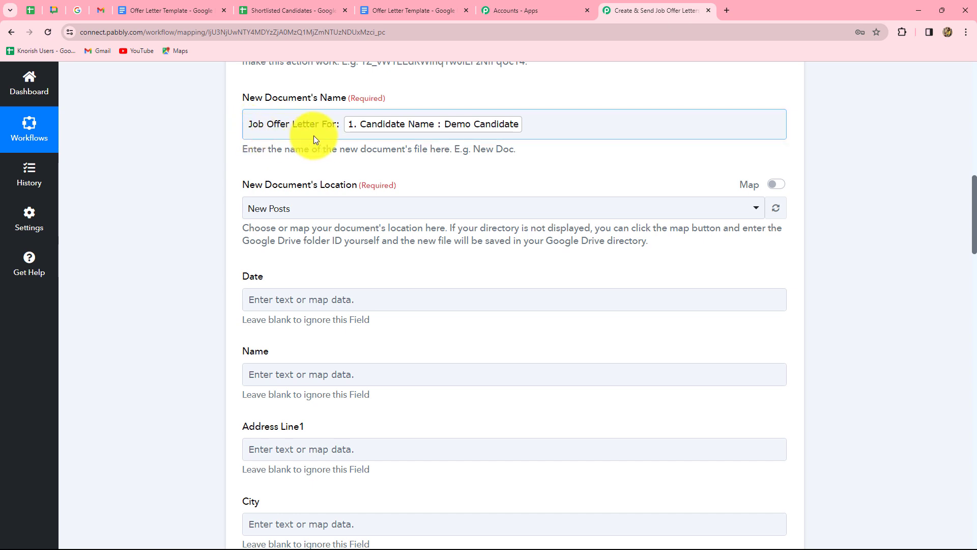
click(540, 106)
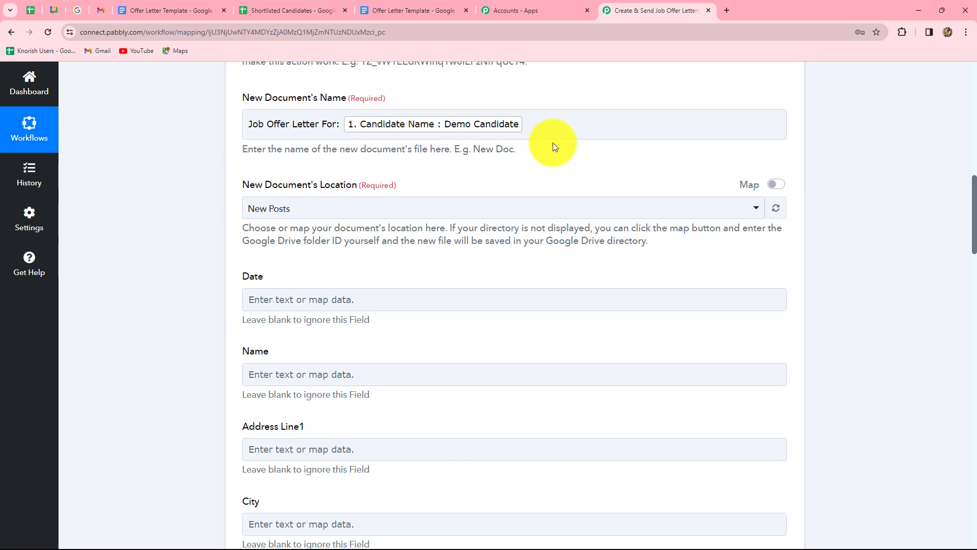
click(292, 138)
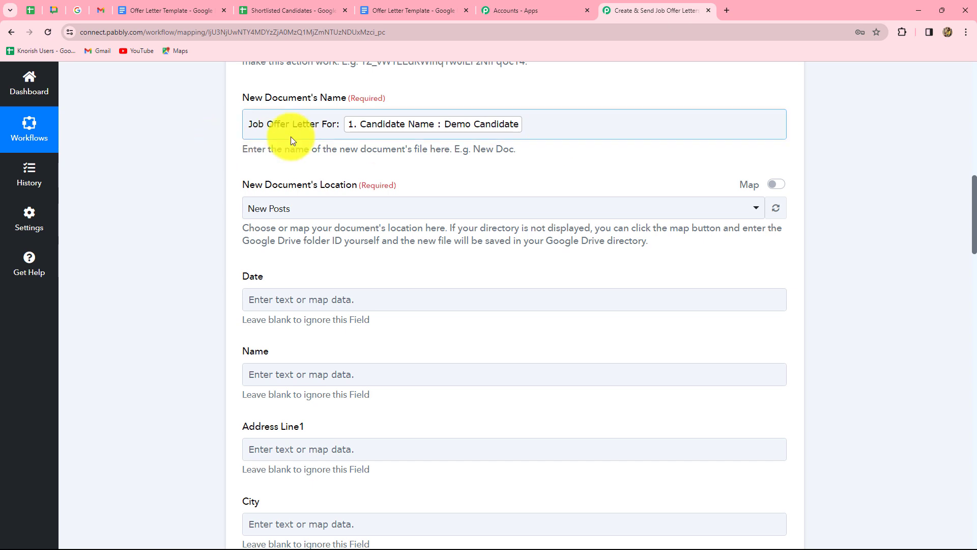
click(537, 148)
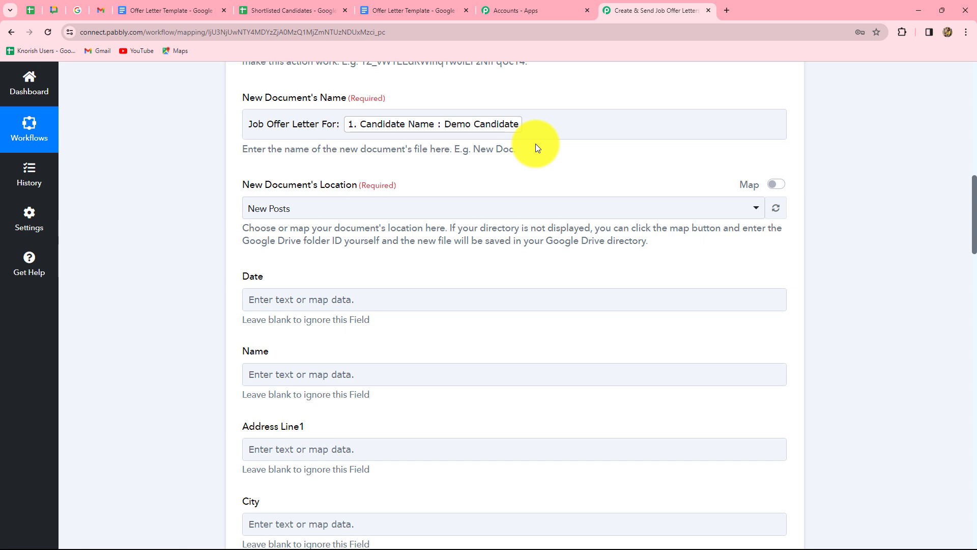
scroll(564, 265, down, 1)
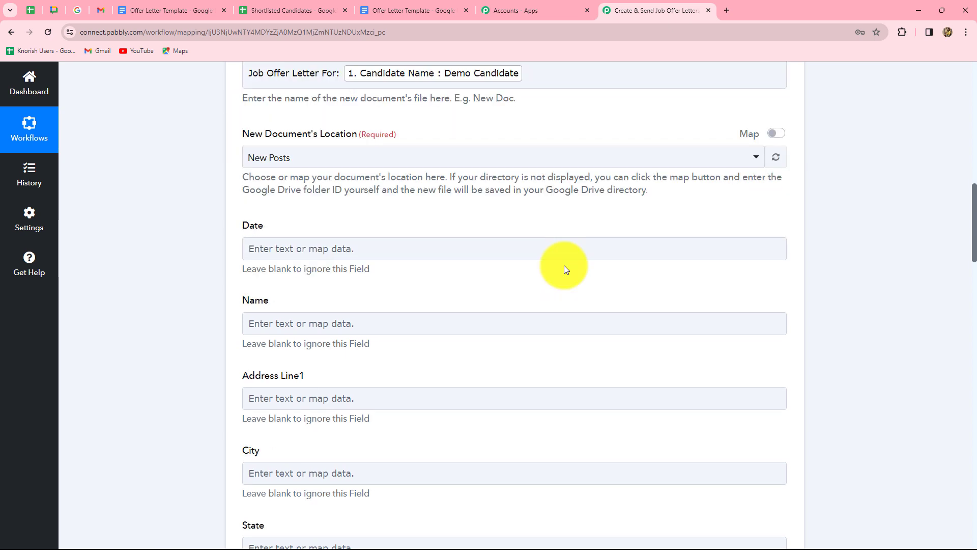
click(296, 154)
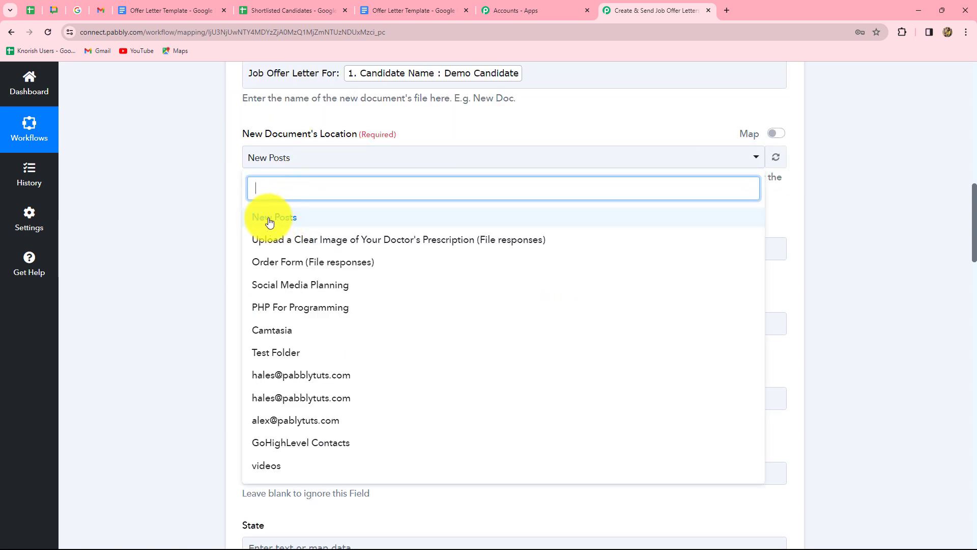
click(178, 228)
scroll(420, 108, down, 3)
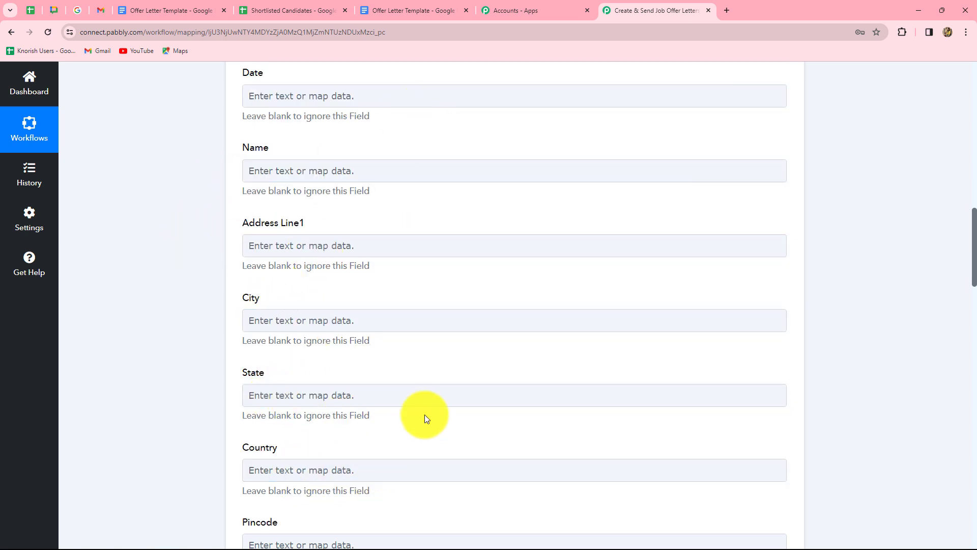
scroll(436, 392, down, 10)
scroll(438, 391, up, 11)
scroll(438, 390, up, 9)
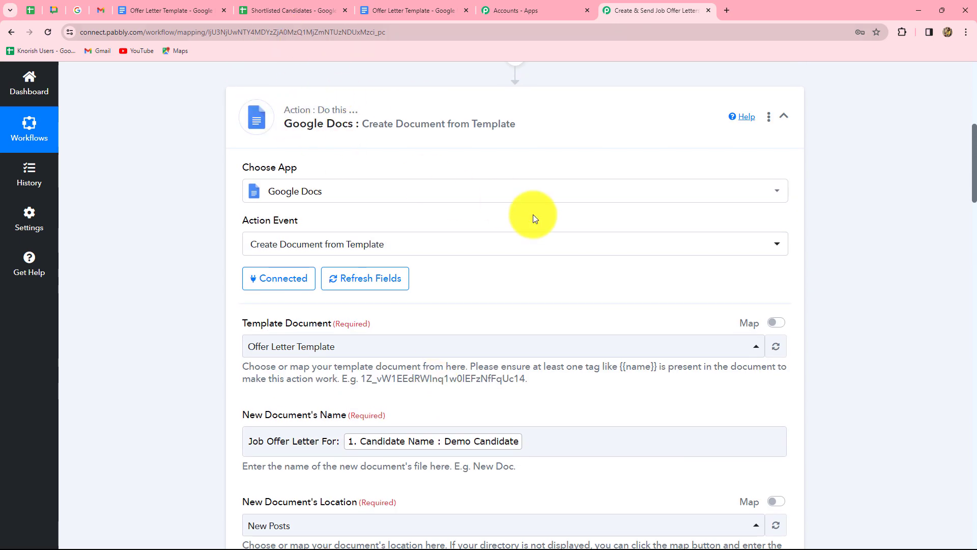
scroll(533, 215, down, 9)
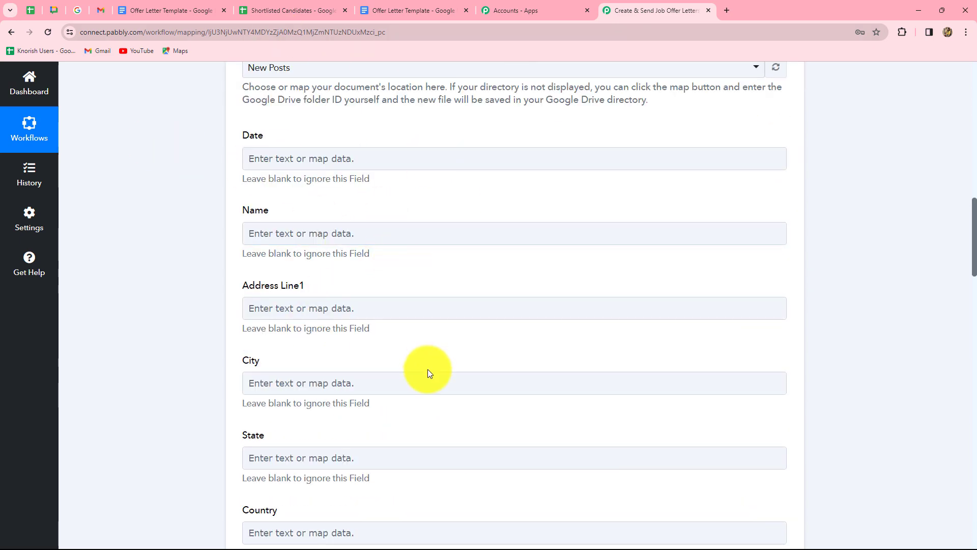
click(174, 9)
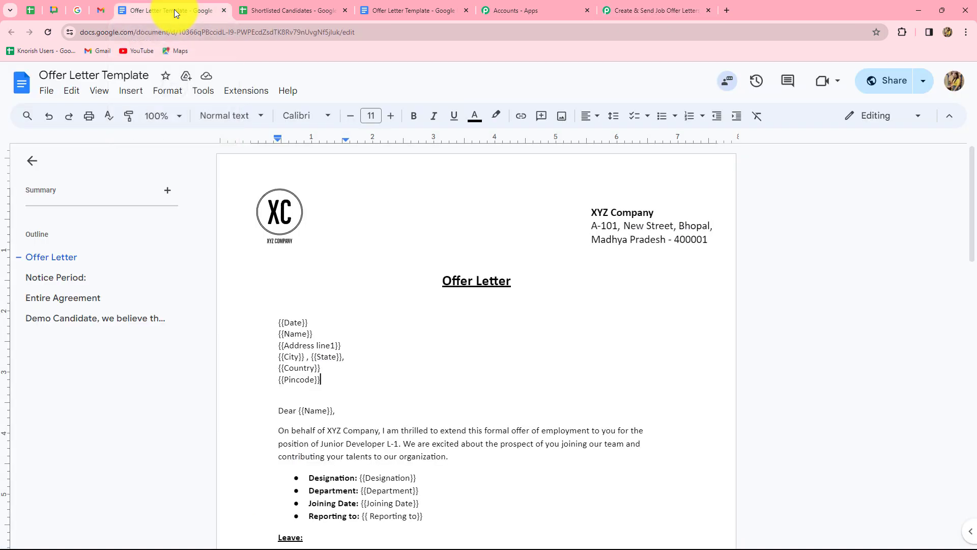
scroll(359, 315, down, 1)
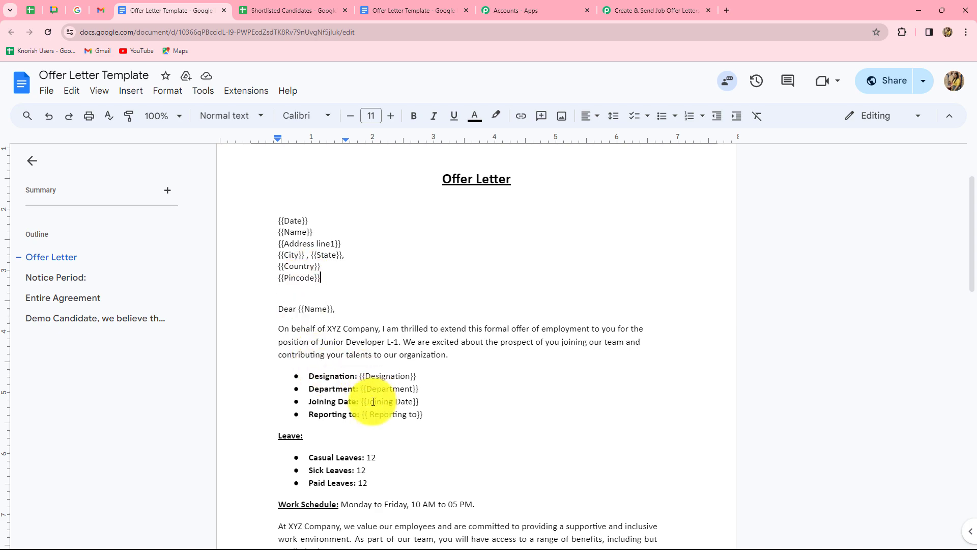
click(633, 10)
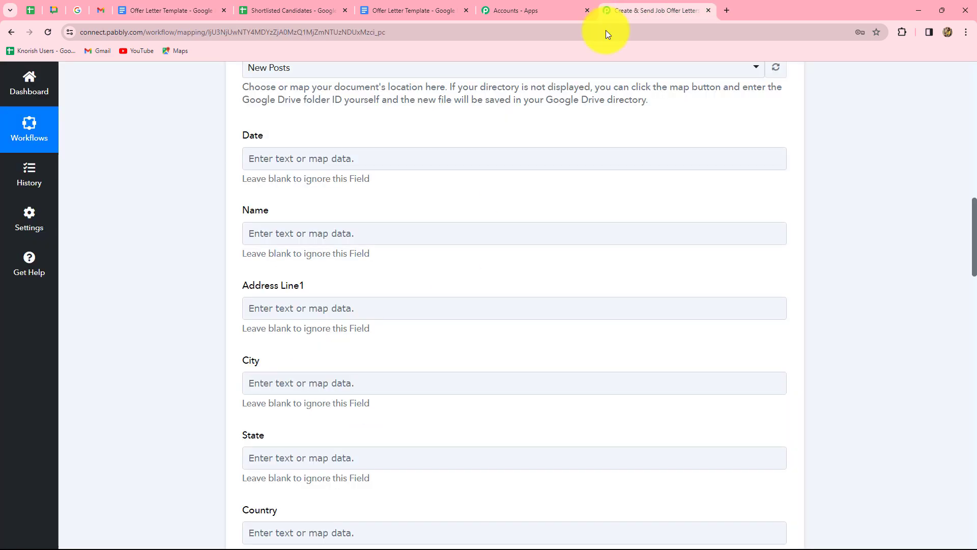
scroll(305, 275, down, 15)
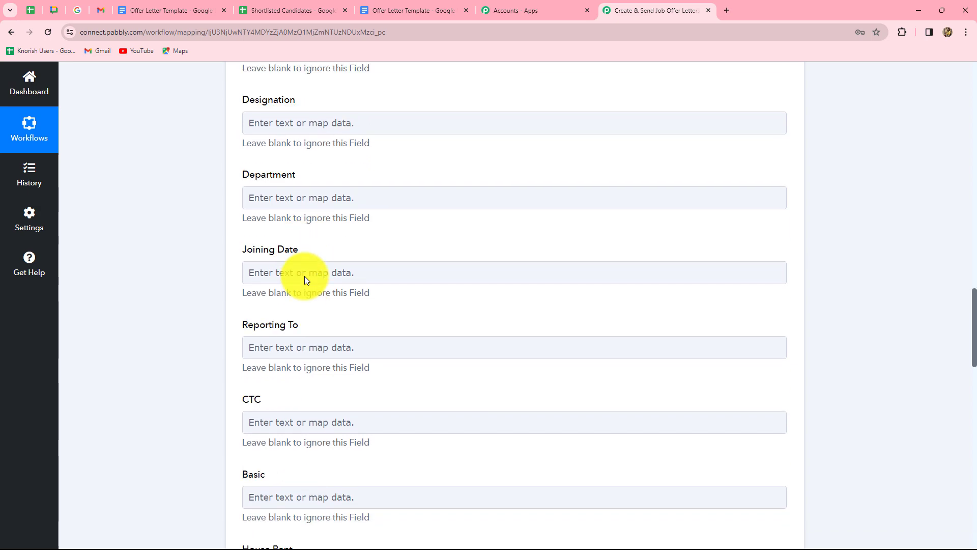
scroll(517, 203, up, 20)
scroll(518, 206, down, 5)
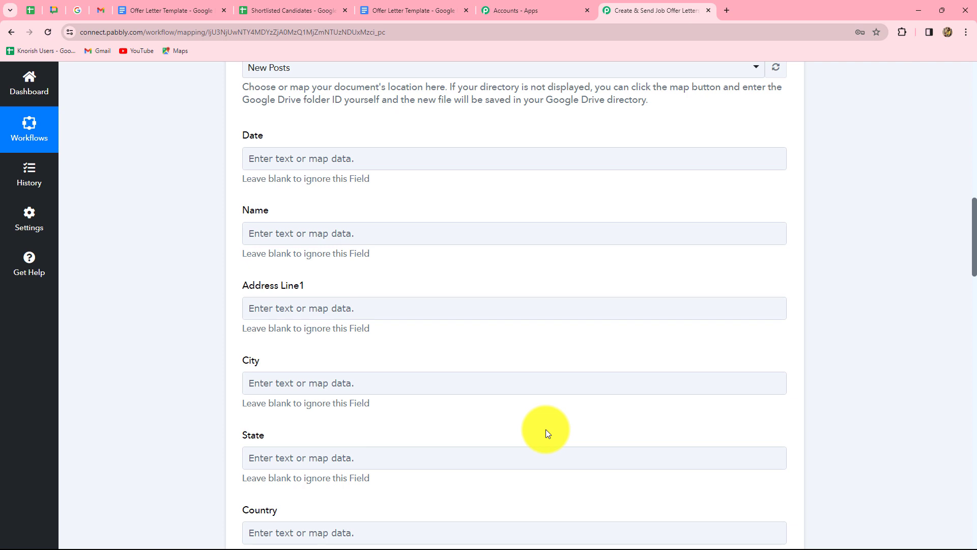
scroll(436, 327, up, 5)
scroll(437, 331, down, 5)
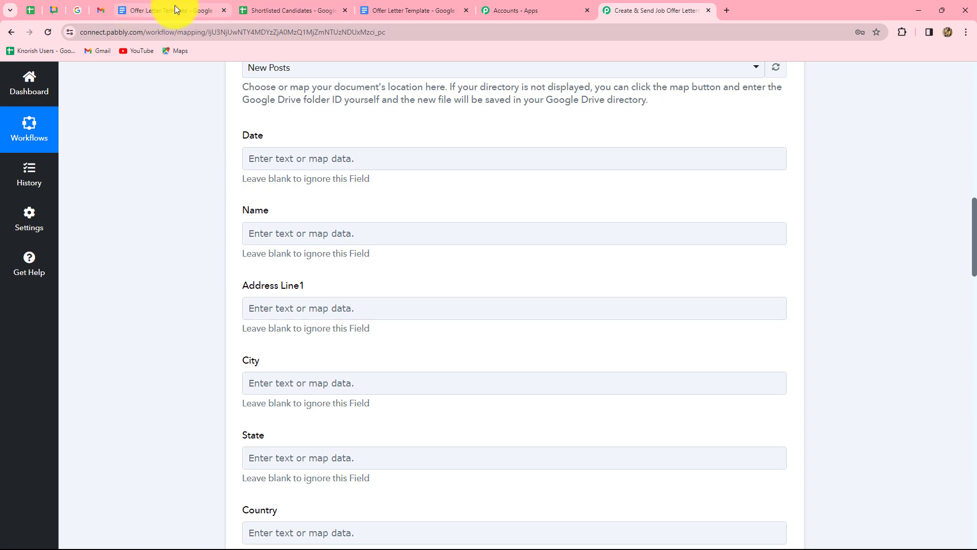
click(289, 11)
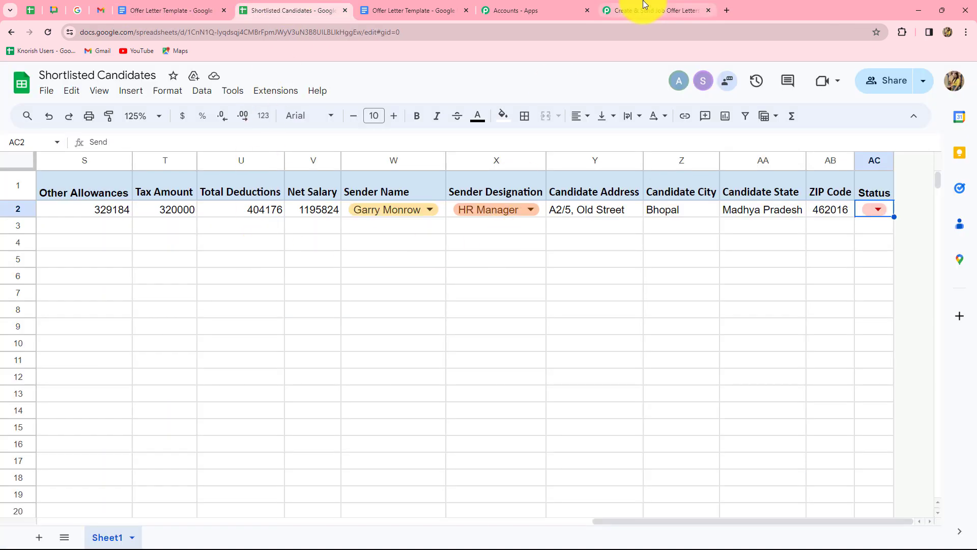
click(645, 10)
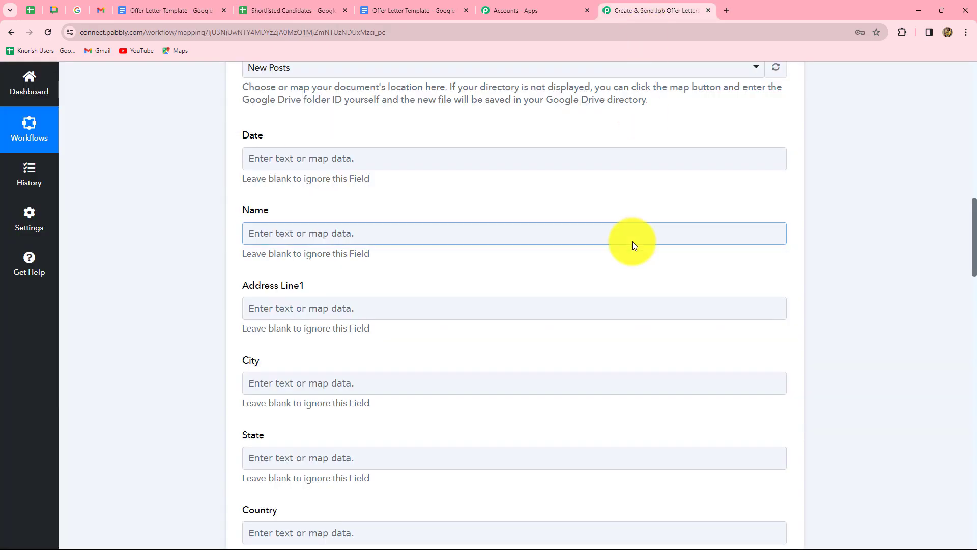
scroll(632, 241, up, 2)
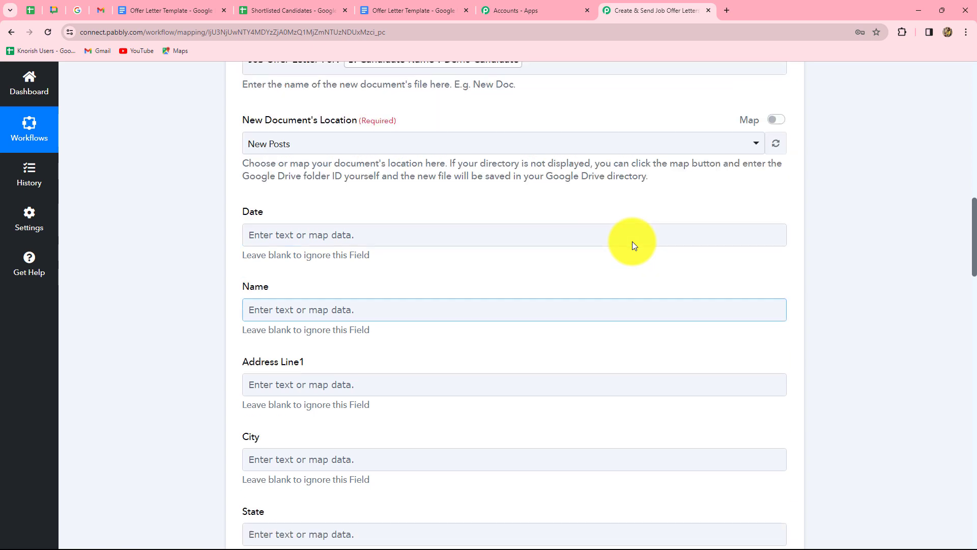
scroll(632, 242, down, 3)
click(277, 107)
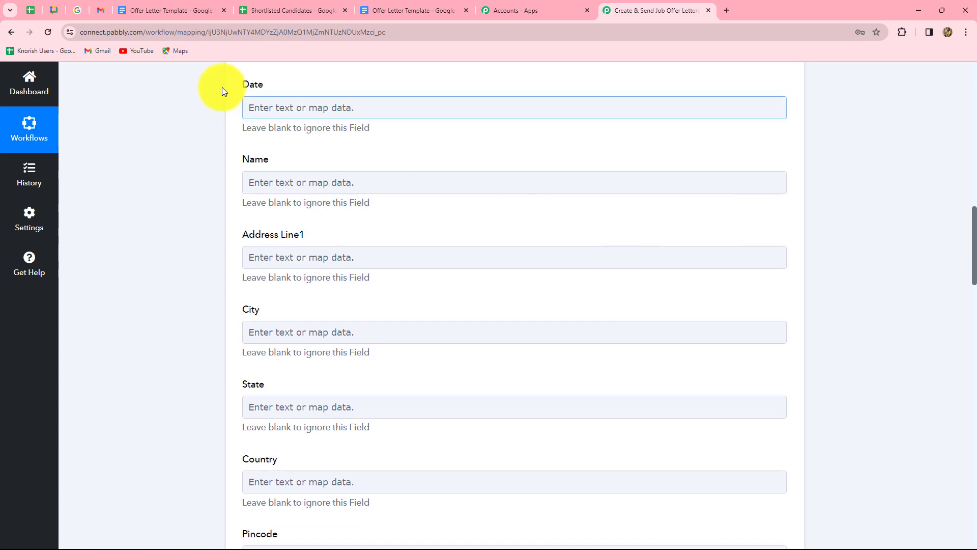
- Map the sheet's Date and Candidate Name into the Docs step's Date and Name fields
click(333, 105)
click(343, 209)
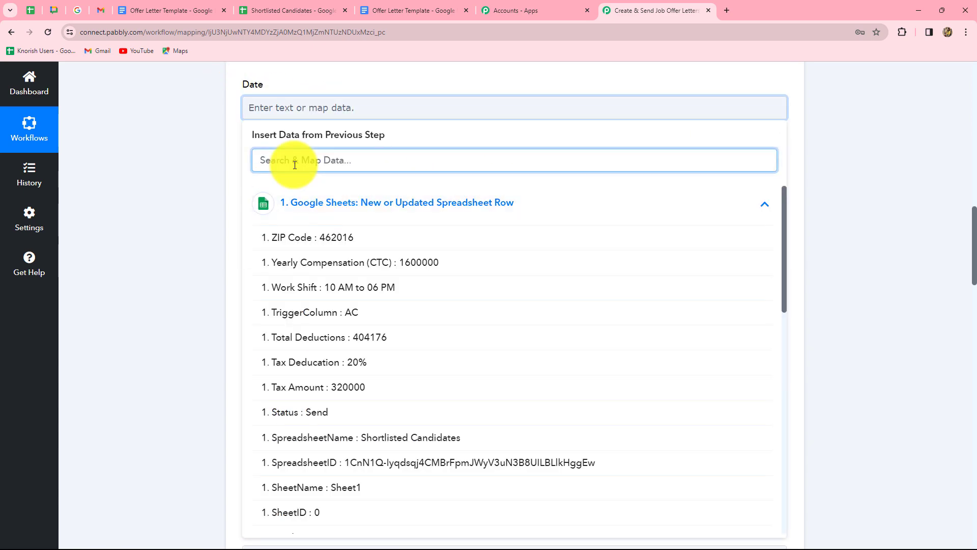
text(date)
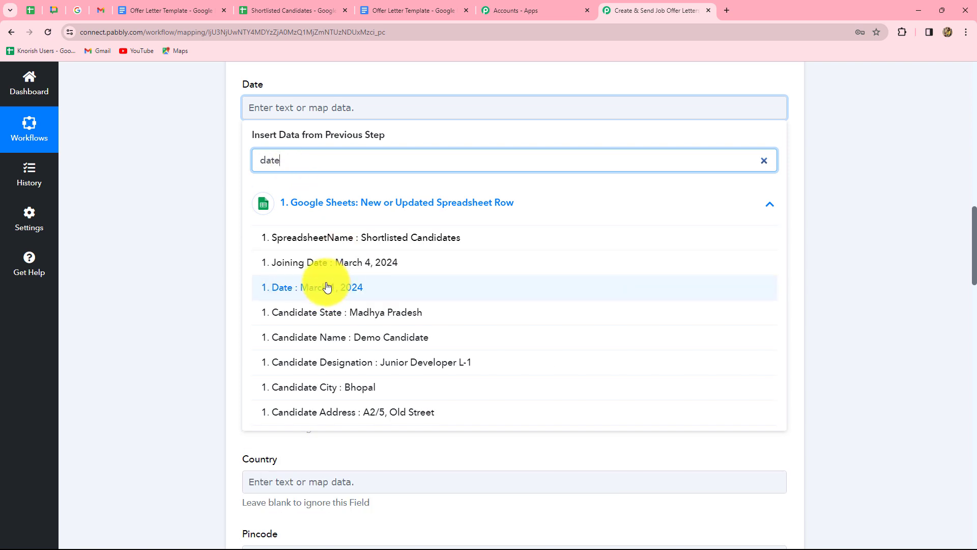
click(328, 288)
scroll(194, 261, down, 2)
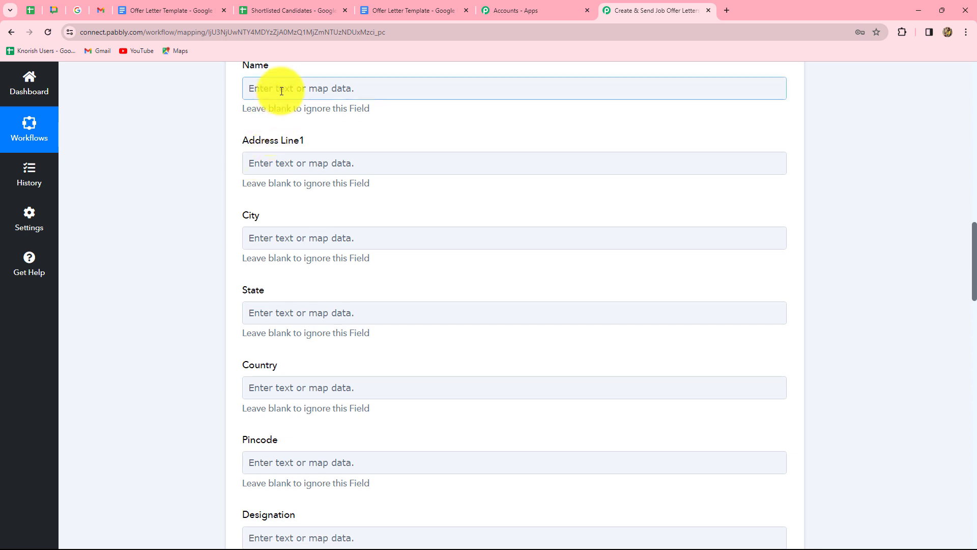
click(282, 91)
text(name)
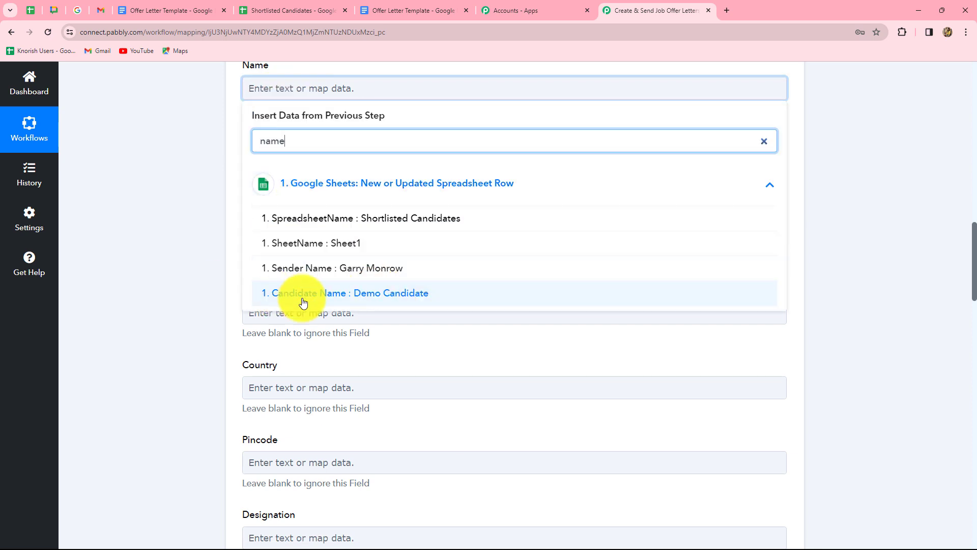
click(383, 294)
click(172, 261)
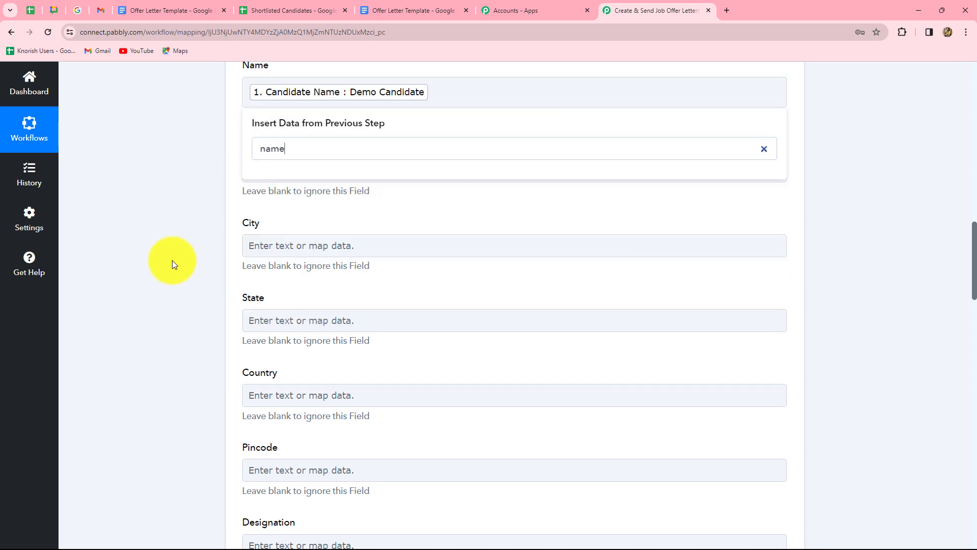
- Map the Candidate Address into Address Line1, plus the City field and Candidate State into State
click(274, 171)
click(316, 279)
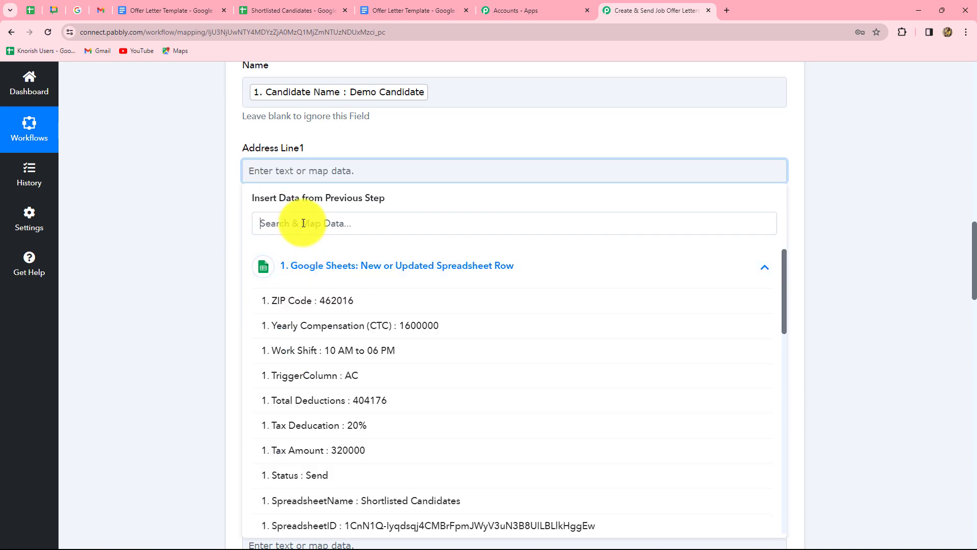
click(307, 294)
click(318, 359)
scroll(319, 308, down, 4)
click(275, 131)
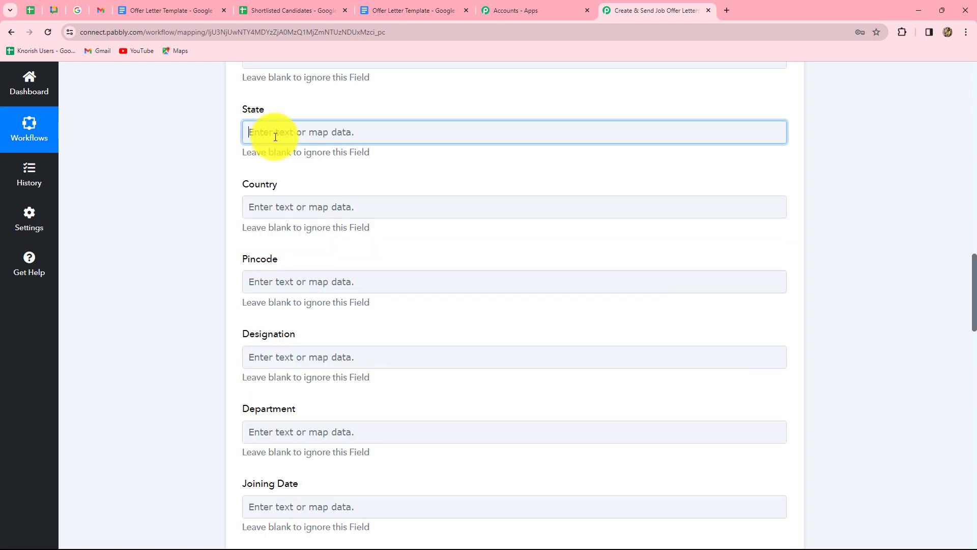
click(334, 229)
text(mad)
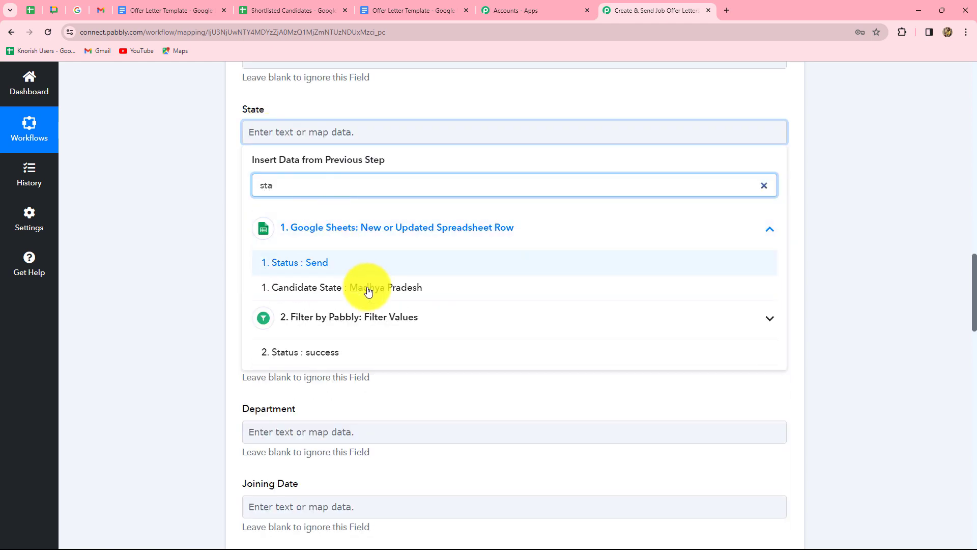
click(369, 286)
scroll(351, 229, down, 3)
scroll(343, 170, up, 2)
- Enter India as the Country value
click(338, 113)
text(India)
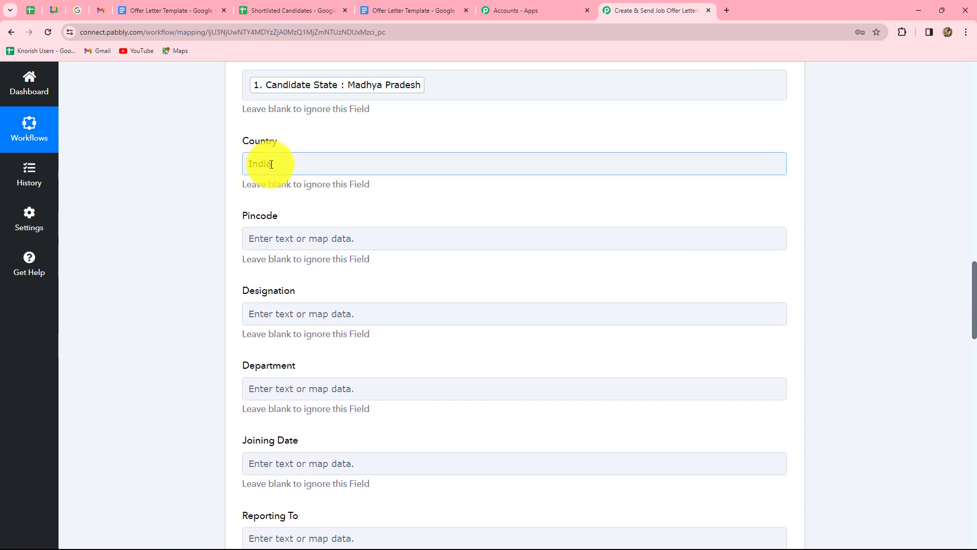
double_click(263, 161)
click(299, 121)
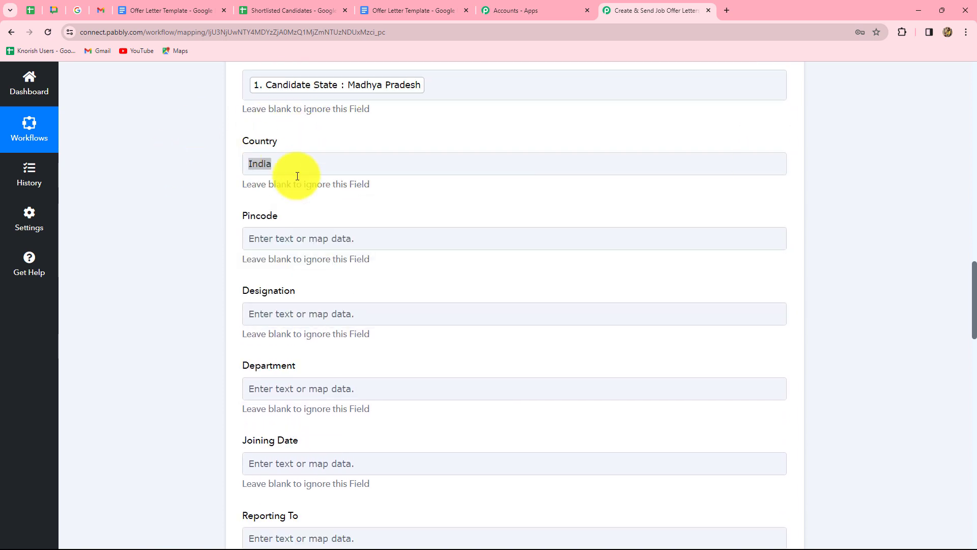
scroll(292, 206, down, 2)
- Map ZIP Code into Pincode and Candidate Designation into Designation
click(312, 138)
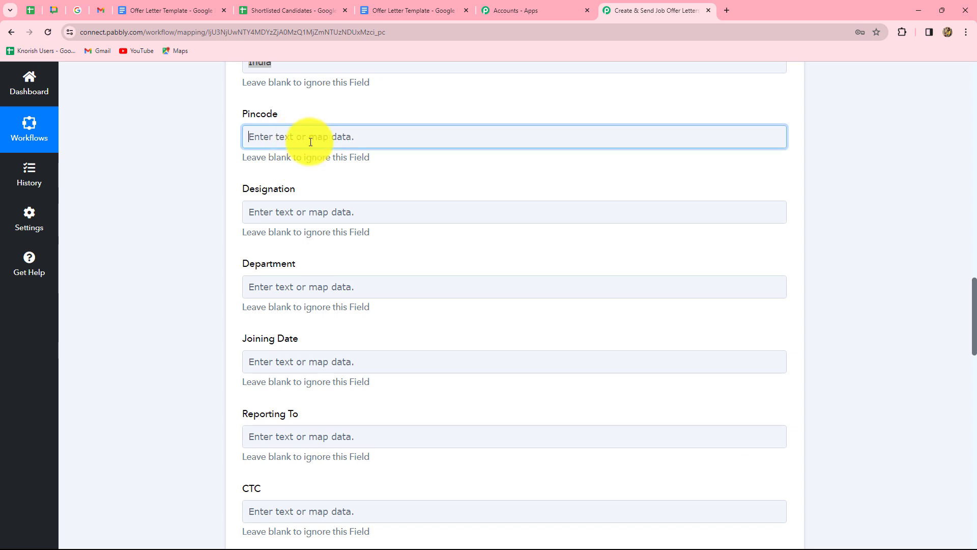
click(310, 246)
click(312, 188)
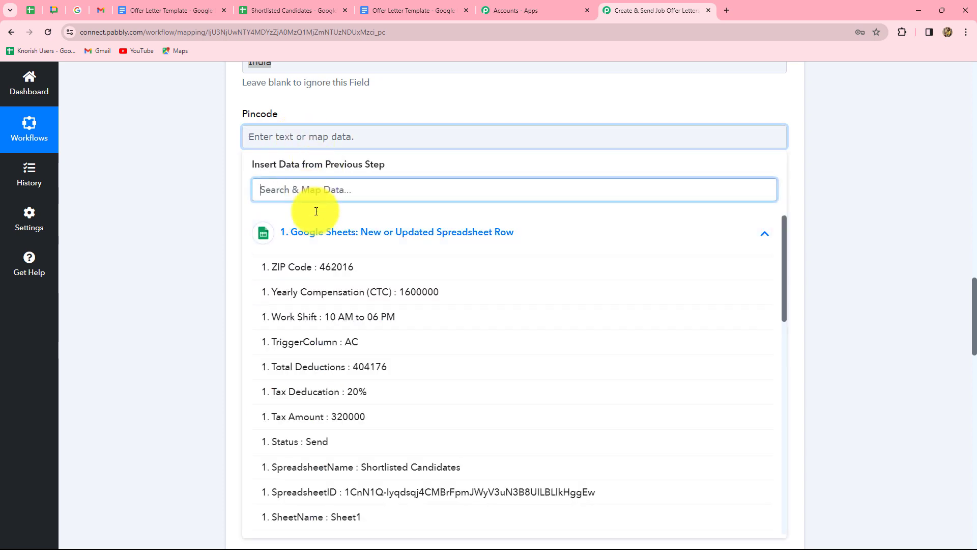
click(326, 272)
scroll(327, 272, down, 2)
click(320, 122)
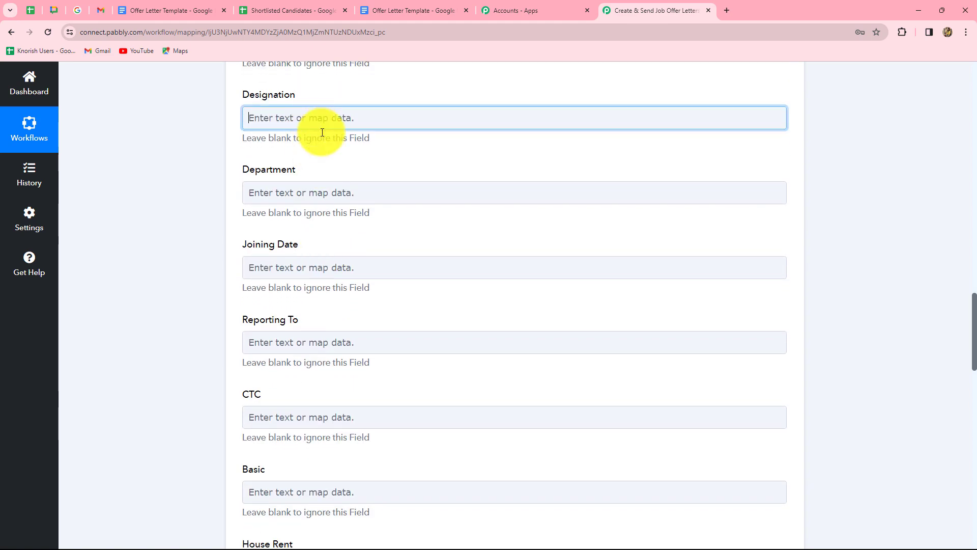
text(desi)
click(385, 277)
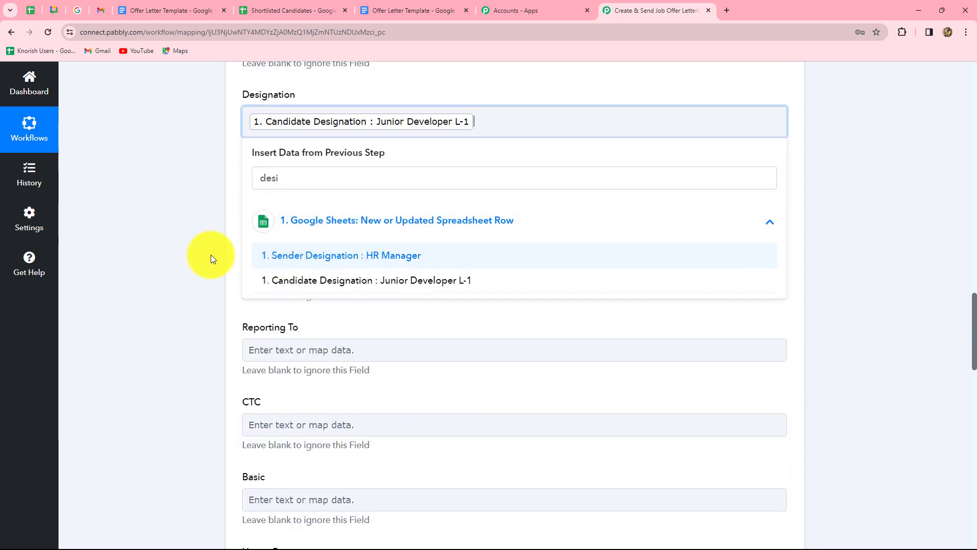
- Map the sheet's Department (Development) into the Department field
click(212, 258)
click(286, 206)
click(316, 299)
text(de)
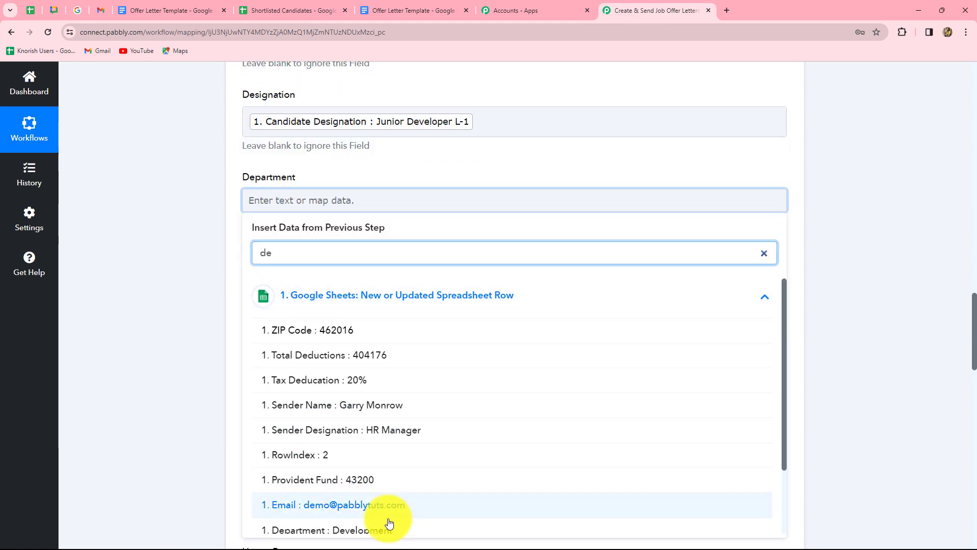
click(385, 525)
scroll(255, 305, down, 3)
- Map Joining Date (March 4, 2024) and Reporting Manager into Joining Date and Reporting To
click(322, 168)
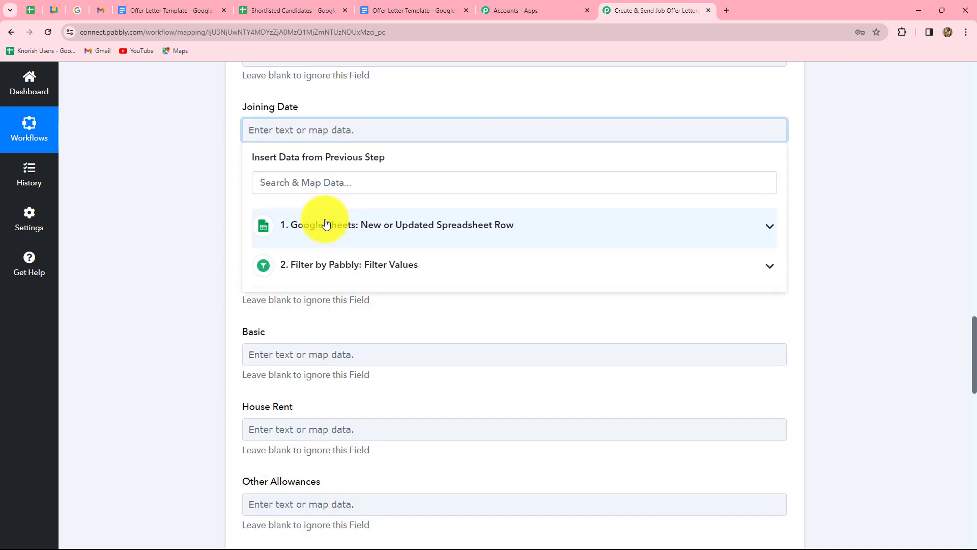
click(322, 222)
click(322, 310)
click(322, 310)
click(323, 267)
text(re)
click(323, 342)
click(212, 335)
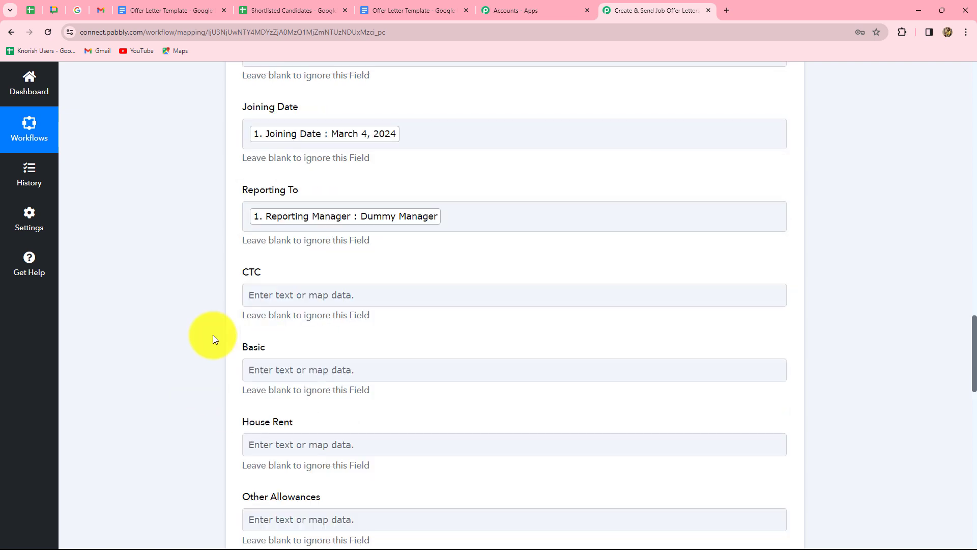
- Map Yearly Compensation into CTC, Base Pay 800000 into Basic, and the house rent amount
scroll(213, 334, down, 3)
click(338, 151)
text(ct)
click(401, 277)
click(314, 224)
click(314, 320)
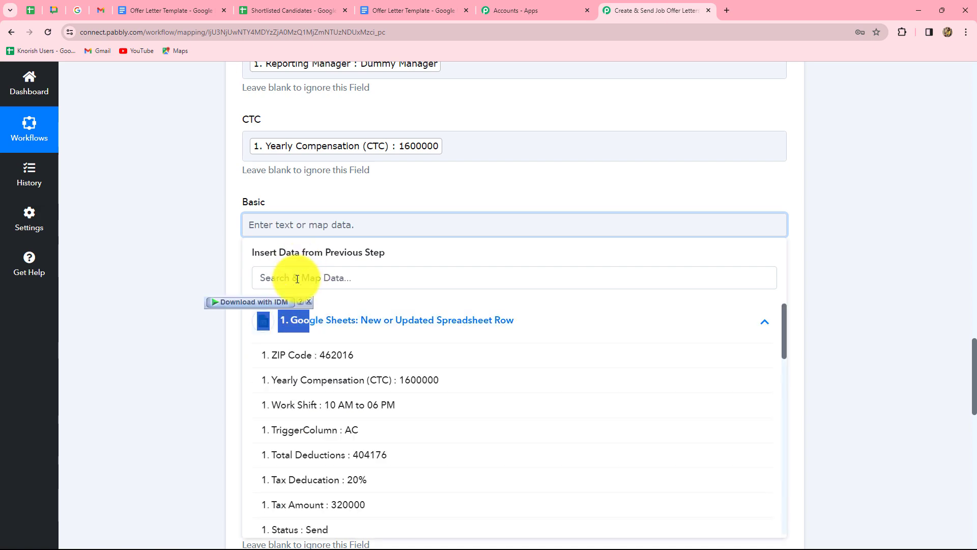
click(305, 277)
text(ba)
click(315, 342)
scroll(306, 189, down, 3)
click(312, 160)
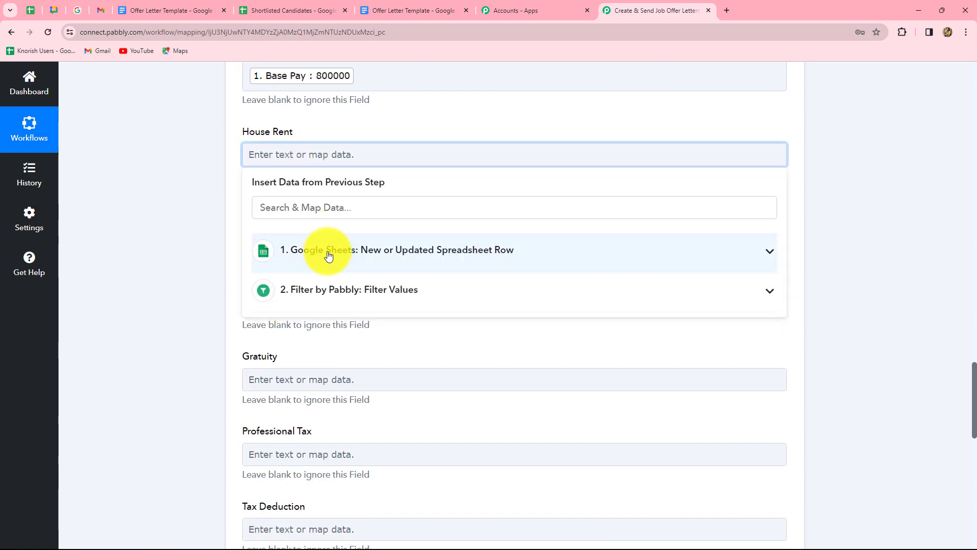
click(326, 255)
- Map Other Allowances 329184 and Provident Fund 43200 from the sheet
scroll(316, 212, down, 3)
click(284, 80)
click(316, 176)
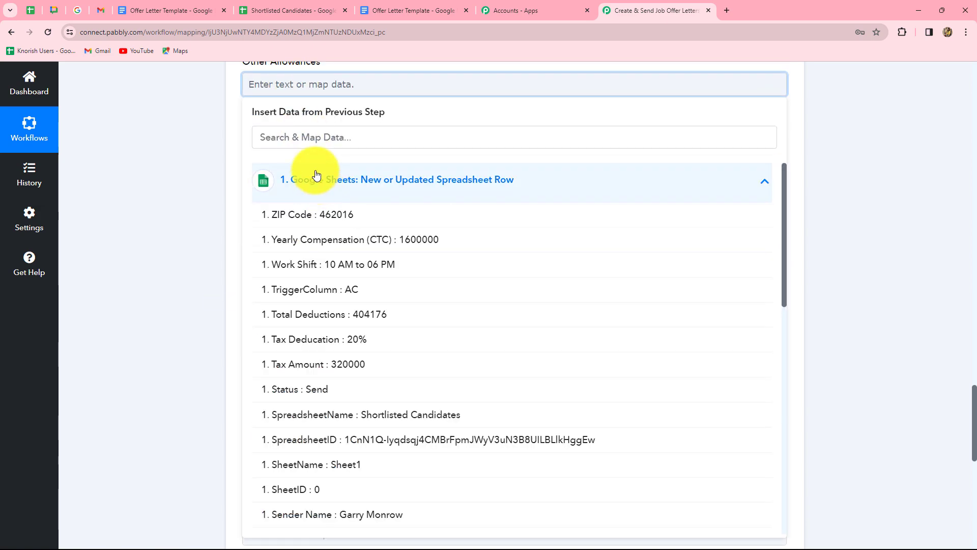
click(302, 162)
click(303, 169)
click(265, 261)
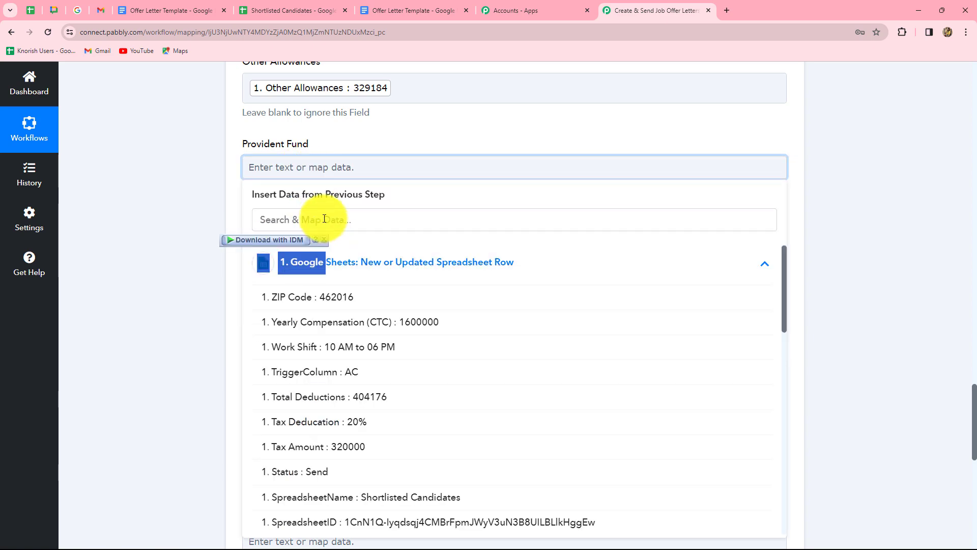
scroll(323, 219, down, 5)
click(290, 175)
- Map Gratuity 38480 and Professional Tax 2496 from the sheet
click(296, 143)
click(295, 242)
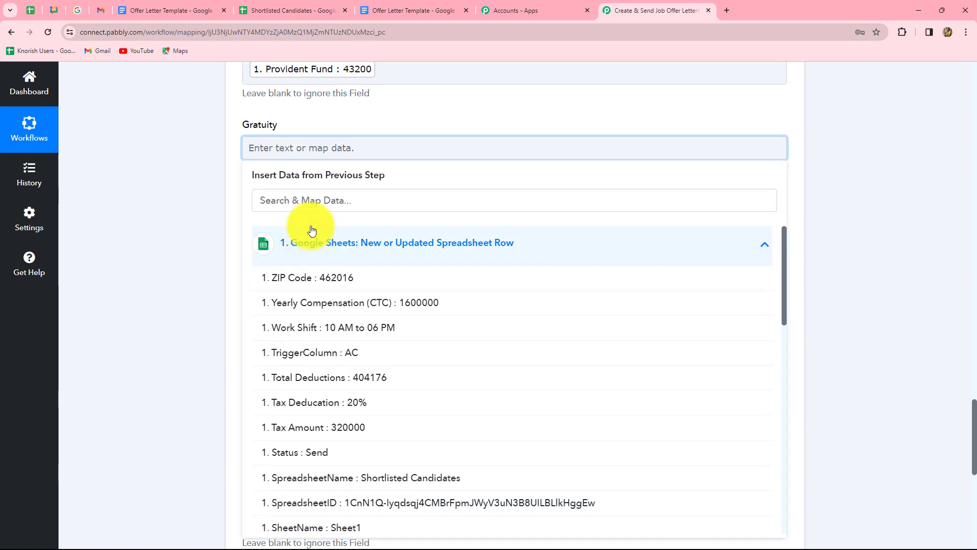
click(316, 200)
text(gra)
click(353, 280)
scroll(326, 204, down, 2)
click(312, 127)
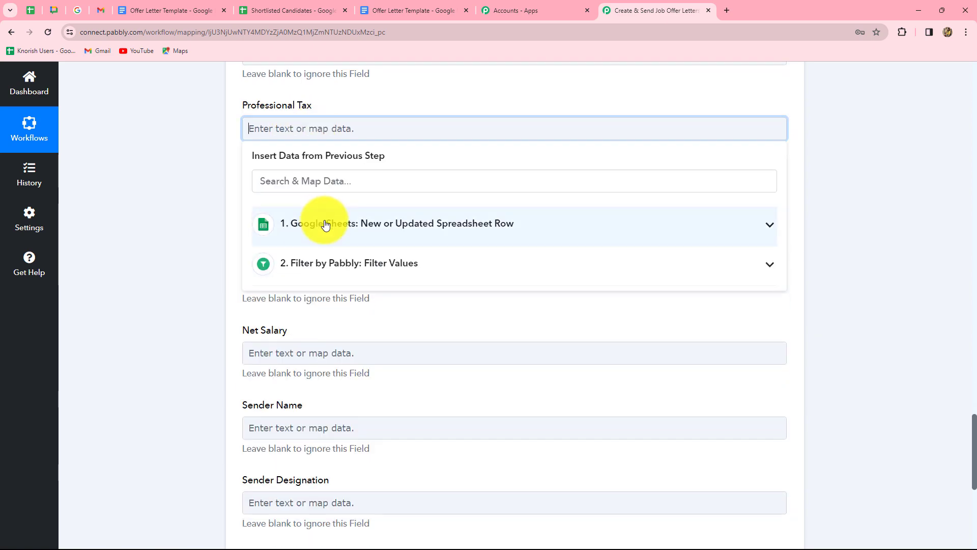
click(323, 222)
click(322, 190)
text(pro)
click(353, 290)
- Map Tax Deduction 20%, Total Deductions 404176 and Net Salary 1195824
click(194, 262)
scroll(194, 261, down, 1)
click(305, 159)
click(306, 212)
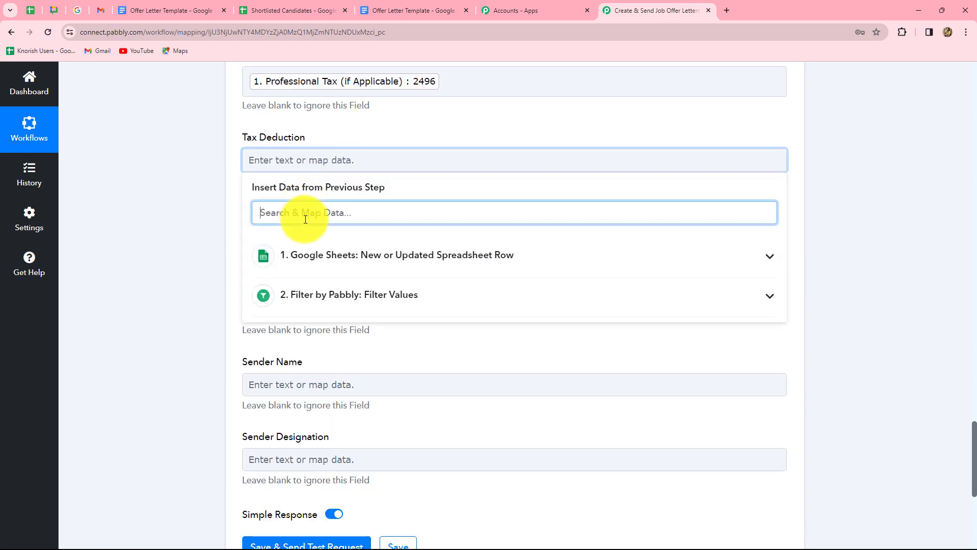
click(299, 256)
click(295, 244)
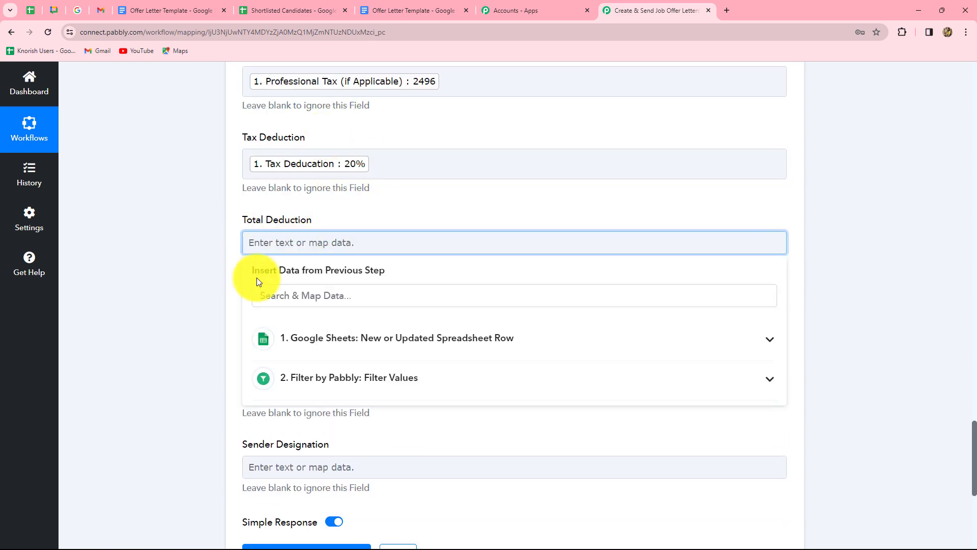
click(270, 288)
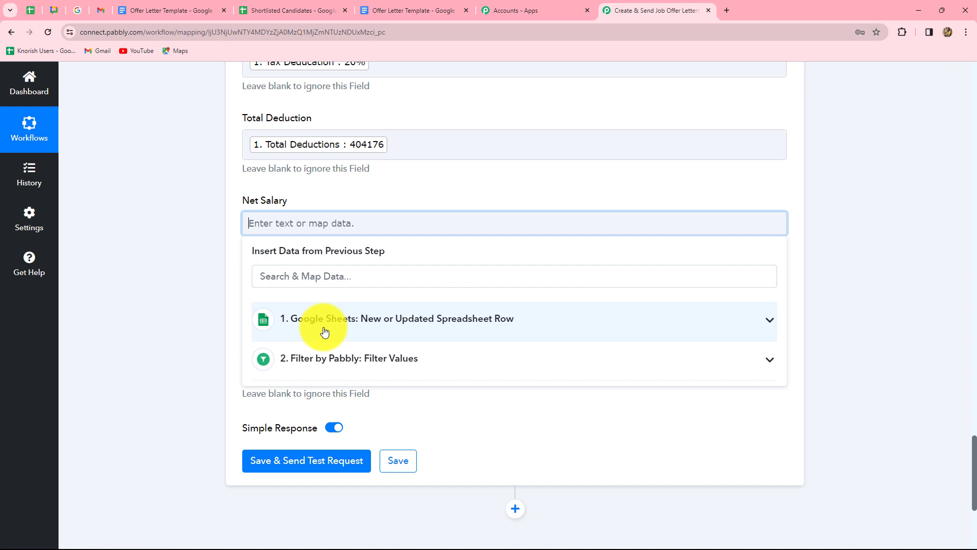
click(325, 331)
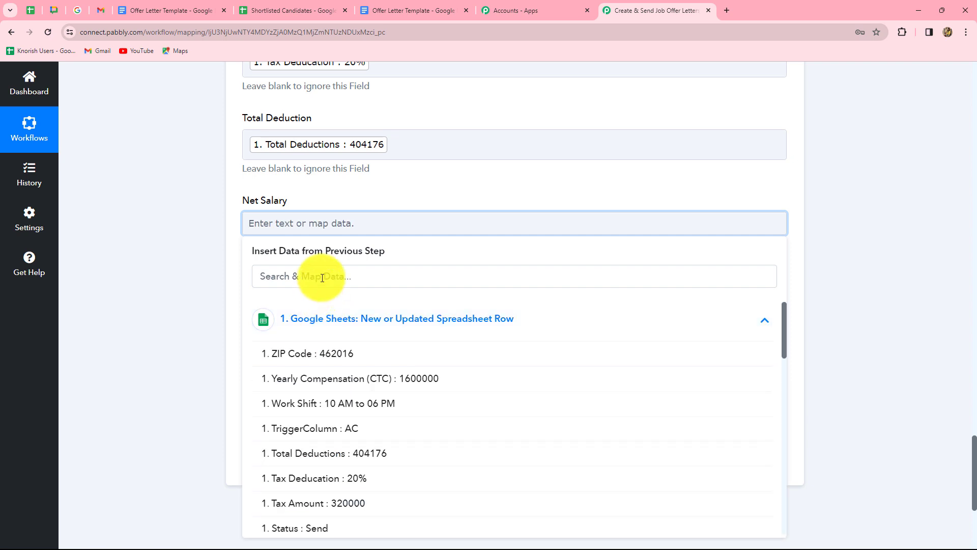
click(338, 318)
- Map the sender's name into Sender Name and HR Manager into Sender Designation
scroll(338, 319, down, 1)
click(338, 203)
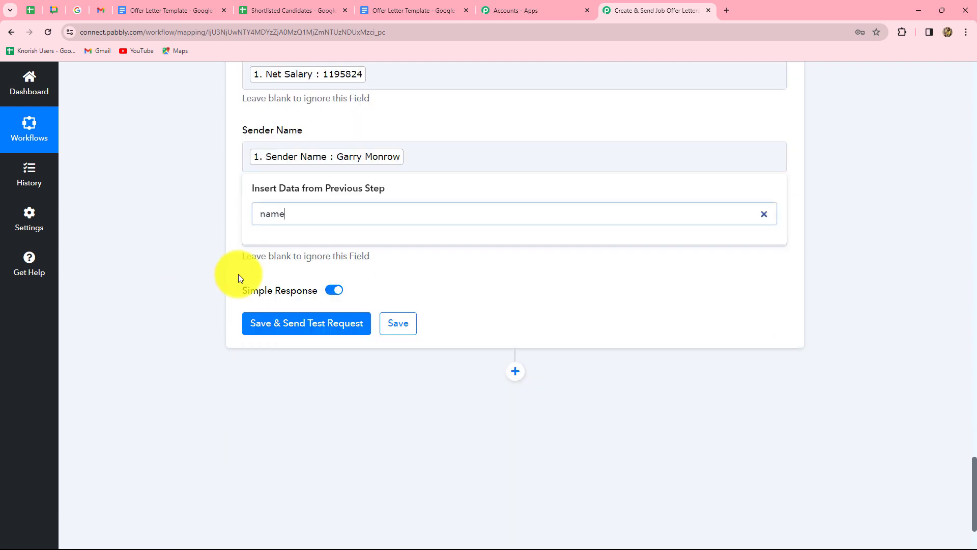
click(273, 234)
click(317, 331)
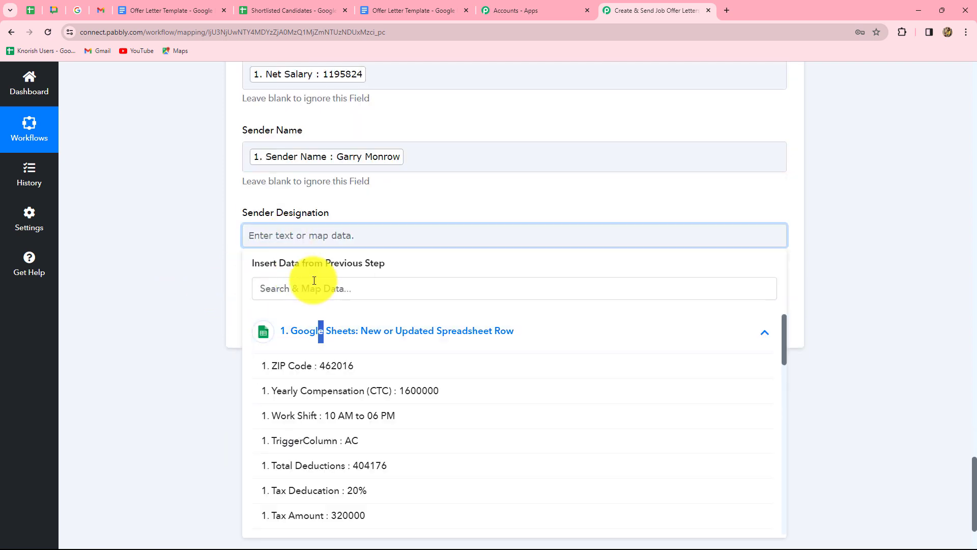
click(314, 282)
text(desi)
click(315, 362)
- Save the Docs step, send a test request, and select the returned DocumentId
scroll(560, 319, up, 15)
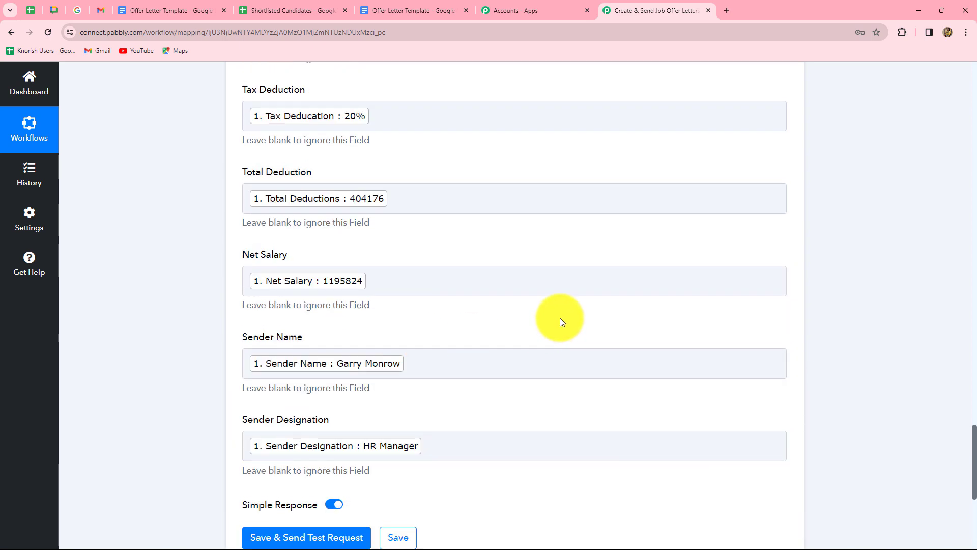
scroll(560, 319, down, 4)
scroll(560, 321, down, 13)
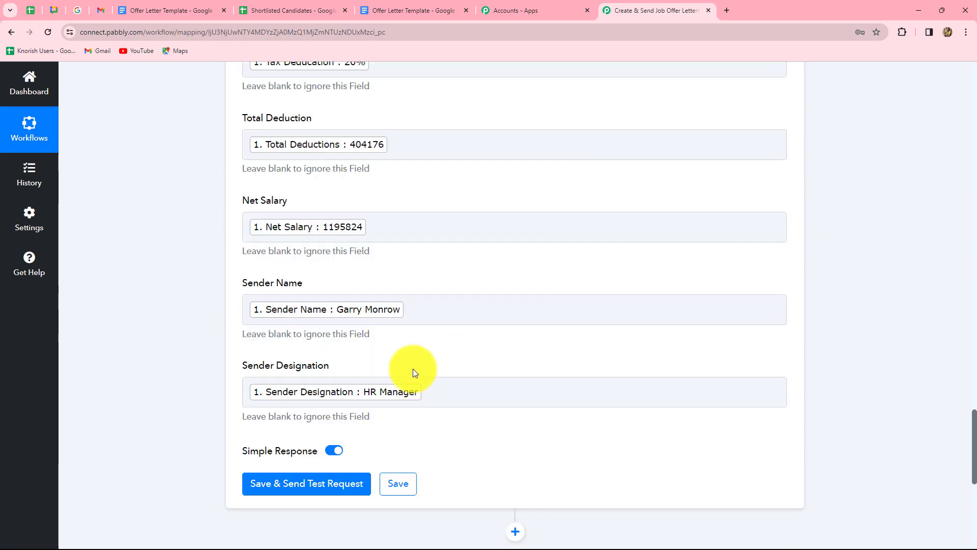
click(326, 281)
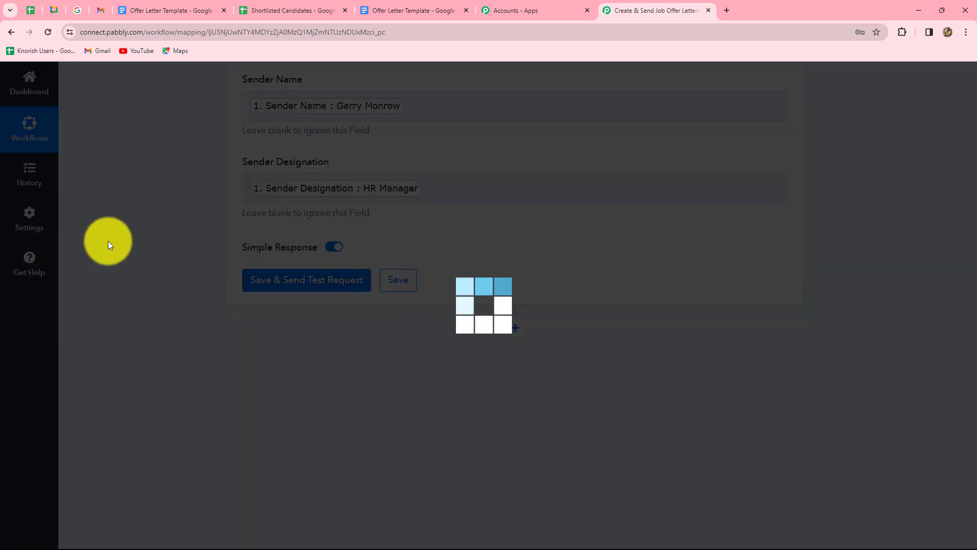
scroll(865, 285, down, 5)
scroll(687, 257, down, 6)
scroll(685, 259, down, 5)
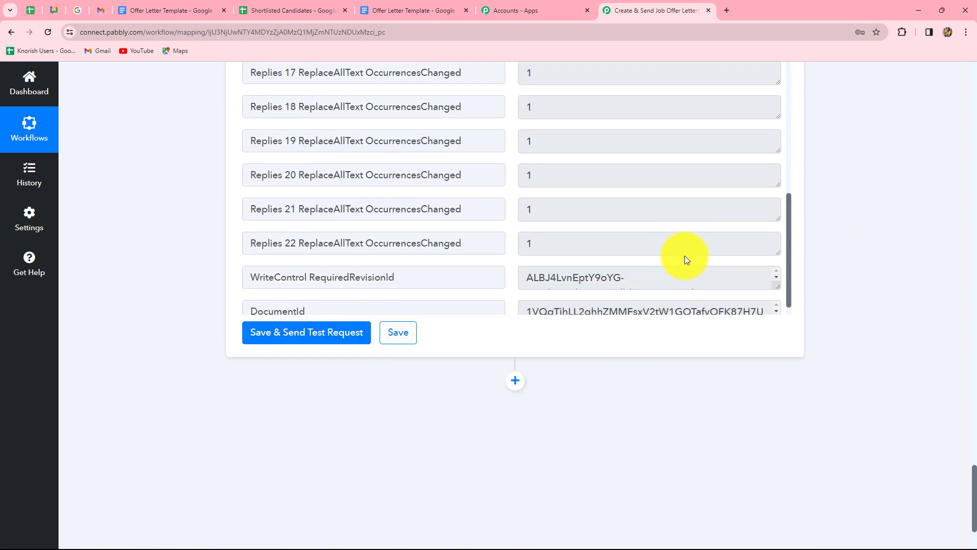
click(537, 294)
drag(538, 294, 745, 296)
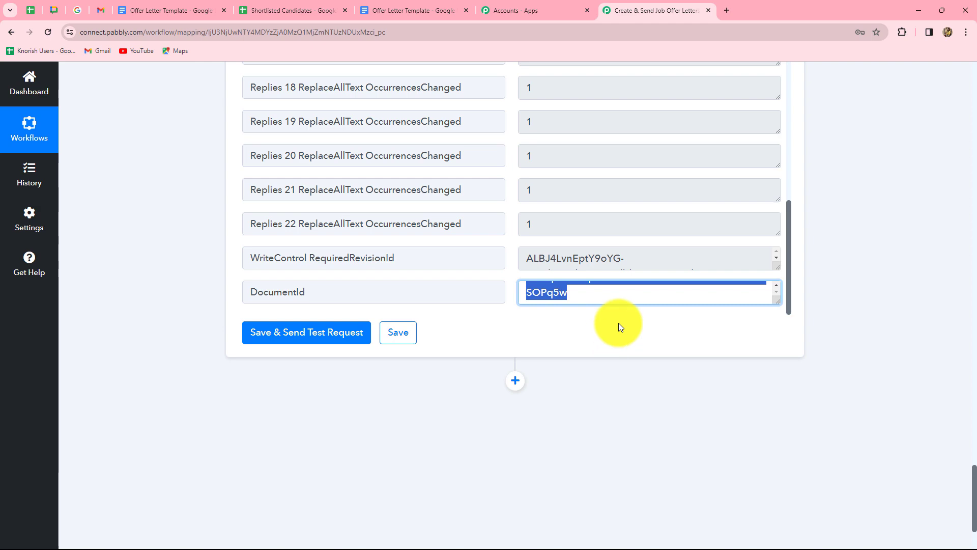
click(189, 10)
- Open the generated Demo Candidate offer letter and review its filled values, including 1195824 net salary
click(13, 33)
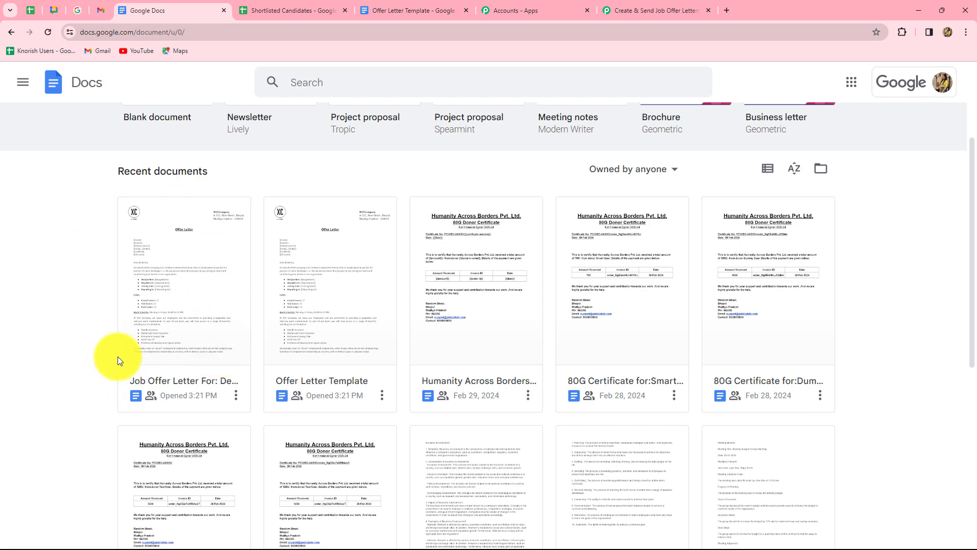
click(210, 333)
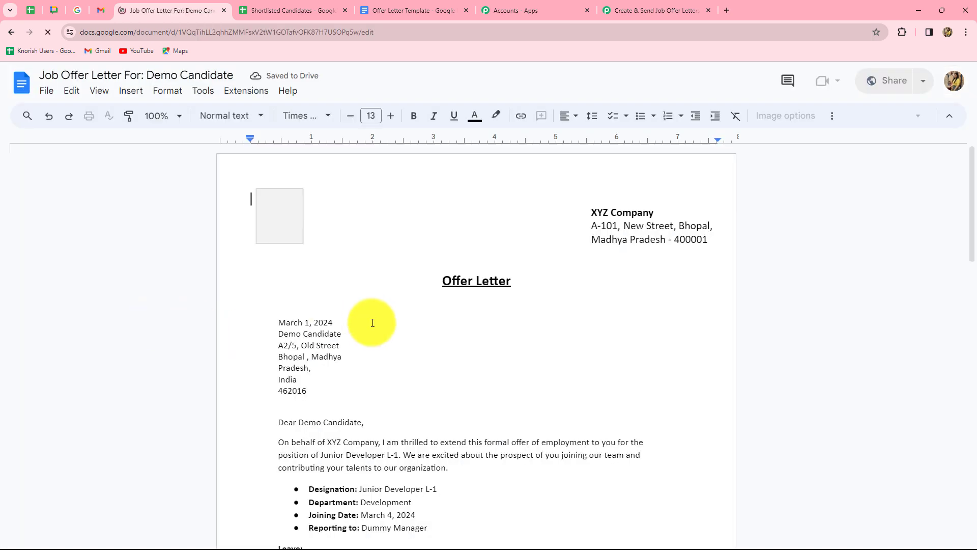
scroll(447, 342, down, 4)
scroll(437, 315, up, 3)
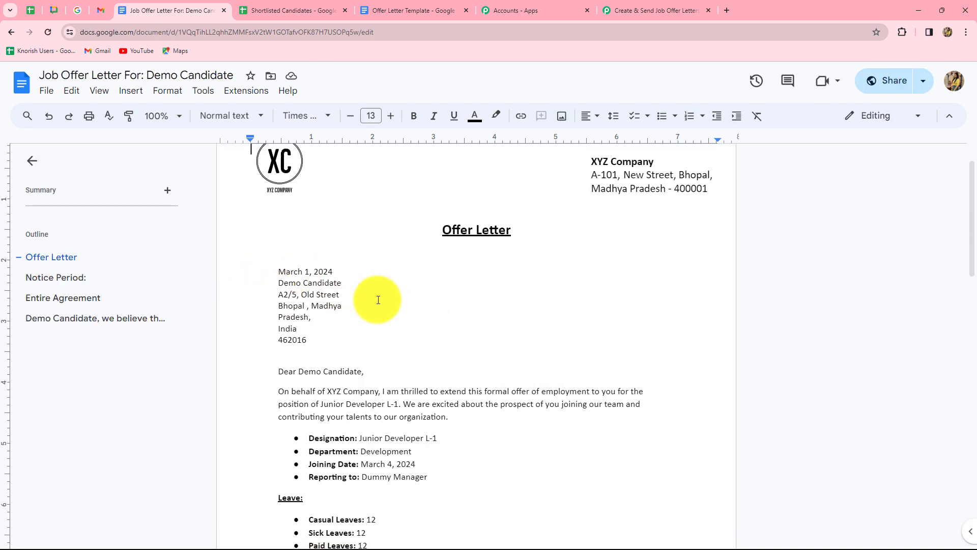
scroll(356, 334, down, 3)
scroll(328, 285, down, 2)
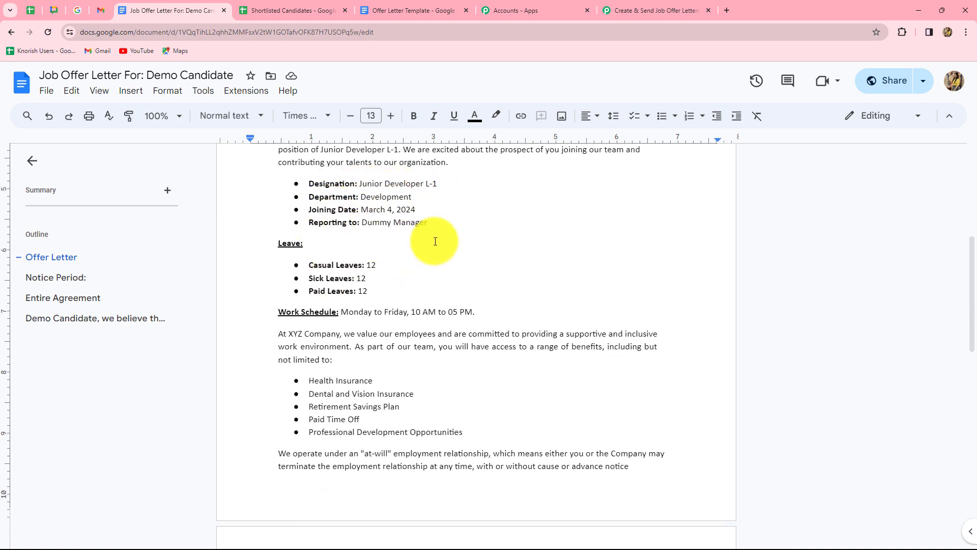
scroll(436, 239, down, 9)
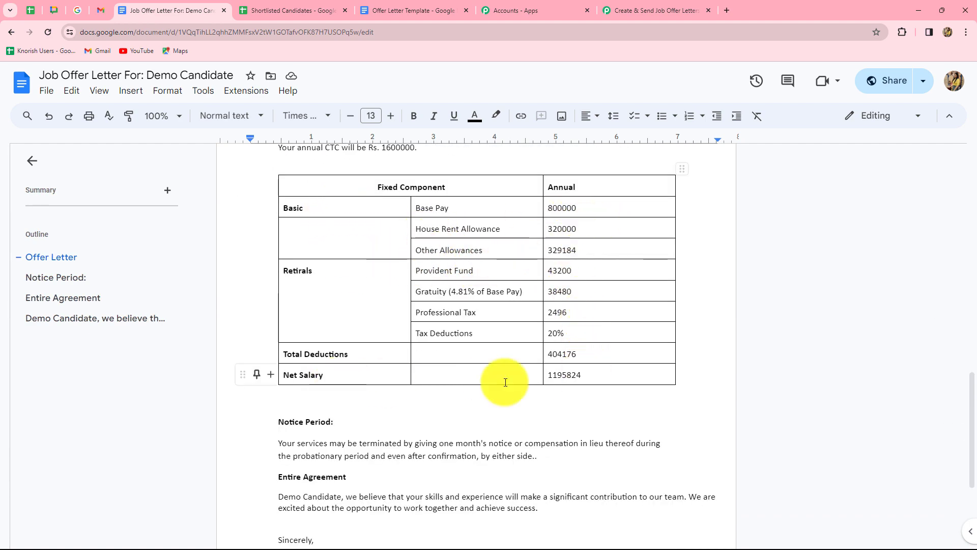
scroll(613, 353, down, 4)
scroll(614, 351, up, 18)
scroll(614, 351, up, 4)
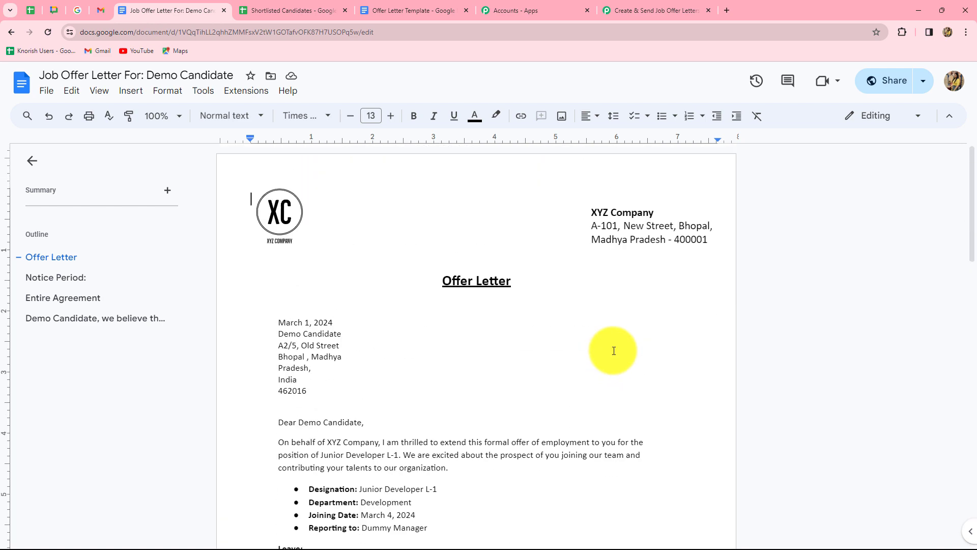
click(310, 11)
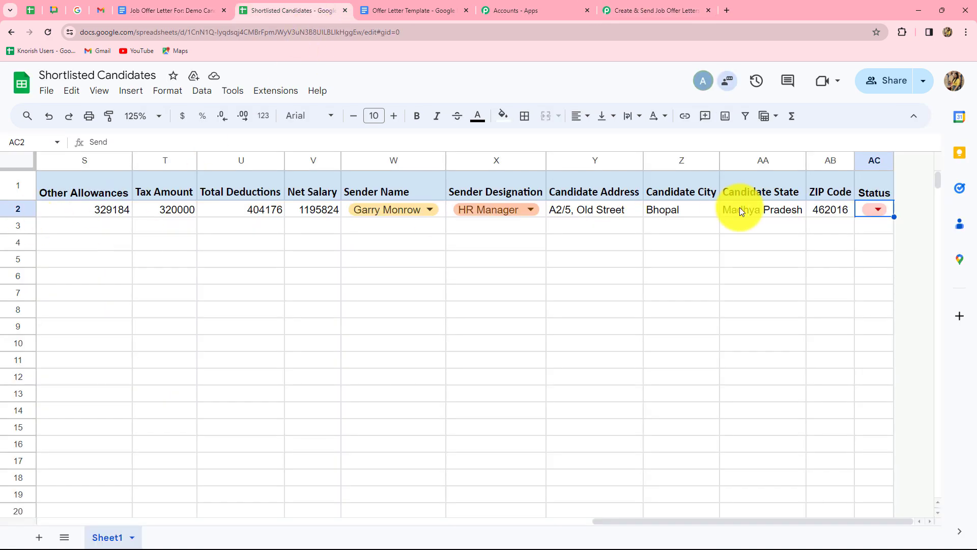
- Return to the Pabbly workflow and inspect the full DocumentId from the test response
click(622, 8)
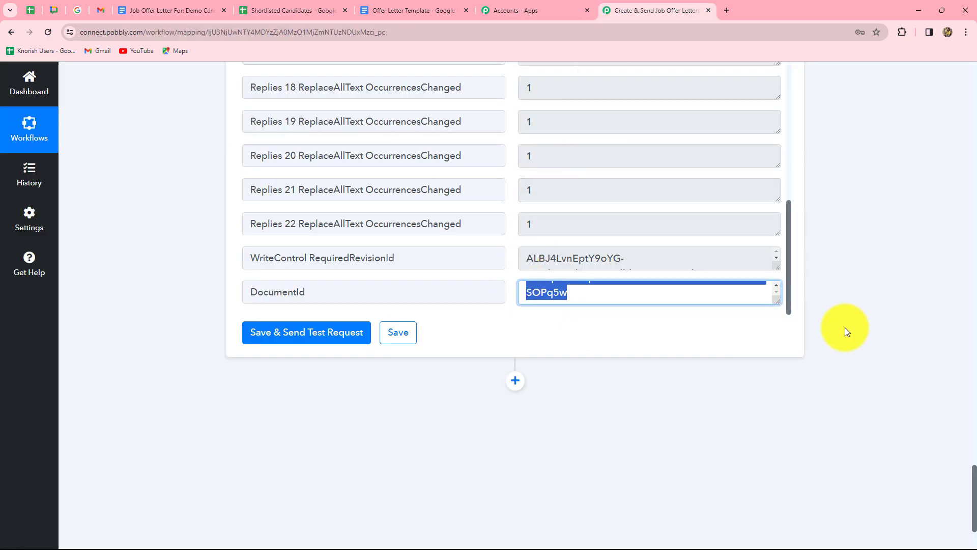
scroll(845, 330, down, 3)
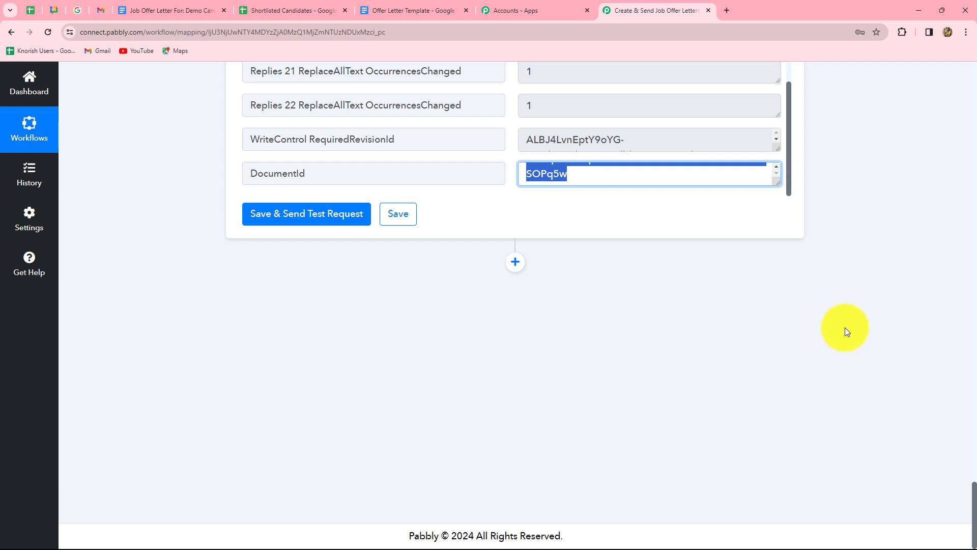
drag(778, 184, 774, 207)
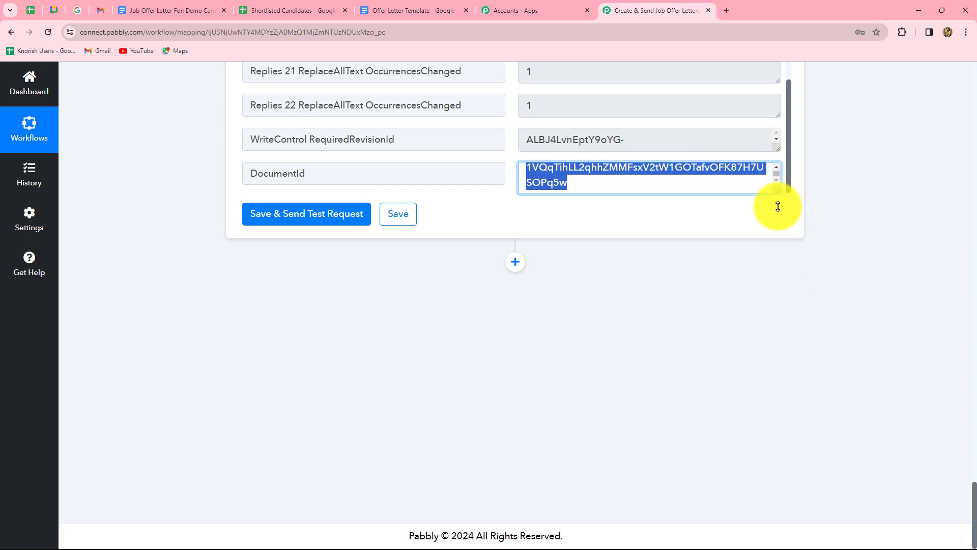
click(601, 185)
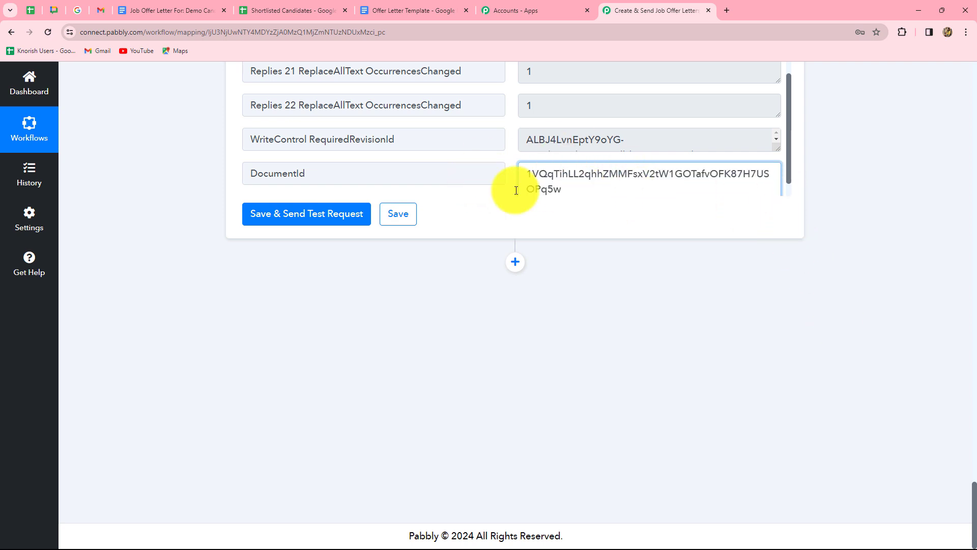
click(189, 6)
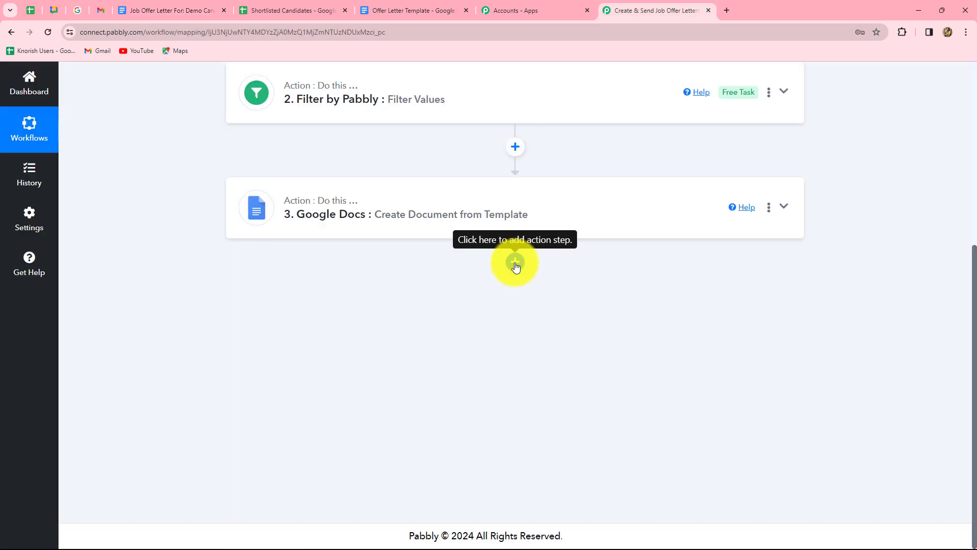
- Add a Google Drive action step with the Share a File With Anyone event
click(515, 263)
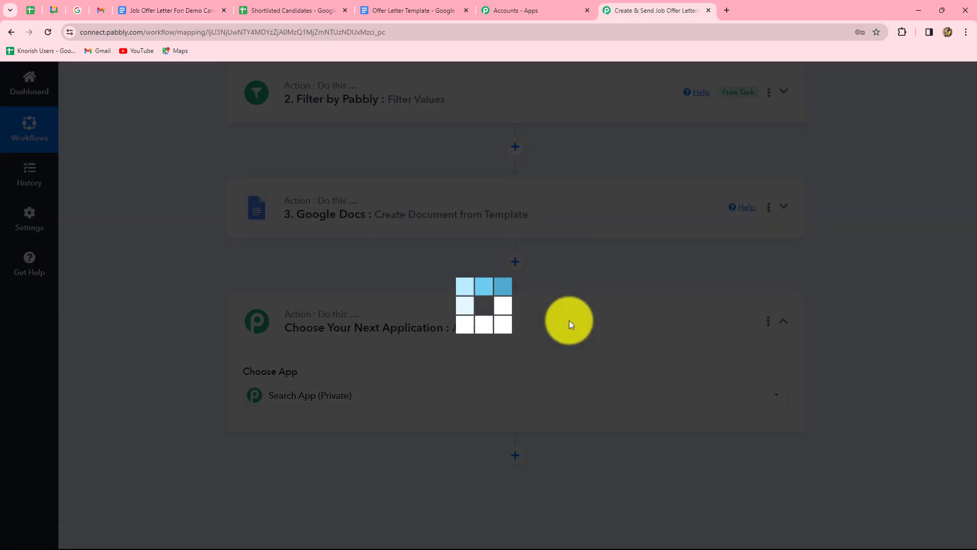
text(Google)
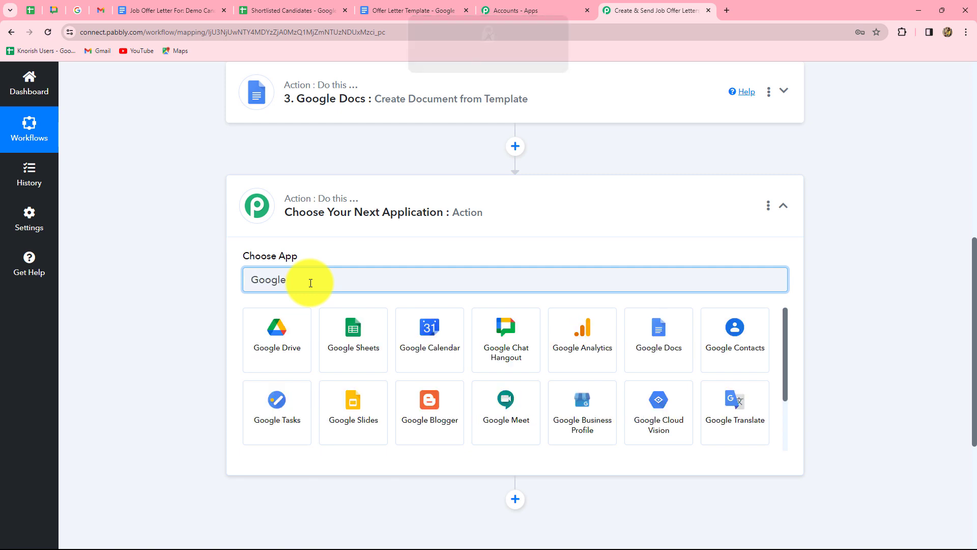
click(302, 367)
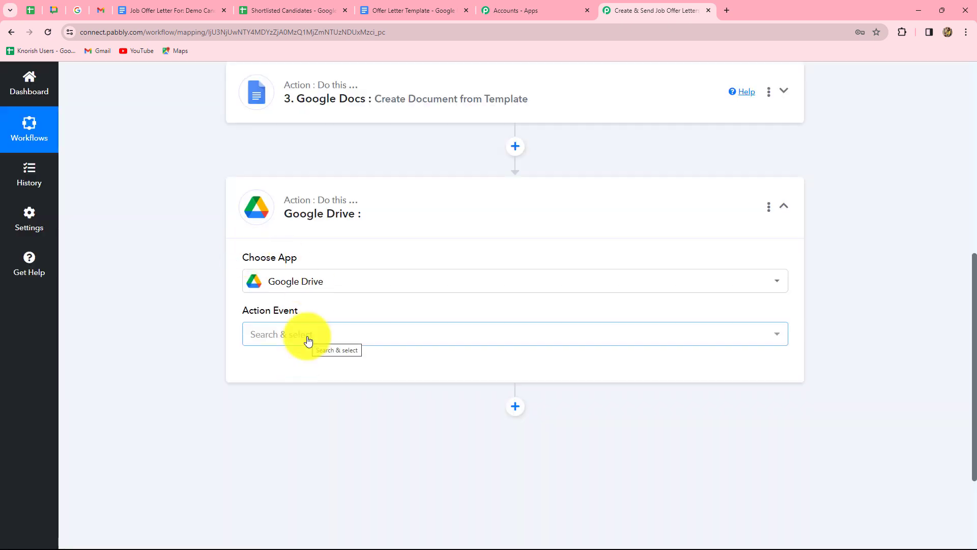
click(308, 339)
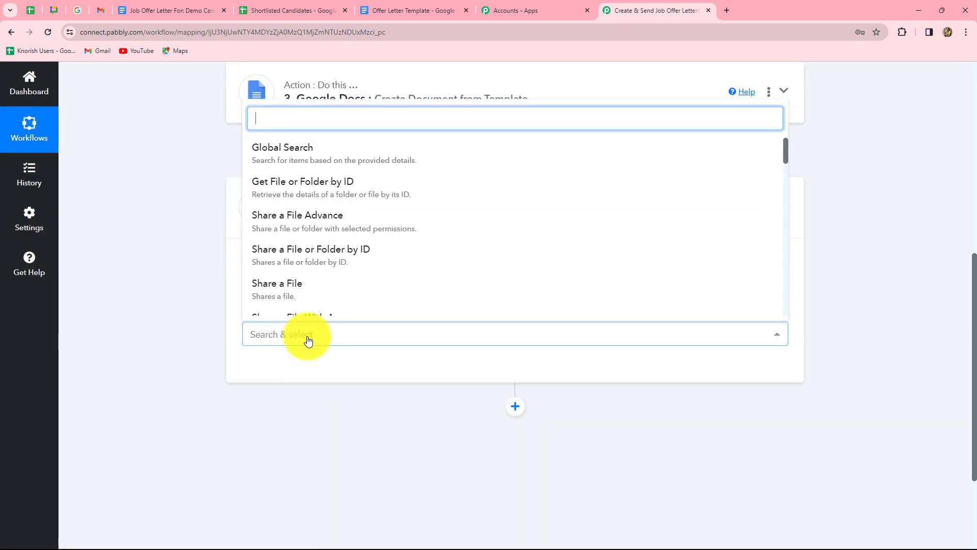
text(share)
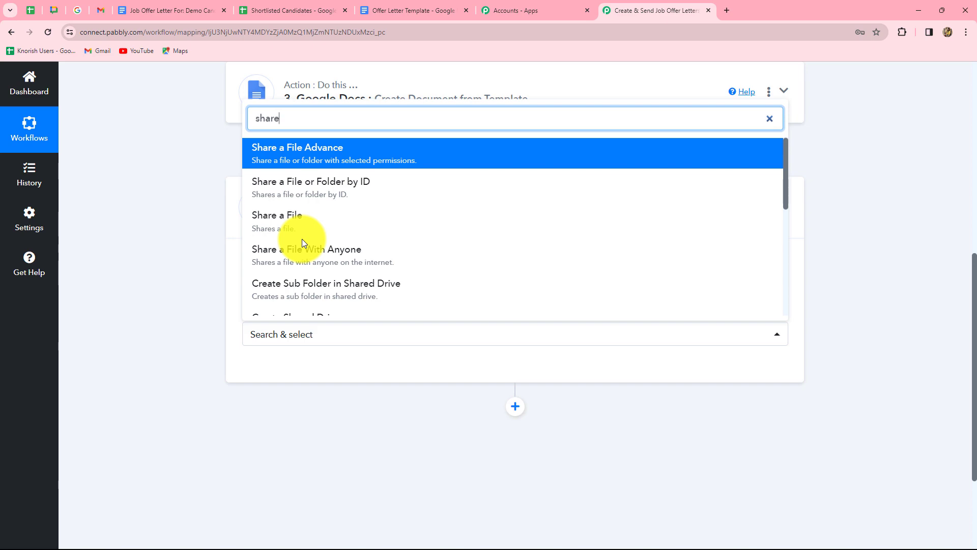
click(302, 249)
click(272, 368)
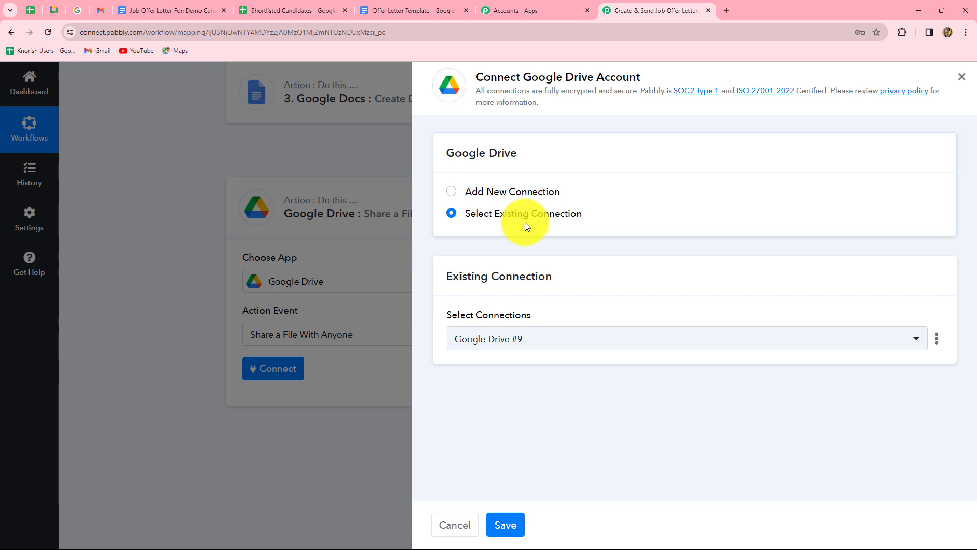
- Connect the Drive step through the existing Google Drive #9 connection and save it
click(454, 194)
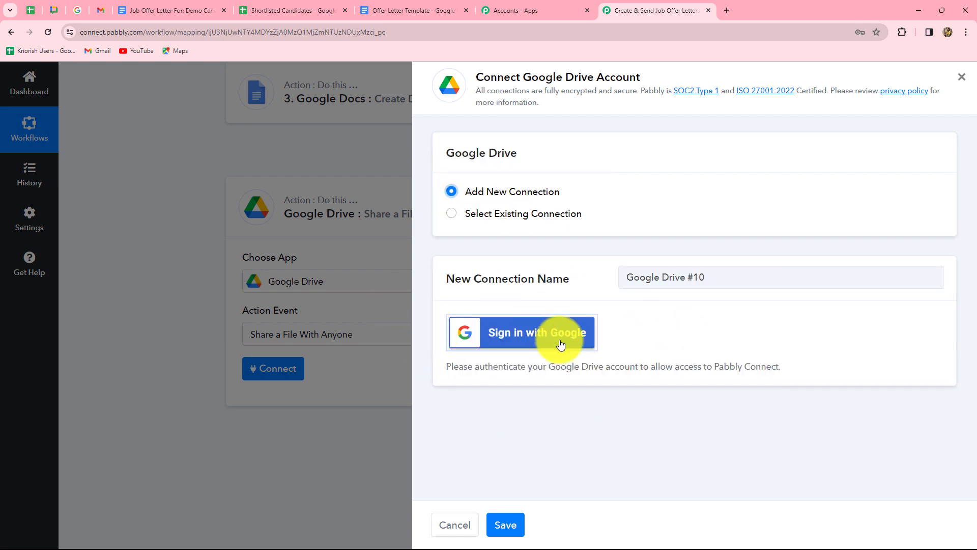
click(460, 214)
click(505, 525)
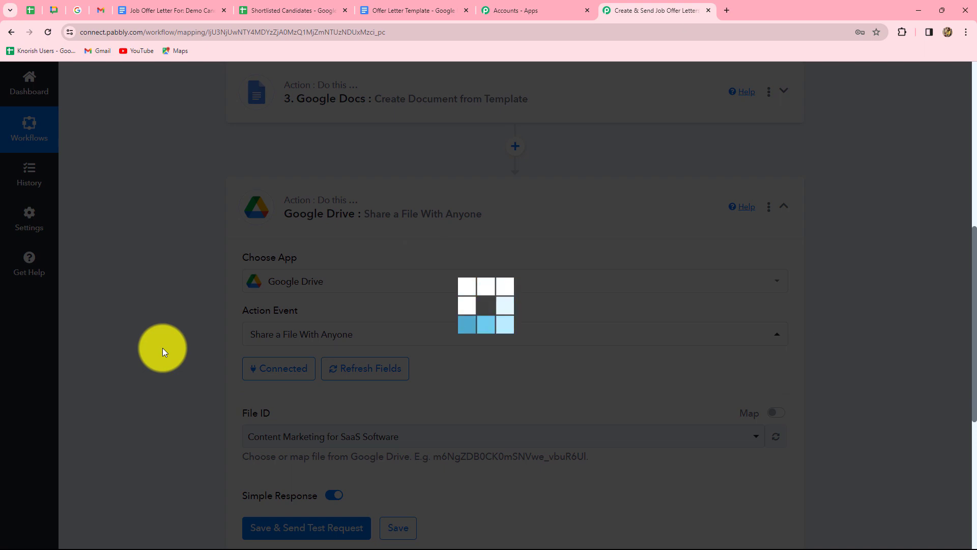
scroll(163, 351, down, 4)
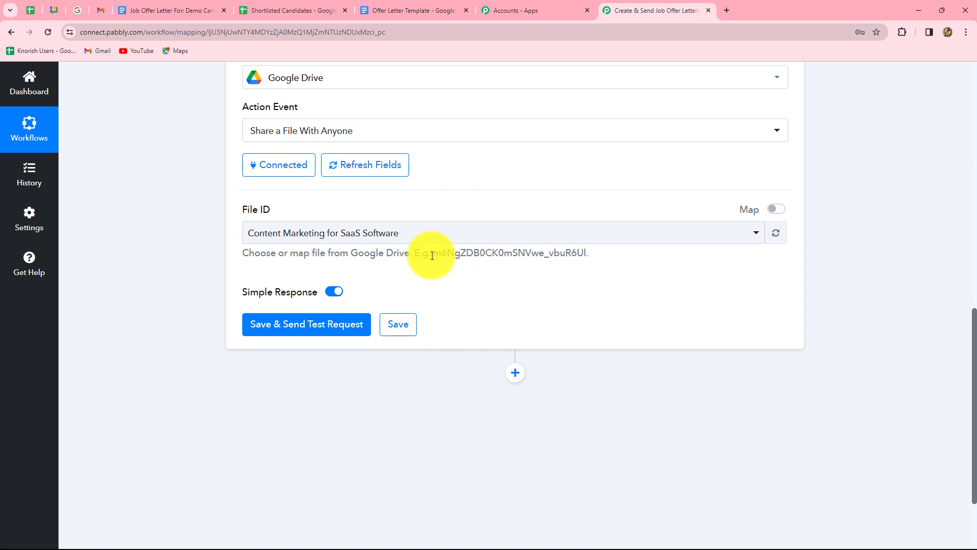
- Switch File ID to a mapped value and replace it with step 3's DocumentId
drag(432, 255, 637, 262)
click(629, 278)
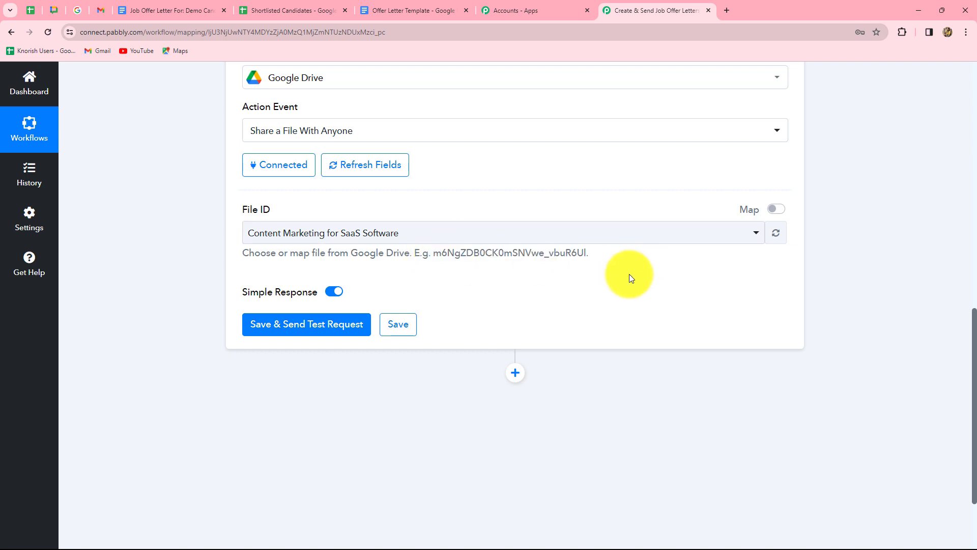
click(776, 209)
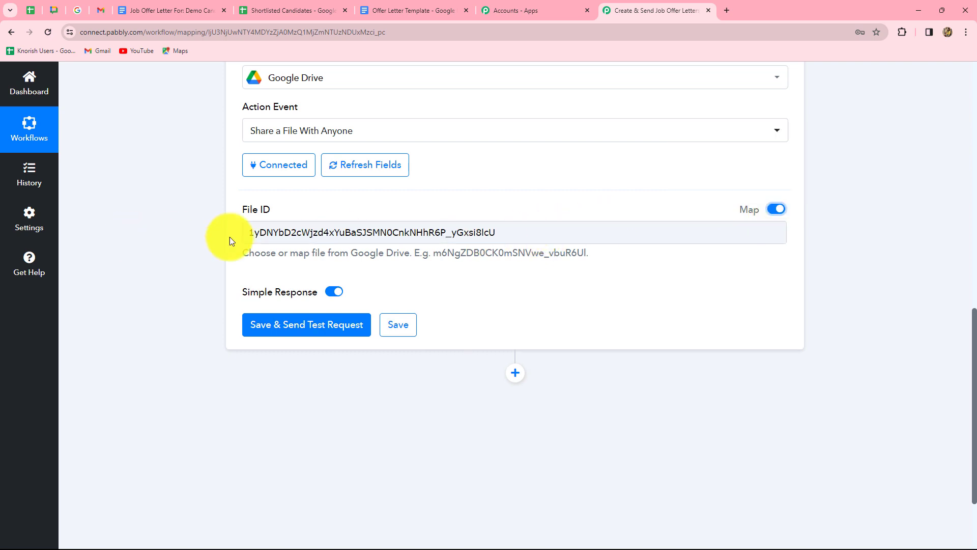
drag(504, 238, 188, 268)
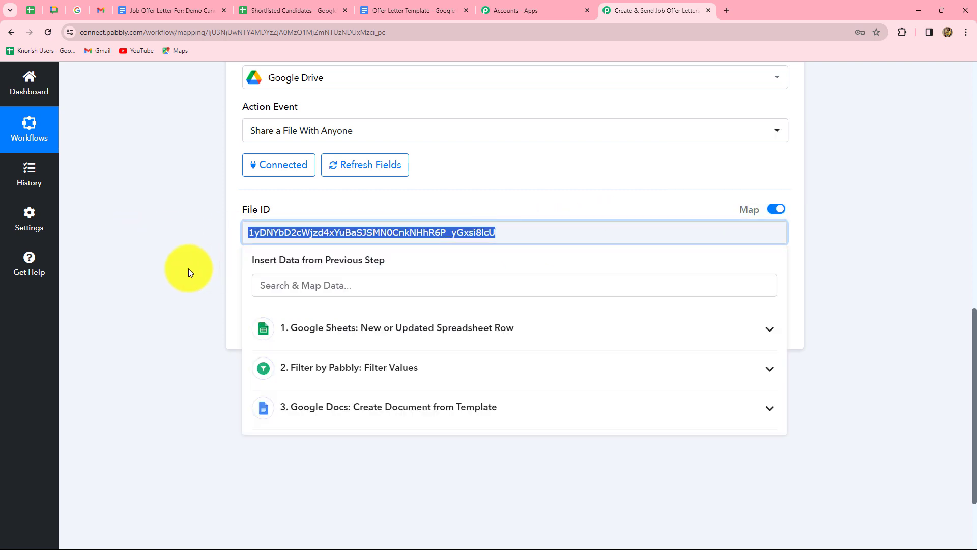
key(BackSpace)
click(349, 412)
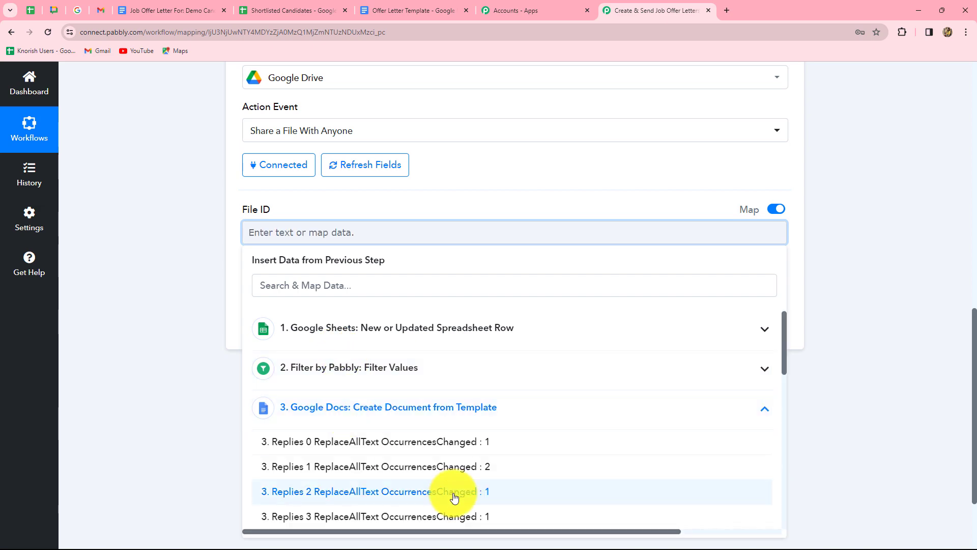
scroll(453, 493, down, 10)
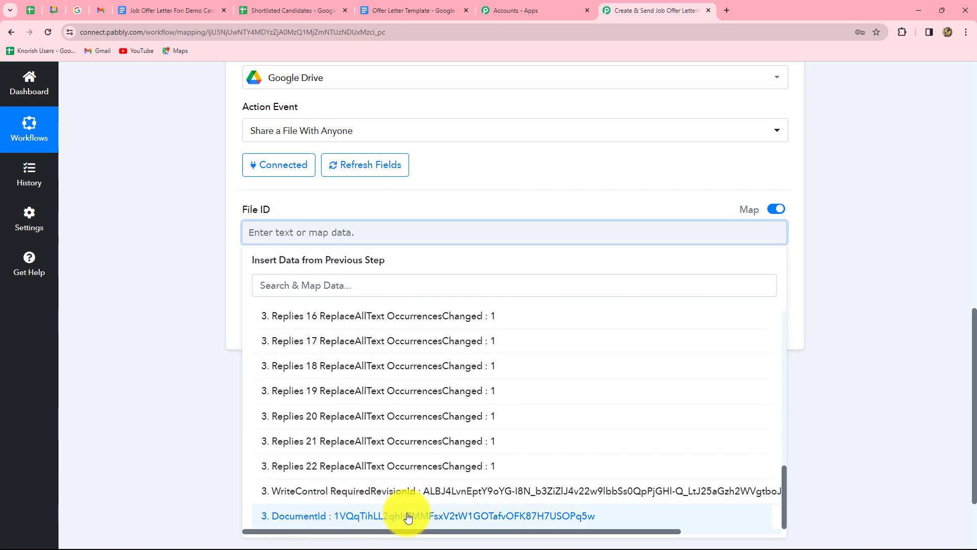
click(403, 515)
- Save and test the sharing step, checking the anyoneWithLink permission and PDF export link
click(835, 408)
click(412, 326)
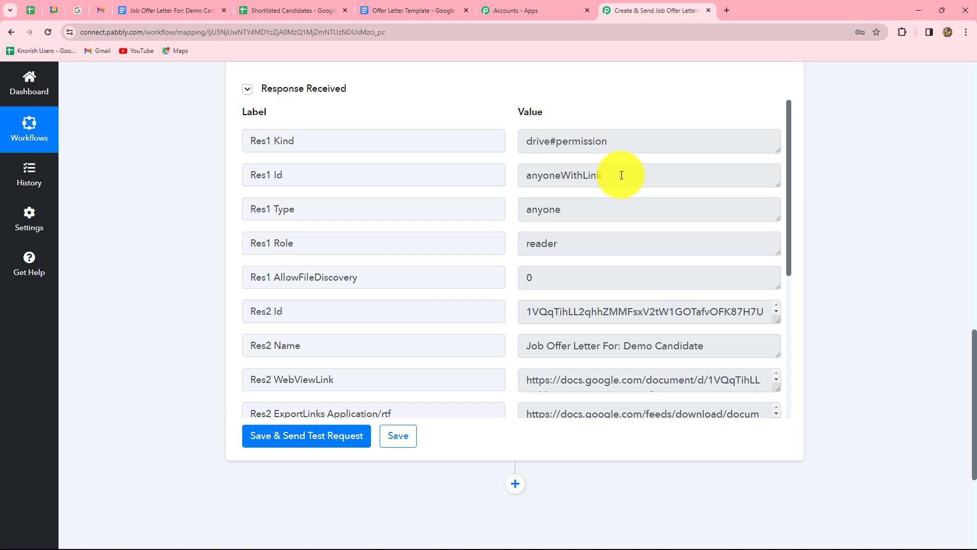
drag(621, 175, 509, 176)
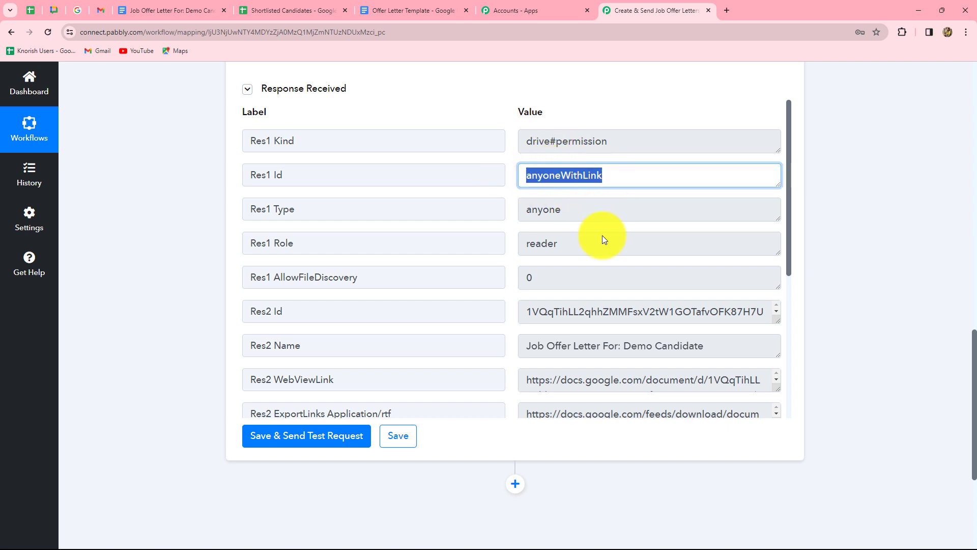
scroll(605, 285, down, 3)
click(621, 320)
scroll(559, 254, up, 1)
scroll(547, 229, up, 1)
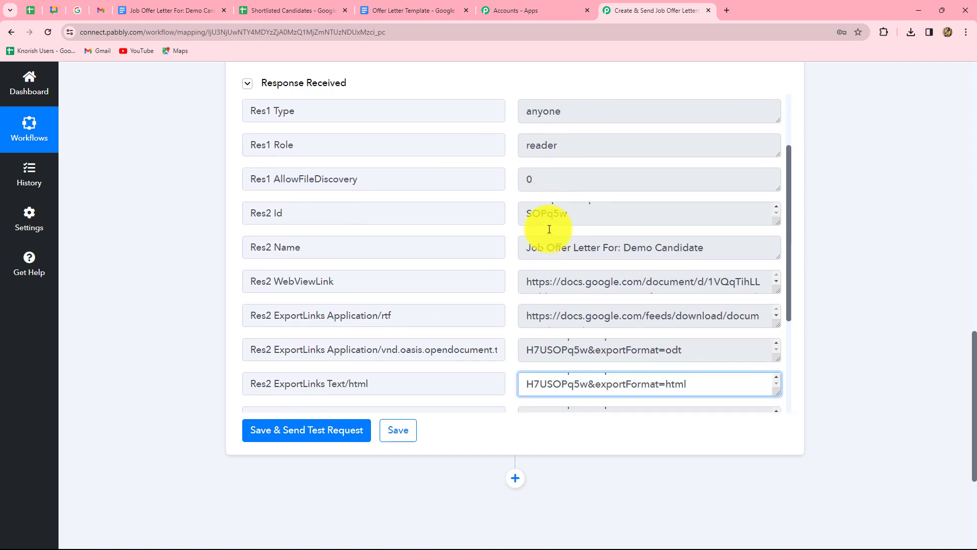
scroll(549, 229, down, 2)
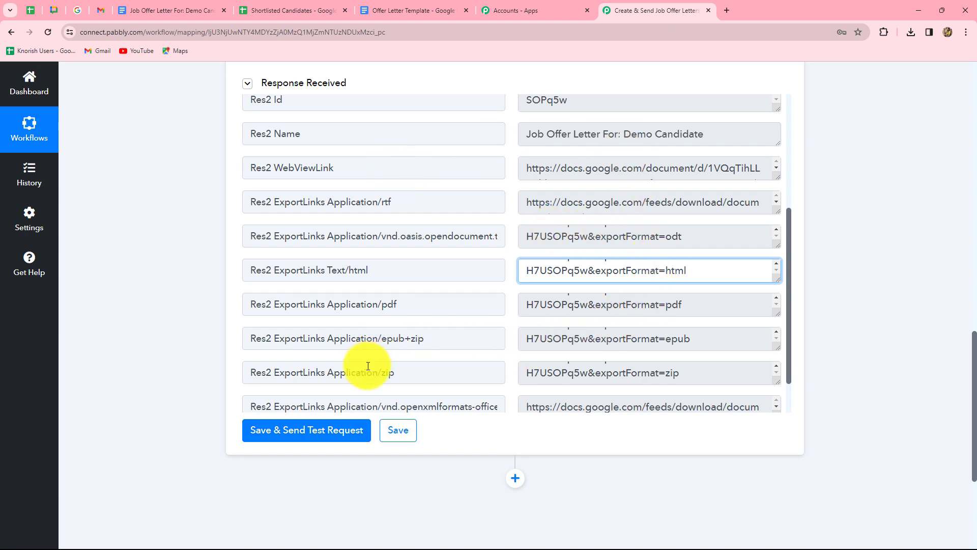
click(529, 304)
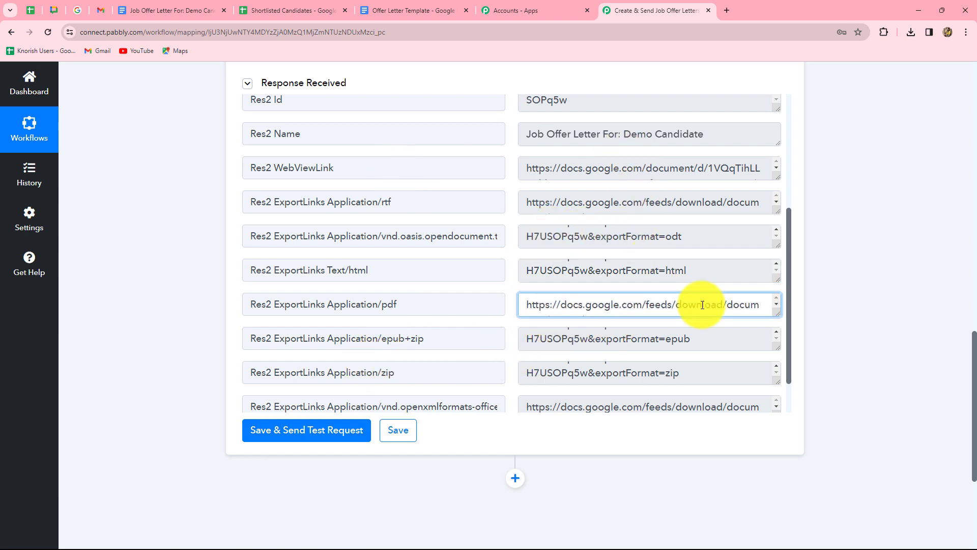
drag(538, 307, 676, 305)
click(729, 305)
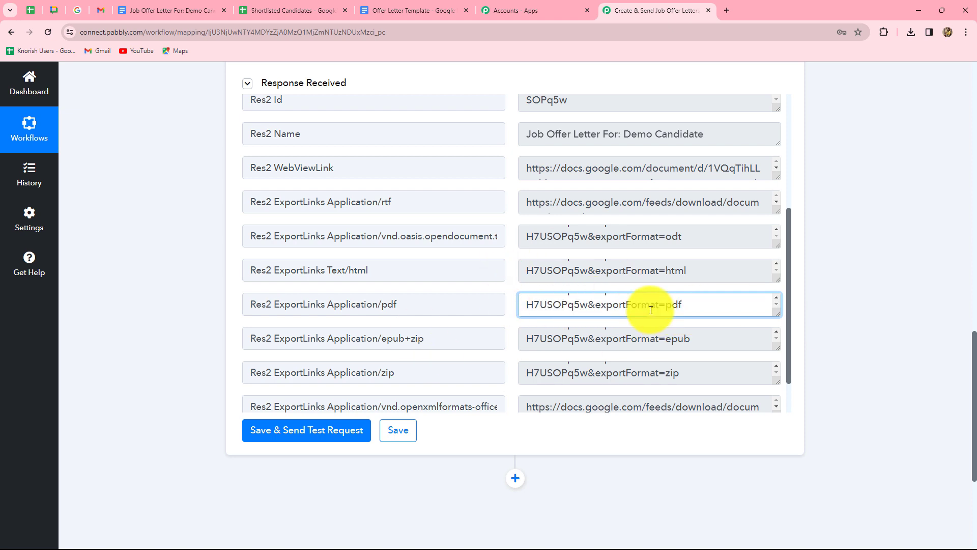
- Switch to the 'Human Resource Team - Chat' browser tab
click(54, 11)
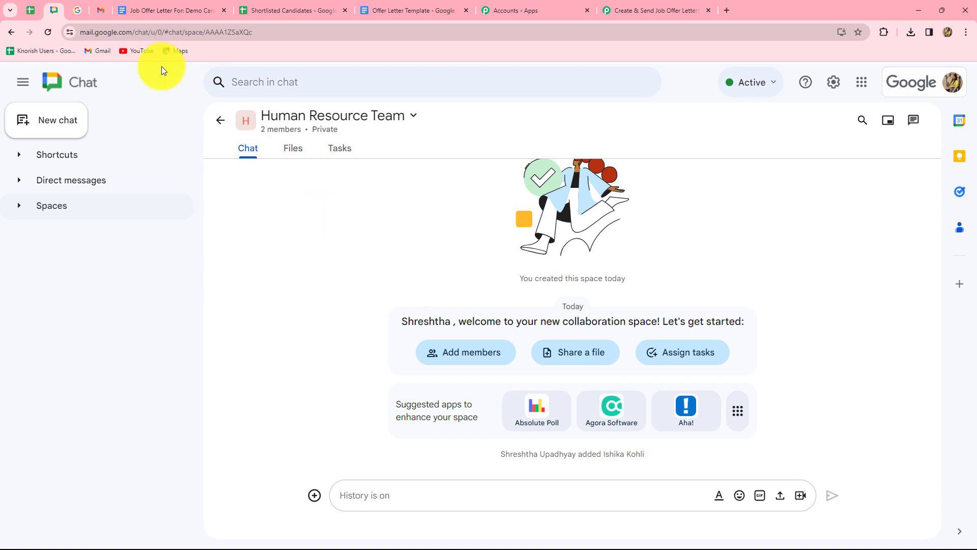
- Add a new step after the Drive step using the Google Chat Hangout app
click(639, 9)
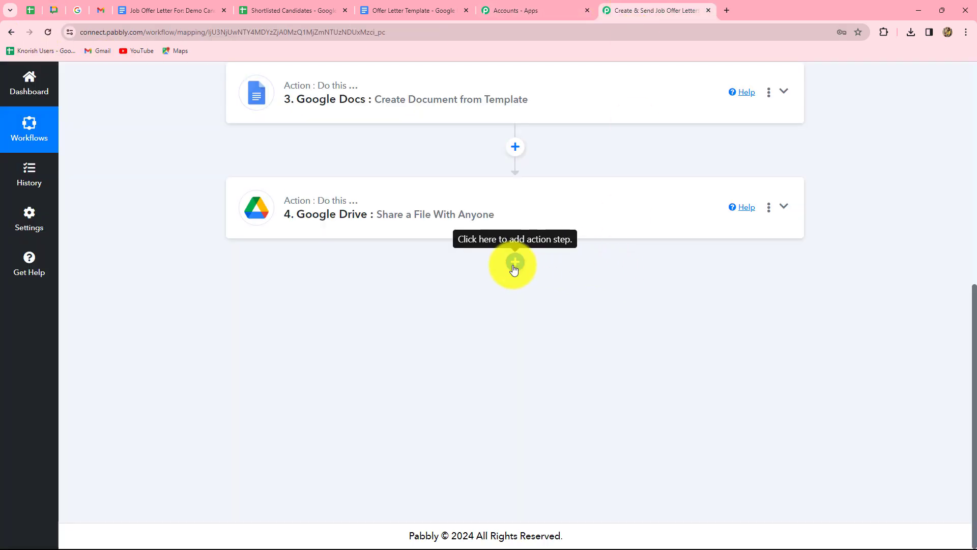
click(514, 263)
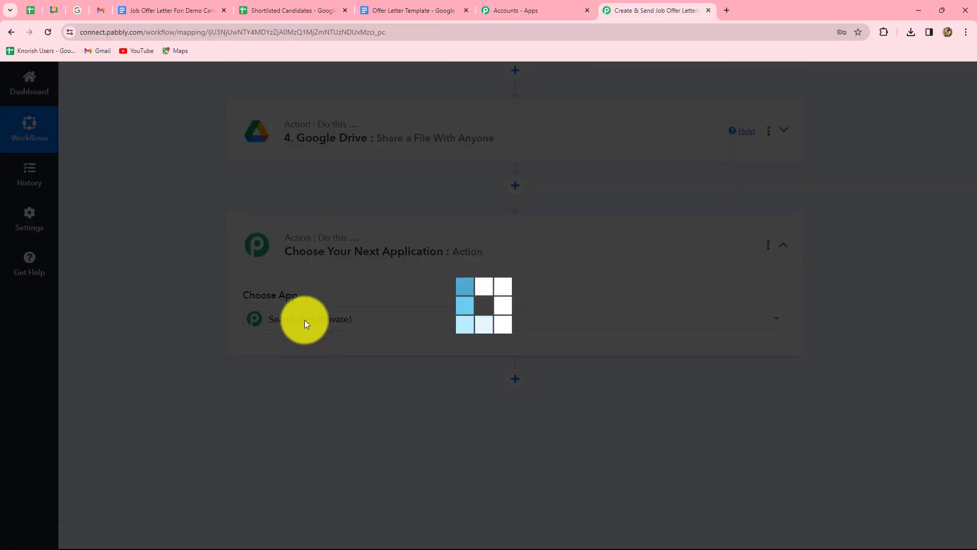
click(305, 319)
text(Google C)
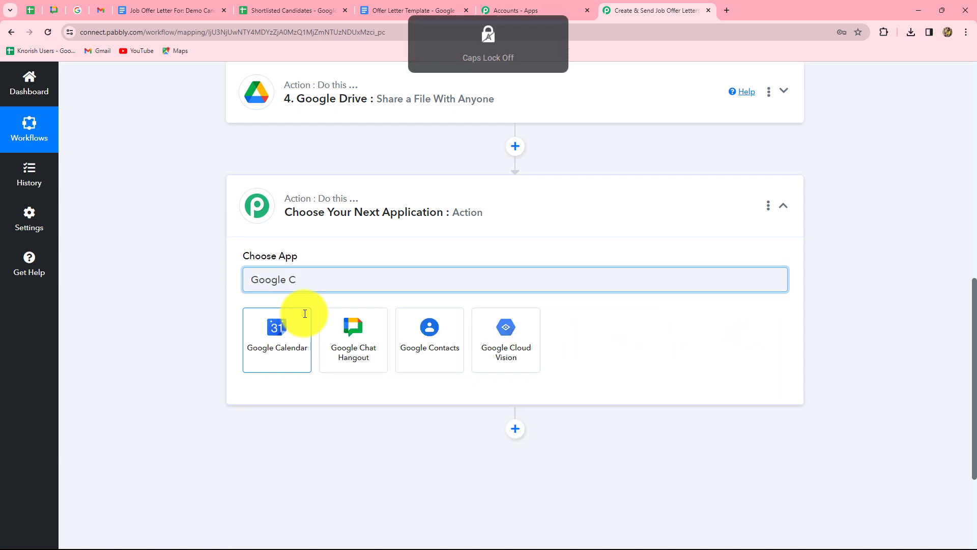
click(338, 333)
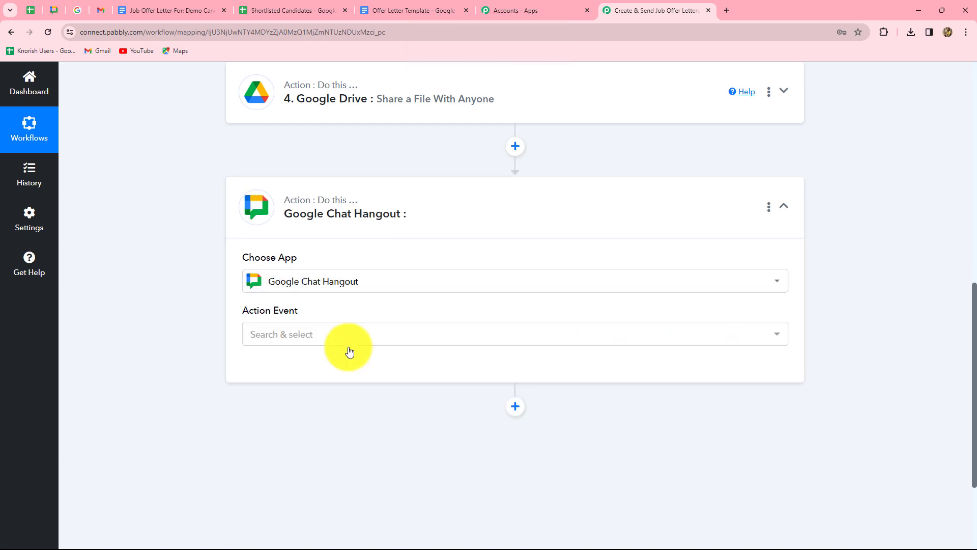
- Choose Create Message as the action event, connect it, and open the webhook URL help
click(331, 333)
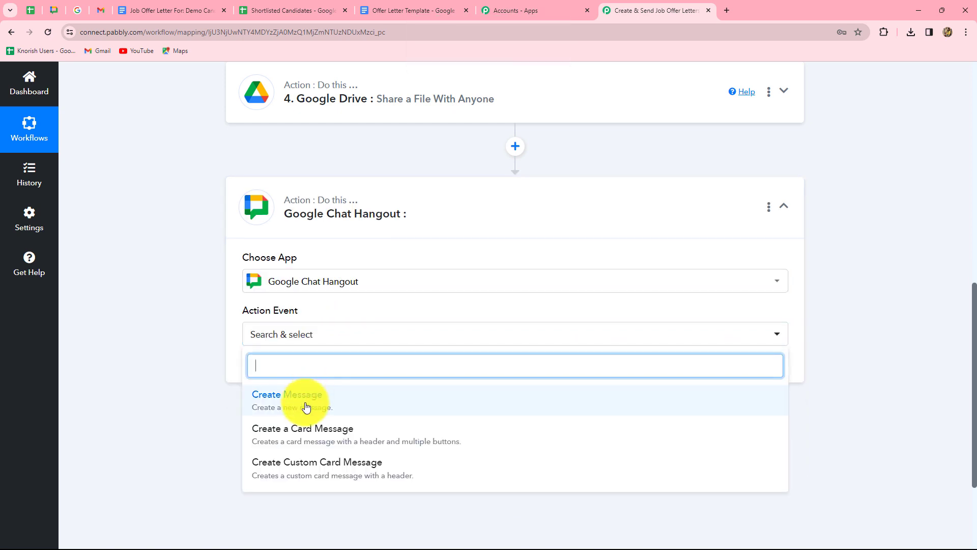
scroll(306, 407, down, 2)
click(290, 300)
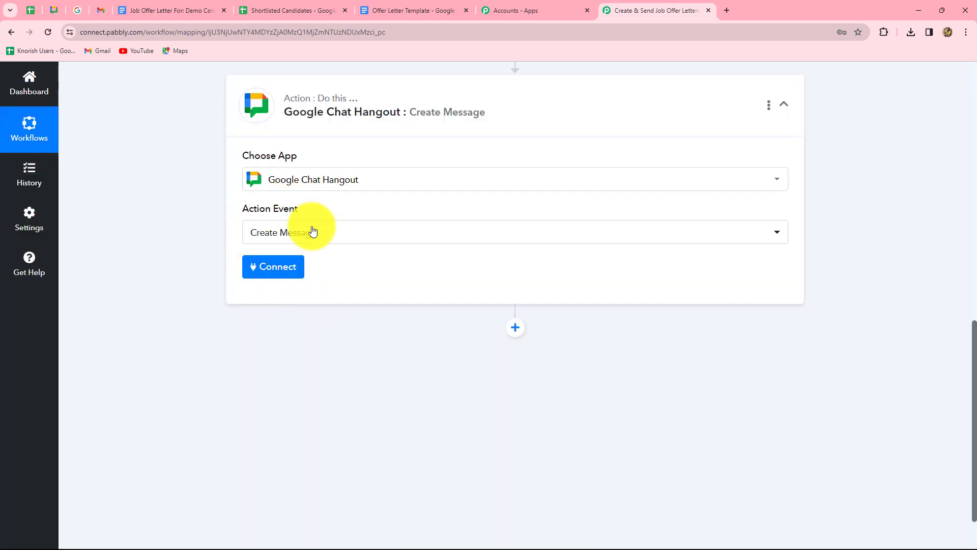
click(280, 266)
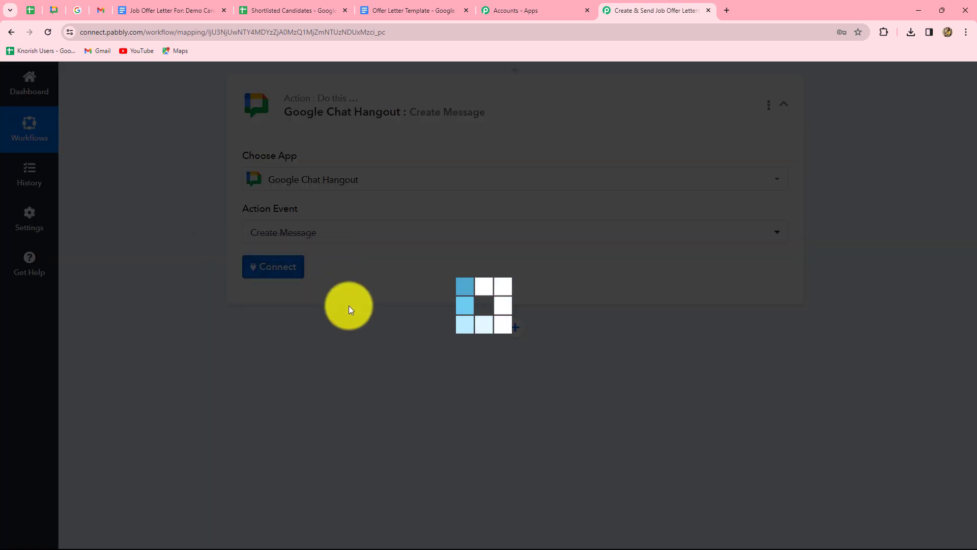
scroll(177, 352, down, 3)
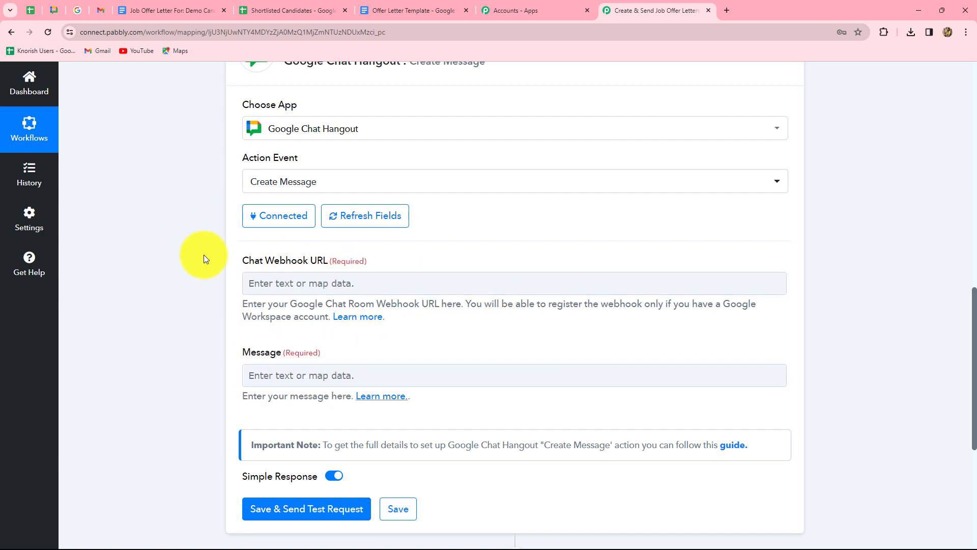
click(356, 320)
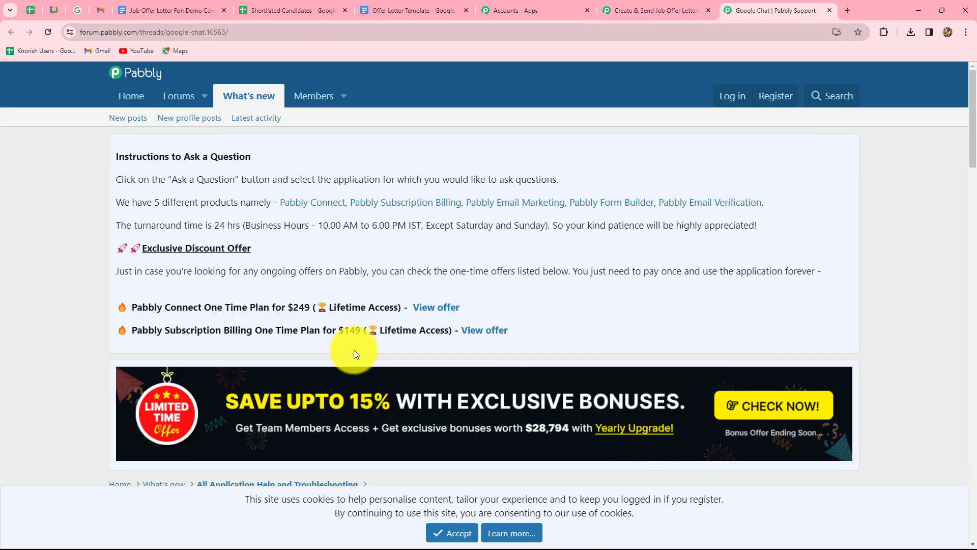
- Scroll the help thread to the incoming-webhook registration steps and select the sample Avatar URL
scroll(355, 354, down, 5)
scroll(355, 355, down, 3)
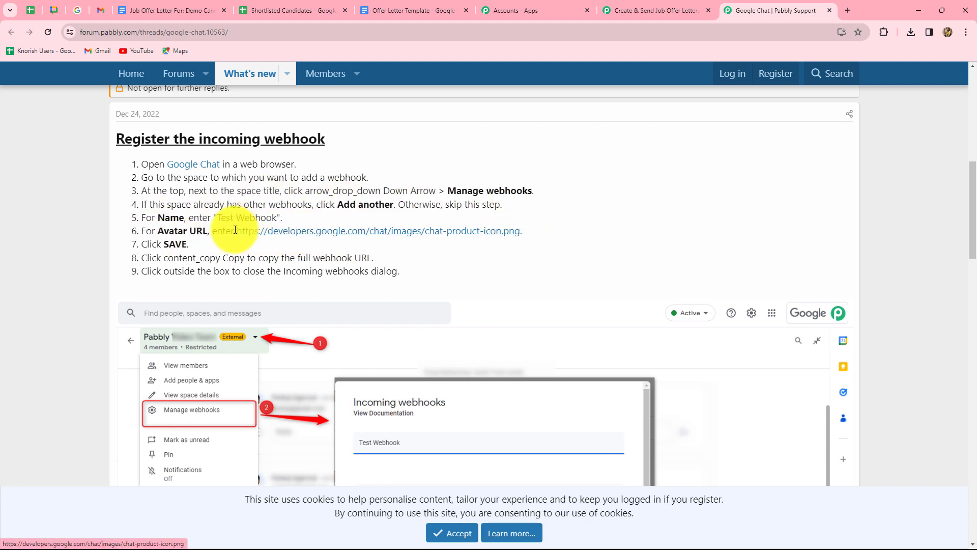
drag(235, 230, 522, 231)
key(ctrl+c)
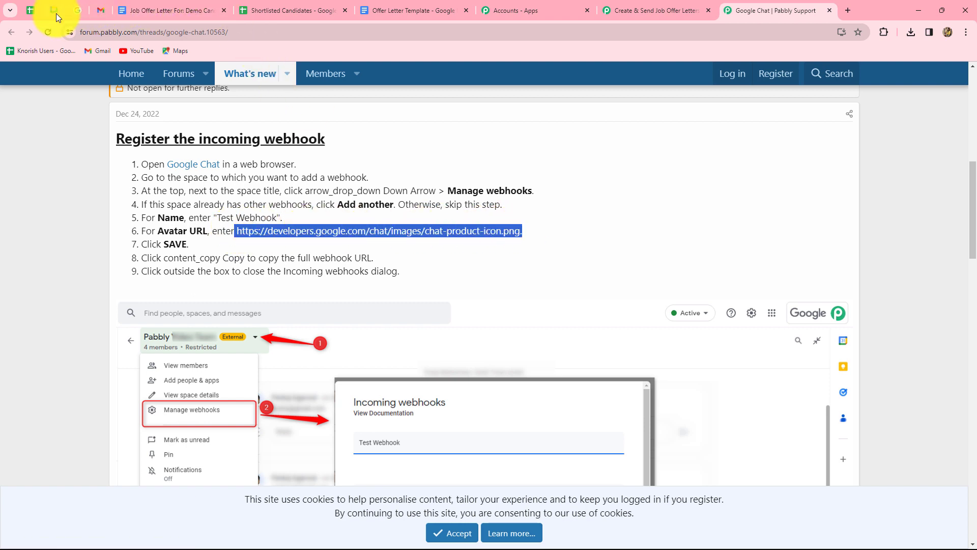
- Add a 'Job Offer Letter' incoming webhook with the sample avatar URL, then copy its link
click(56, 13)
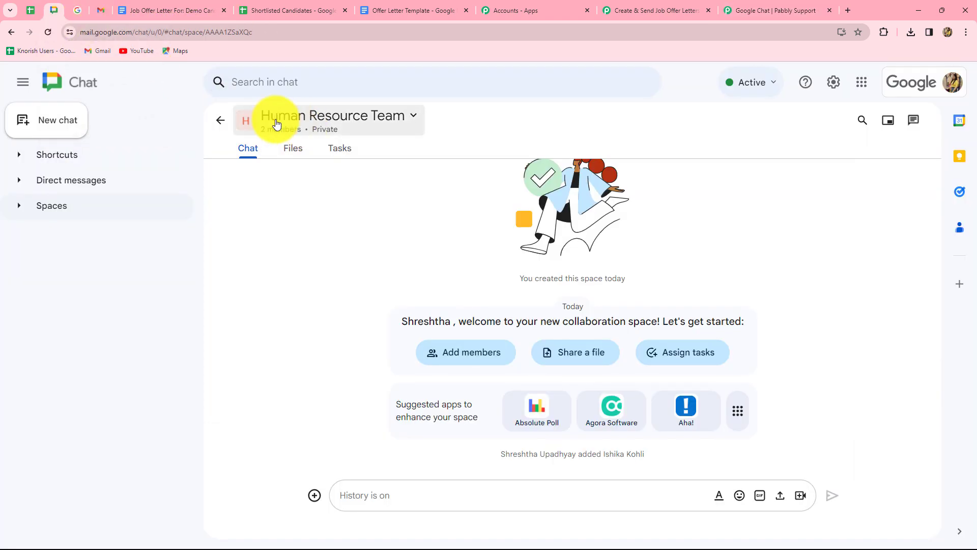
click(328, 124)
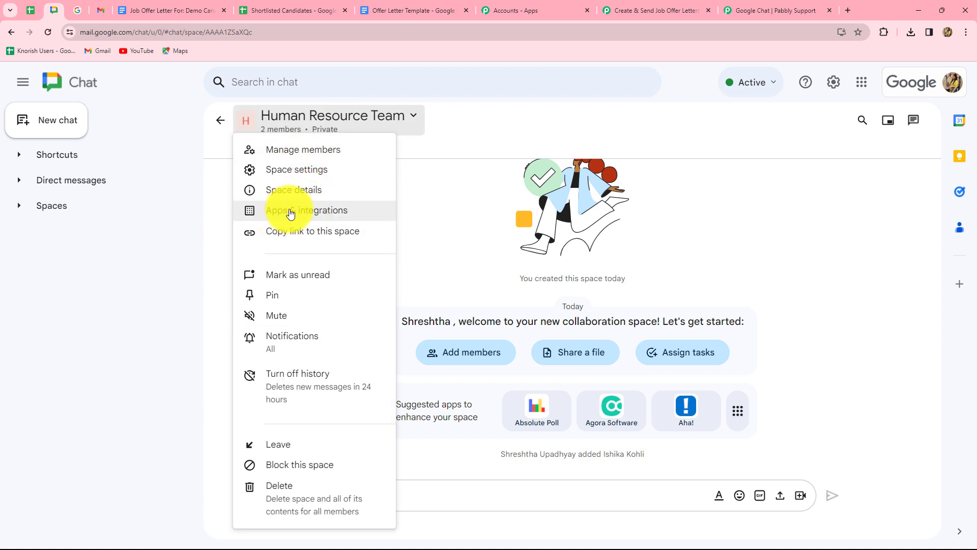
click(290, 214)
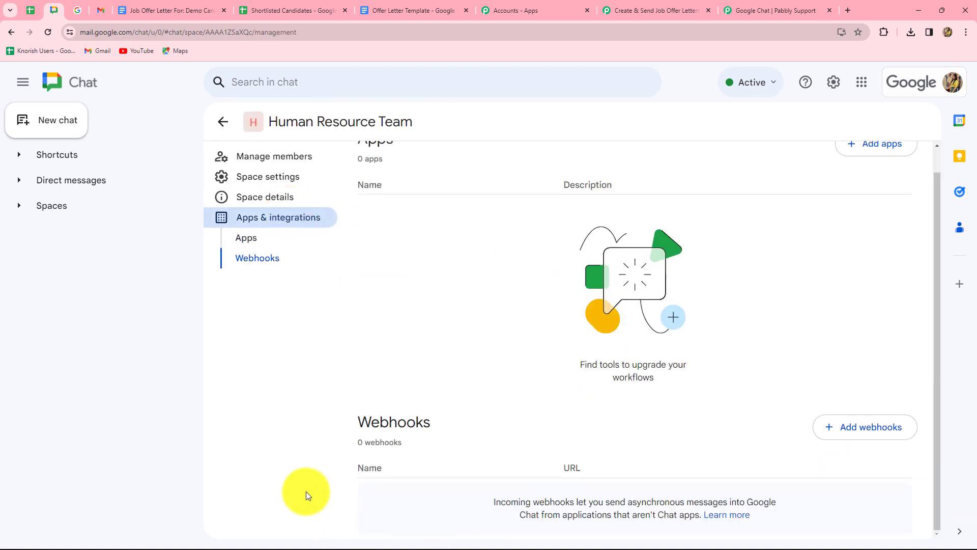
click(845, 430)
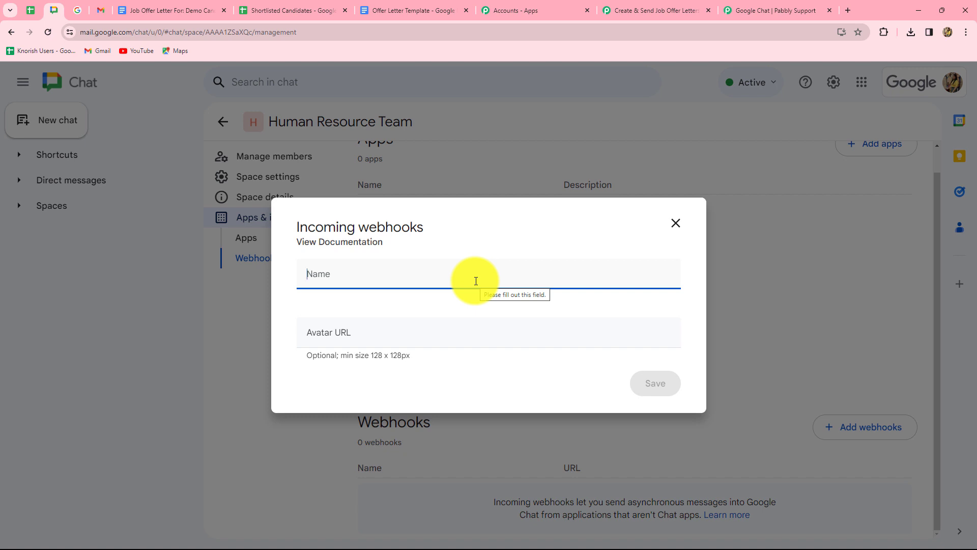
text(Job Offer Letter)
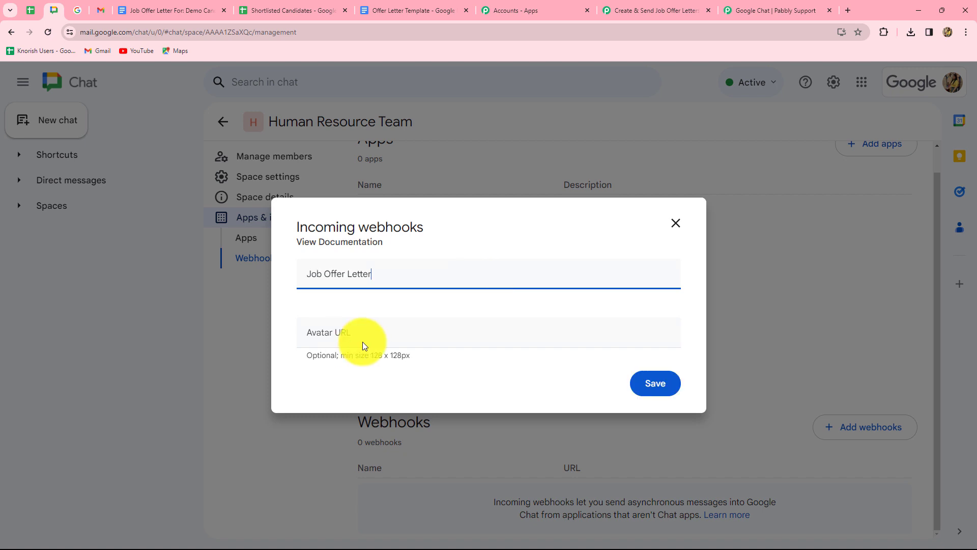
click(332, 338)
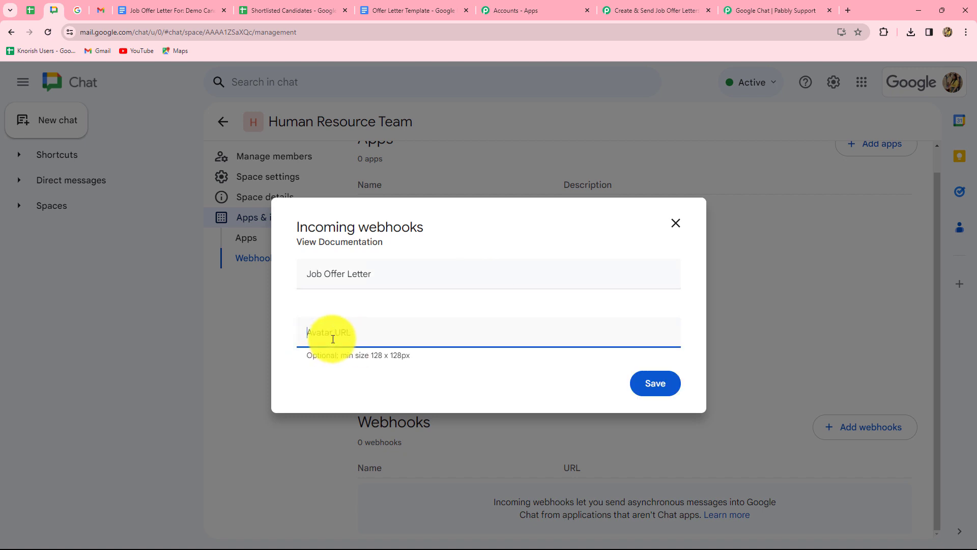
key(ctrl+v)
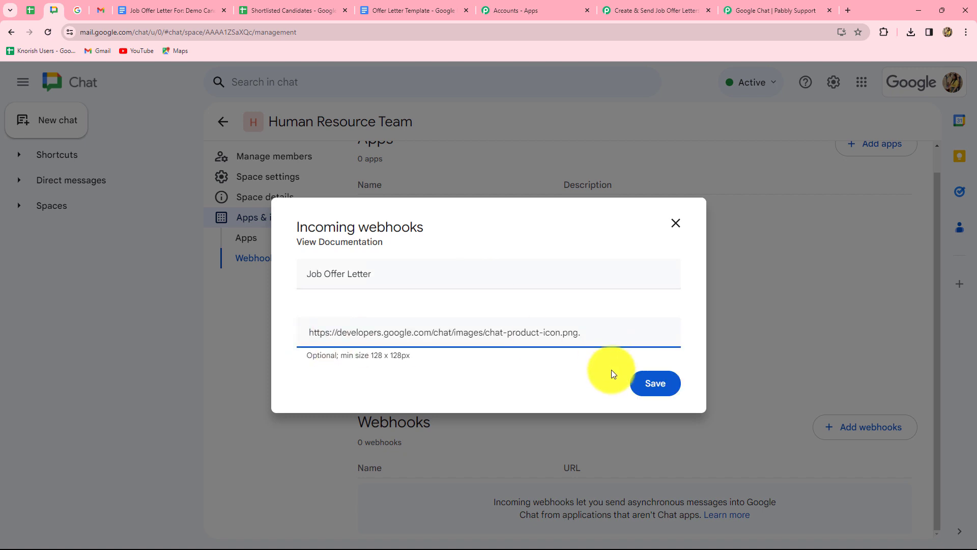
click(647, 385)
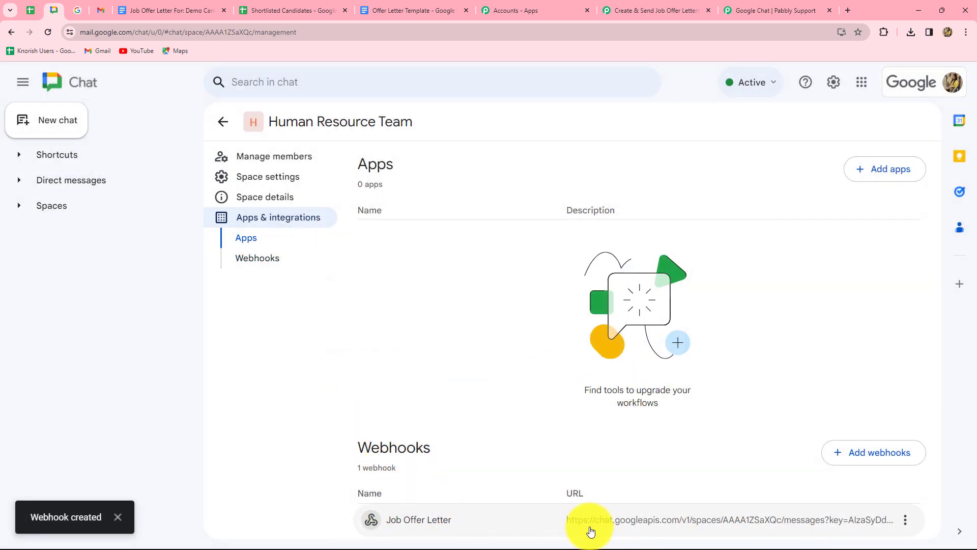
click(906, 520)
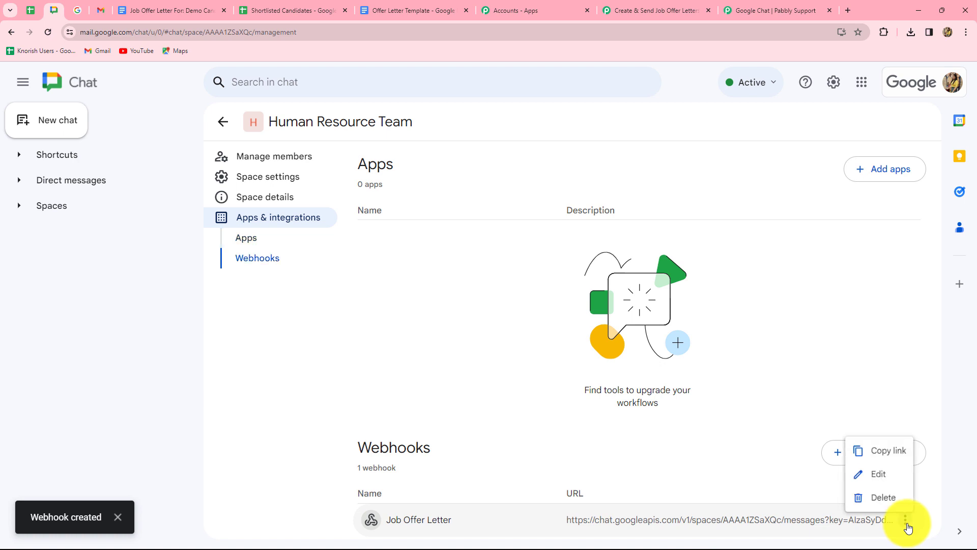
click(884, 452)
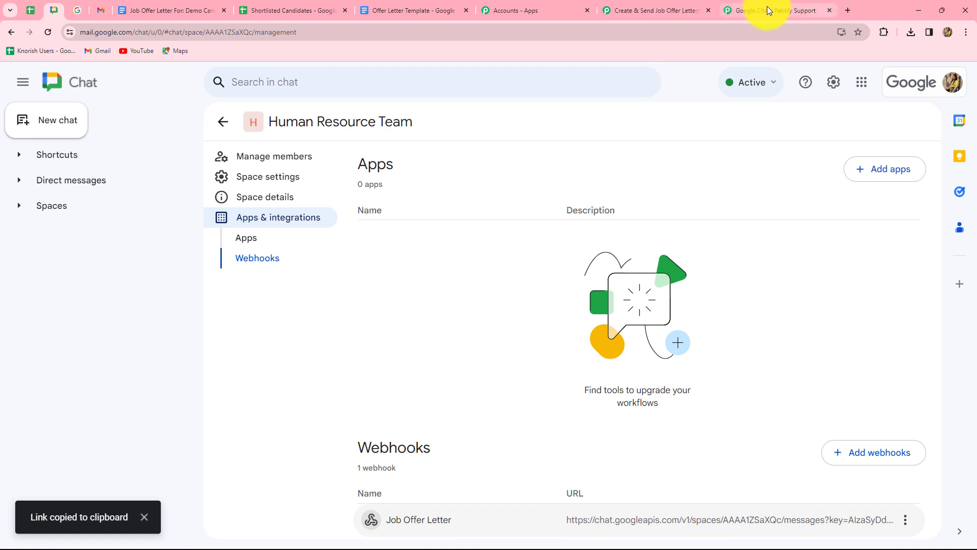
- Paste the copied webhook URL into the Chat Webhook URL field
click(646, 9)
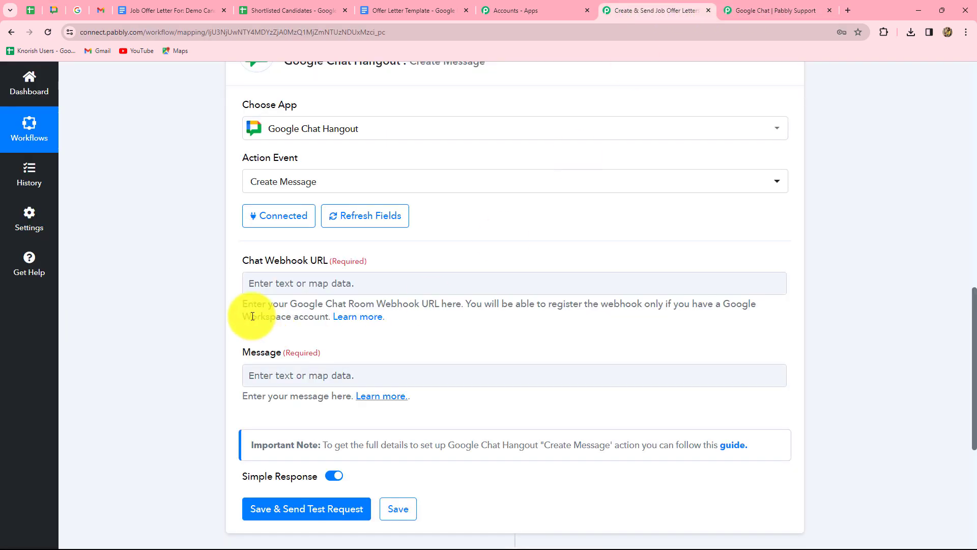
click(312, 283)
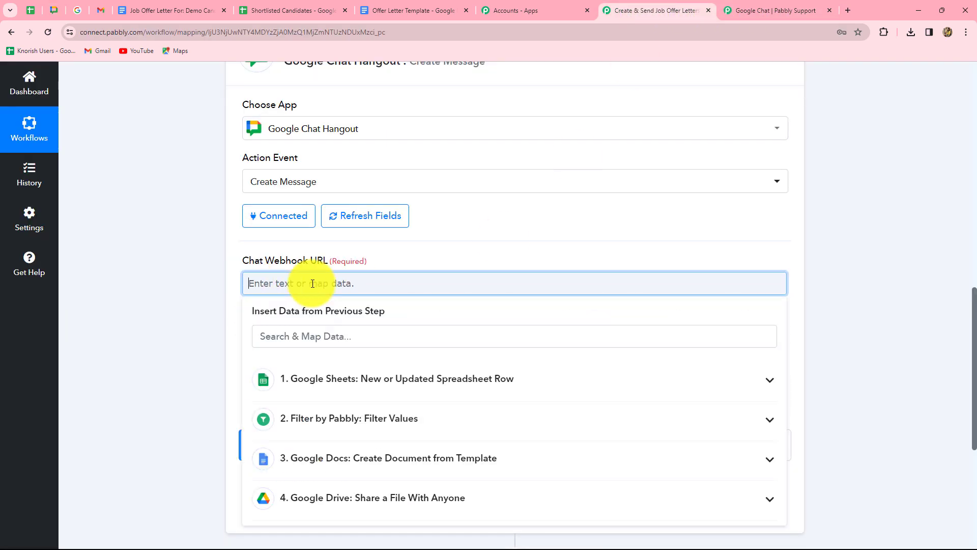
key(ctrl+v)
click(179, 316)
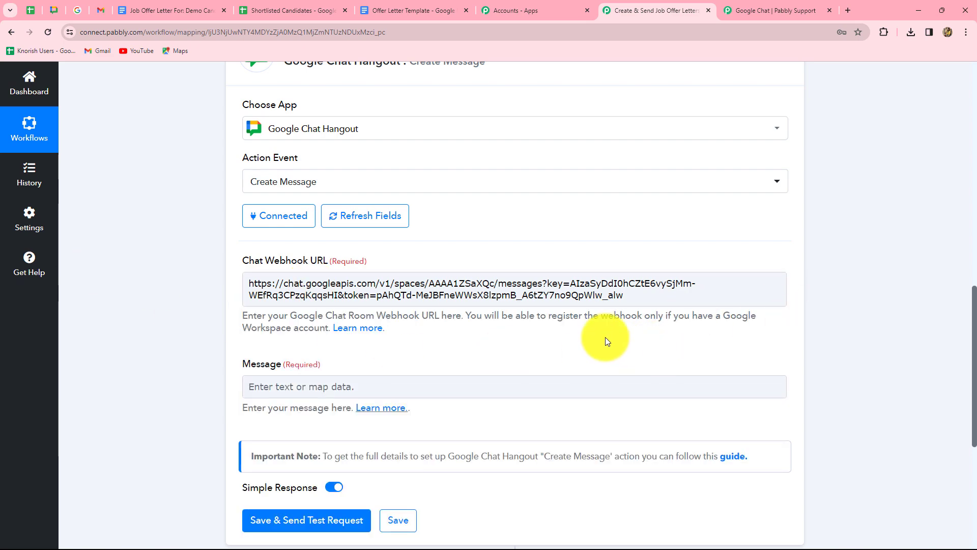
scroll(606, 337, down, 4)
- Start the message with 'Hello Team,' and 'PFA the Job Offer Letter for the candidate:'
click(302, 183)
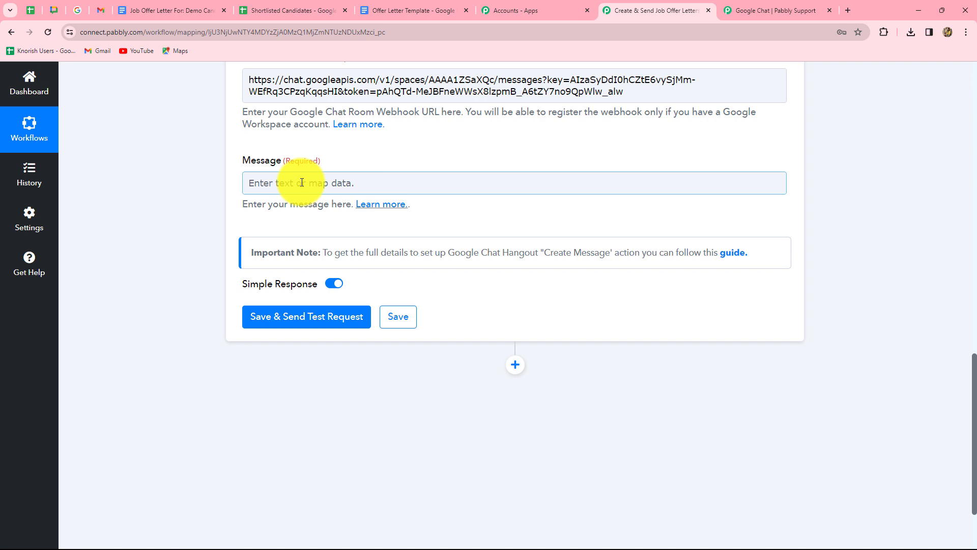
click(302, 182)
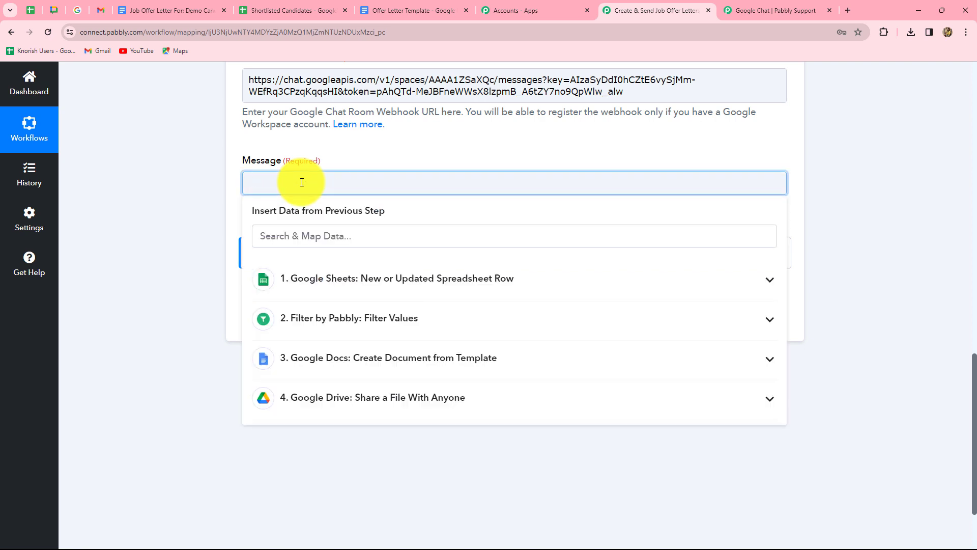
text(h)
key(BackSpace)
text(Hello Team,)
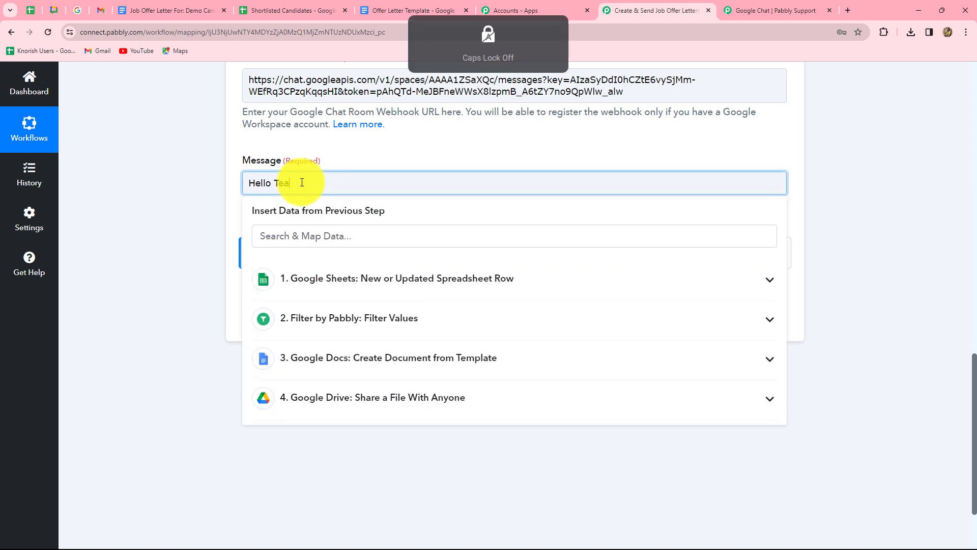
key(Return)
key(Return)
text(PFA the Job Offer Letter for the candidate:)
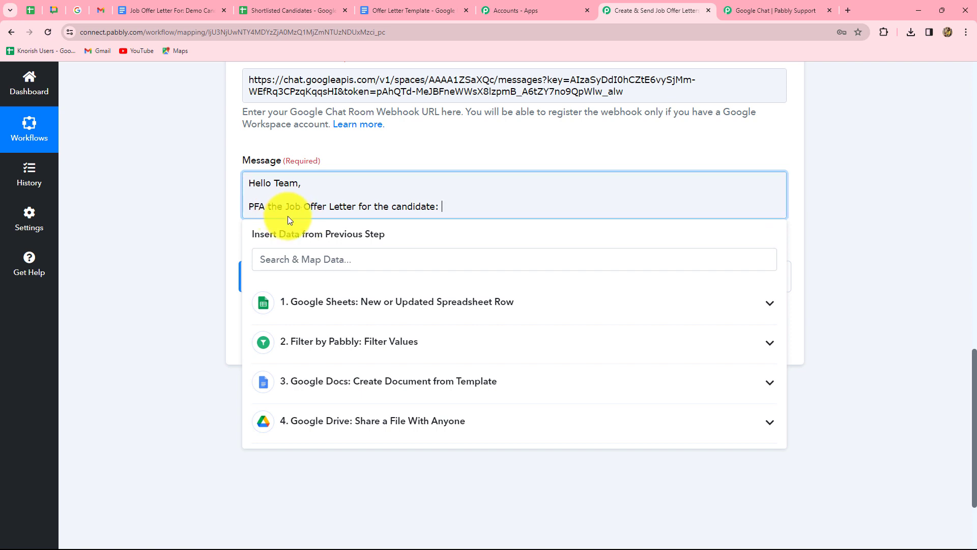
- Insert the Candidate Name chip, 'for the designation', and the Candidate Designation chip
click(374, 305)
scroll(386, 401, down, 5)
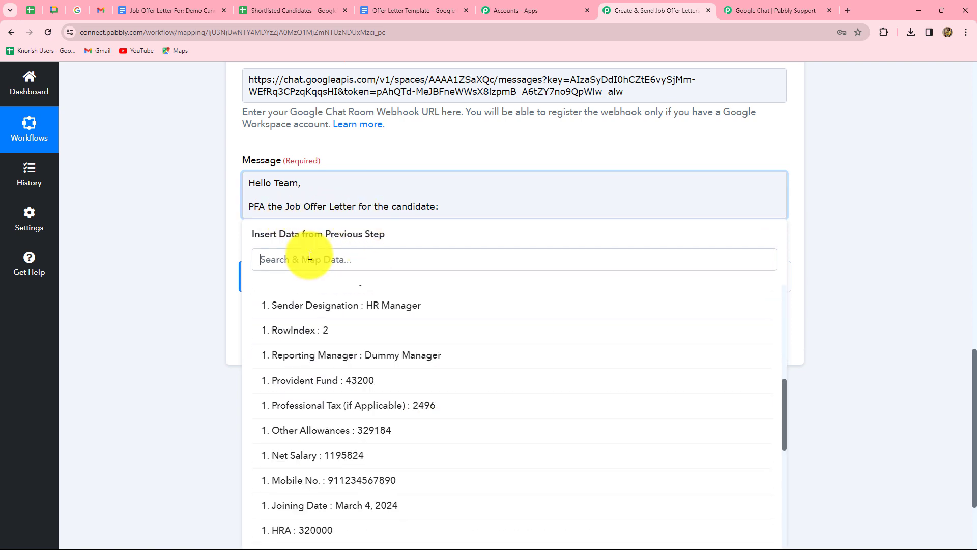
click(309, 256)
text(name)
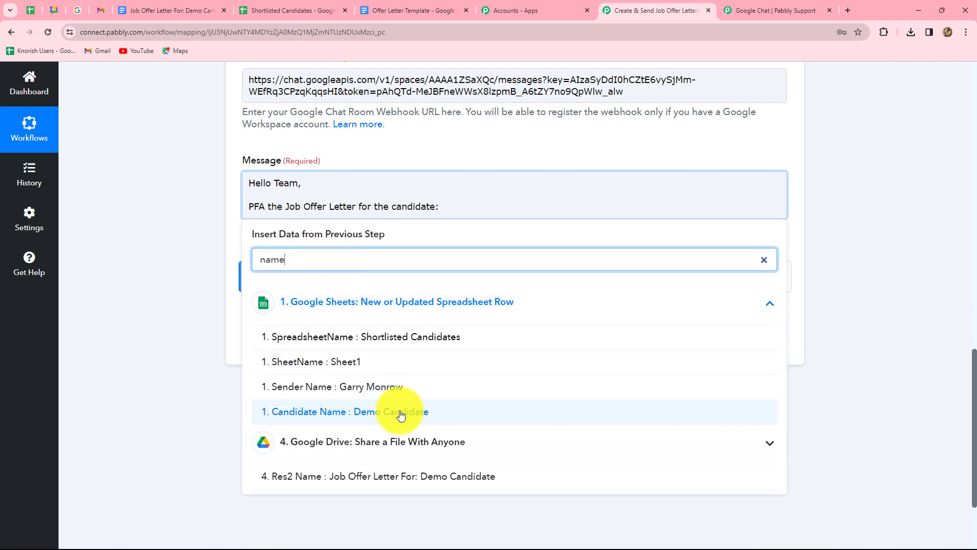
click(411, 403)
text(for the designation:)
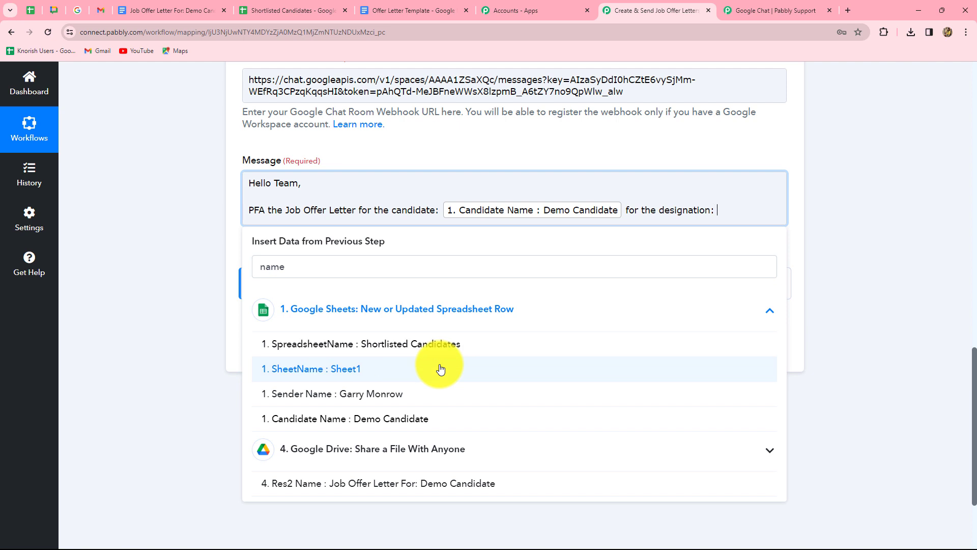
double_click(251, 267)
text(desig)
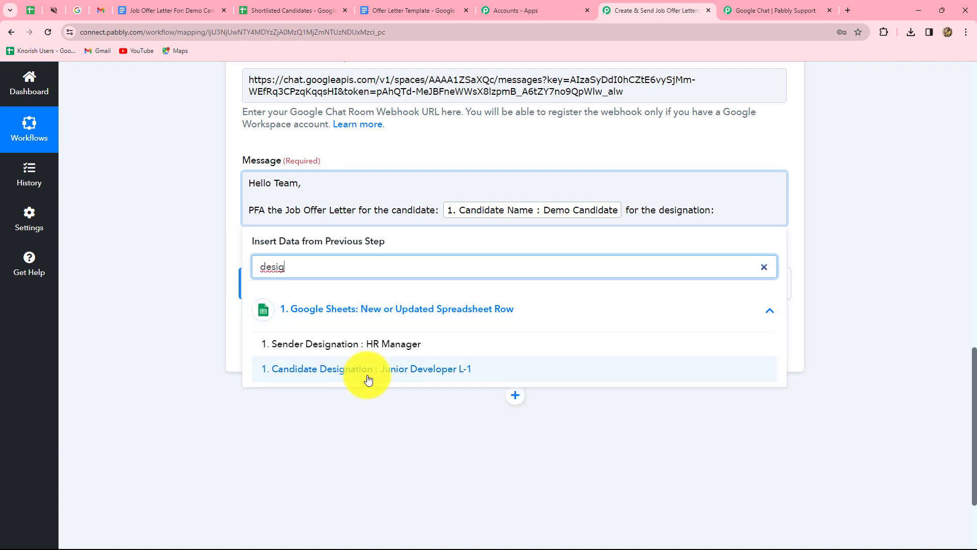
click(367, 372)
click(483, 234)
text(.)
- Add the 'Link Of Job Offer Letter:' line with the Drive step's PDF export link
key(Return)
key(Return)
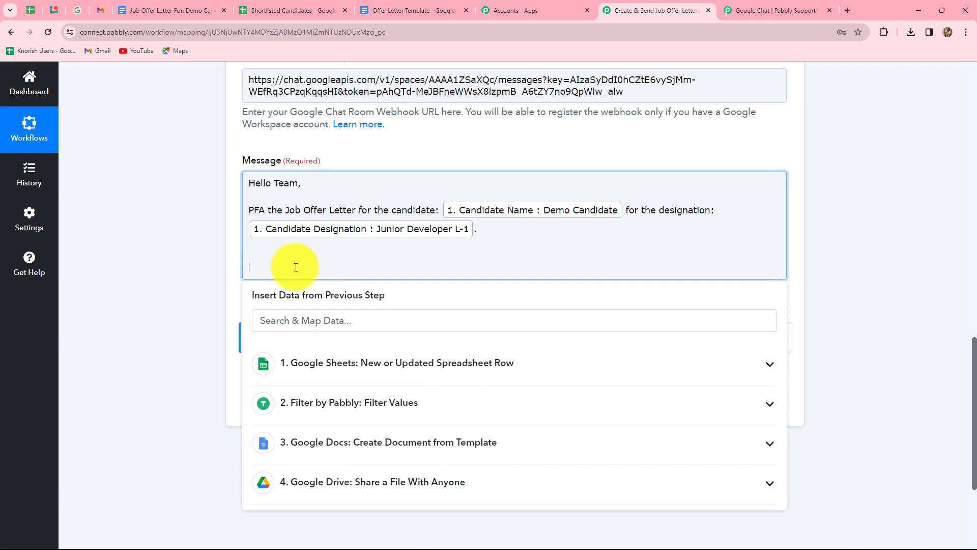
key(ctrl+v)
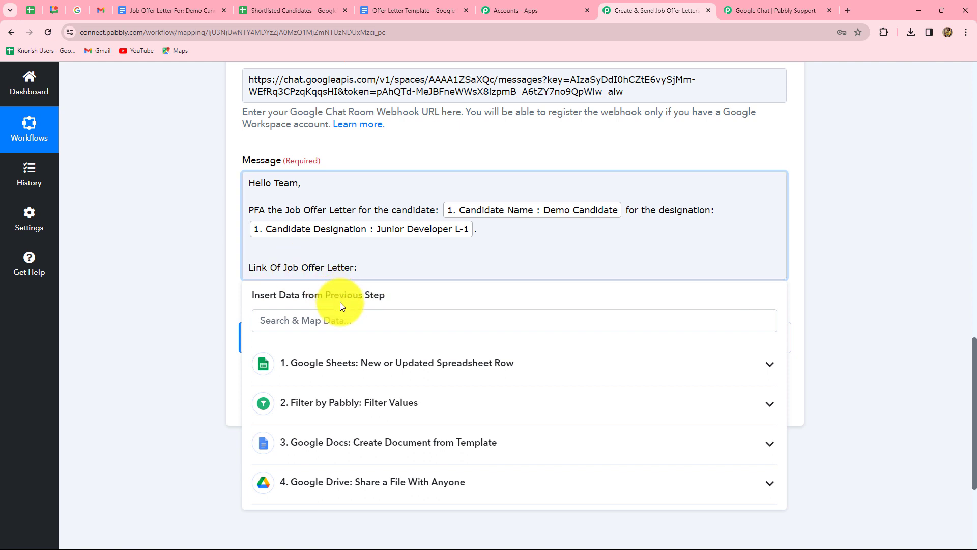
scroll(340, 301, down, 4)
click(343, 301)
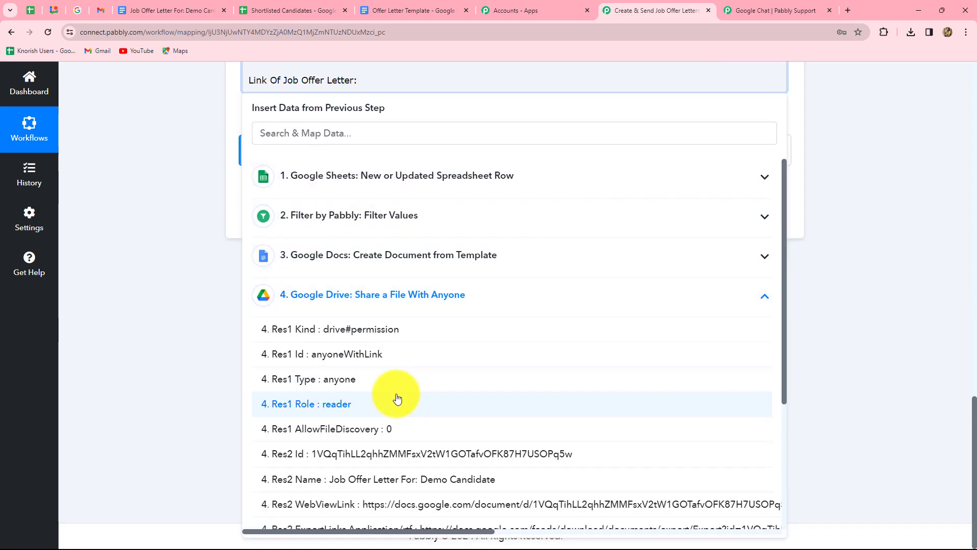
scroll(399, 394, down, 4)
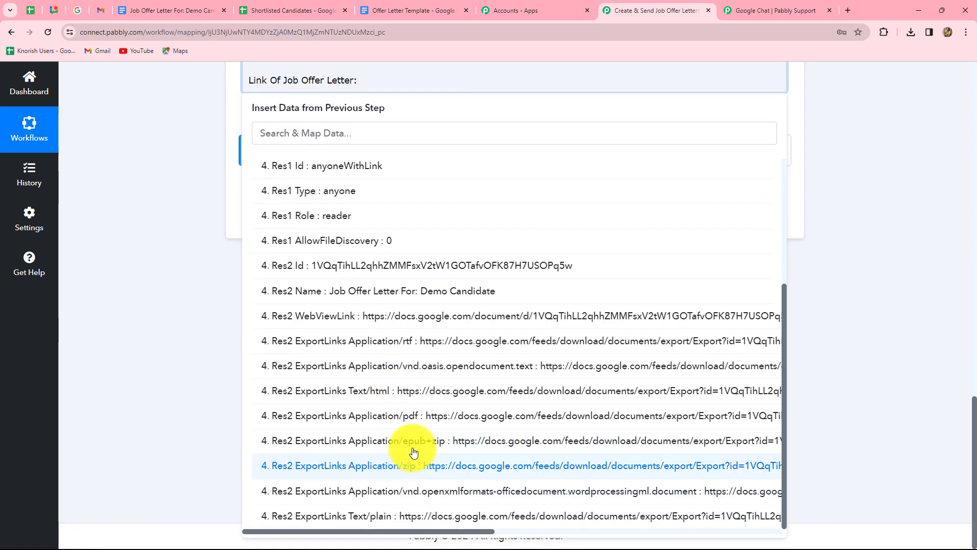
click(499, 428)
click(813, 368)
- End the message with a 'Regards.' sign-off
scroll(783, 214, up, 2)
click(783, 214)
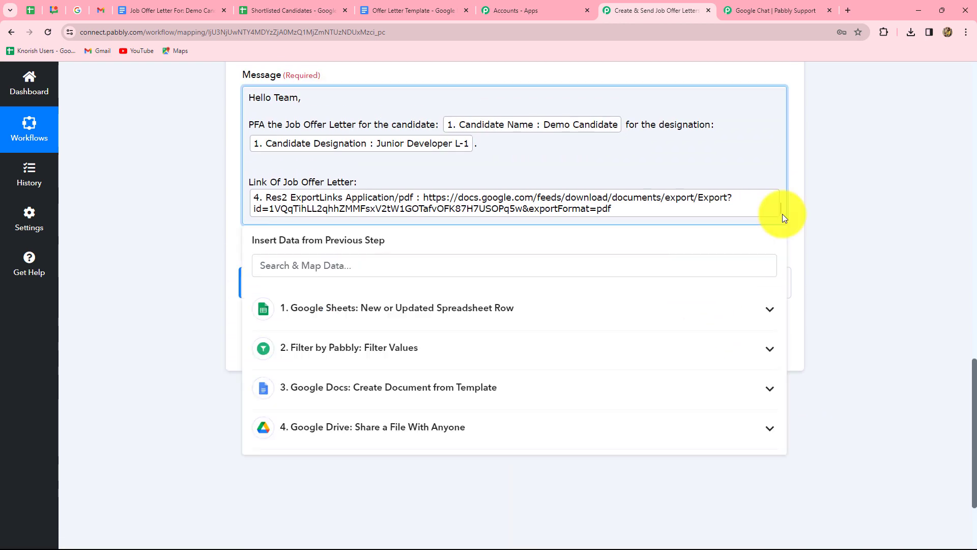
key(Caps_Lock)
text(Regards.)
click(815, 224)
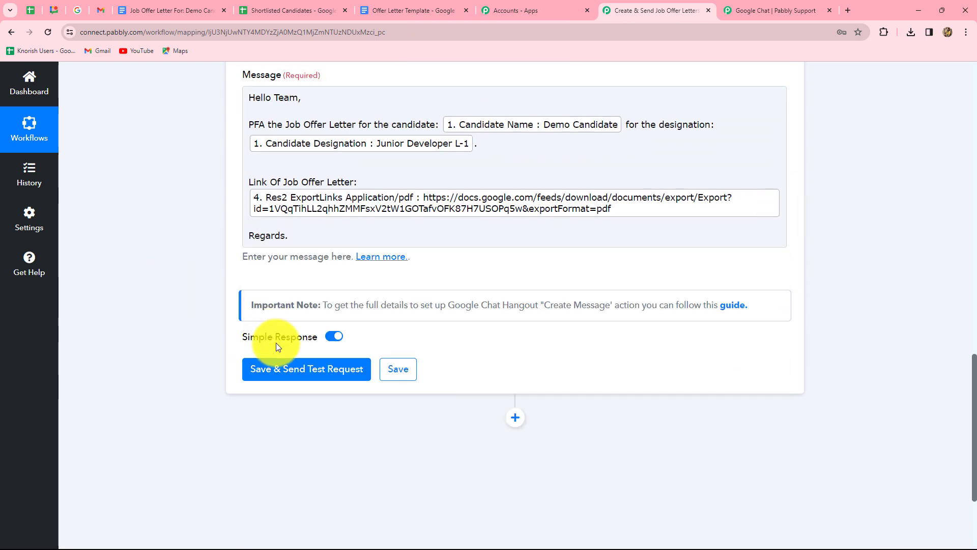
- Save and test the Google Chat step, confirming the bot's 'Hello Team' message response
click(295, 371)
scroll(454, 393, down, 3)
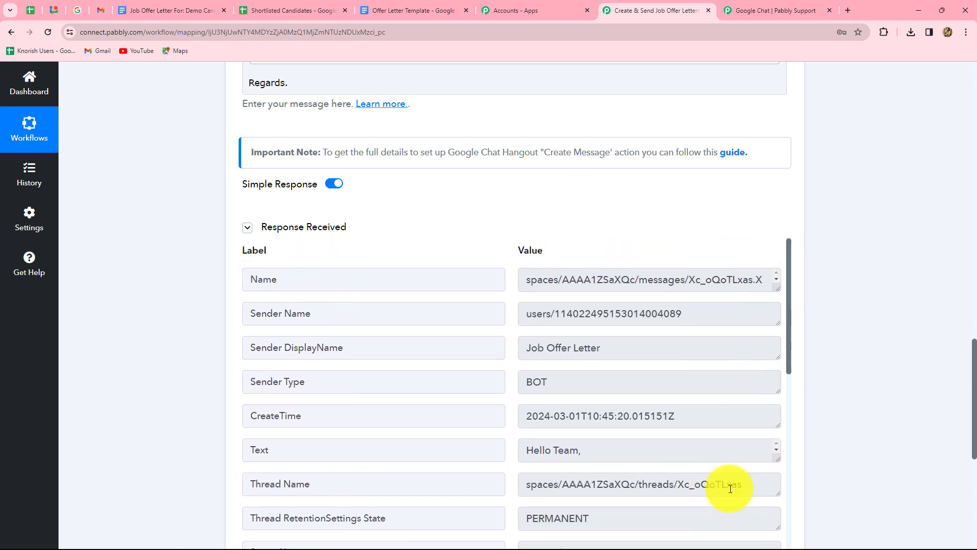
click(53, 12)
- Check the bot's offer-letter message for Demo Candidate, then return to the Shortlisted Candidates sheet
click(11, 32)
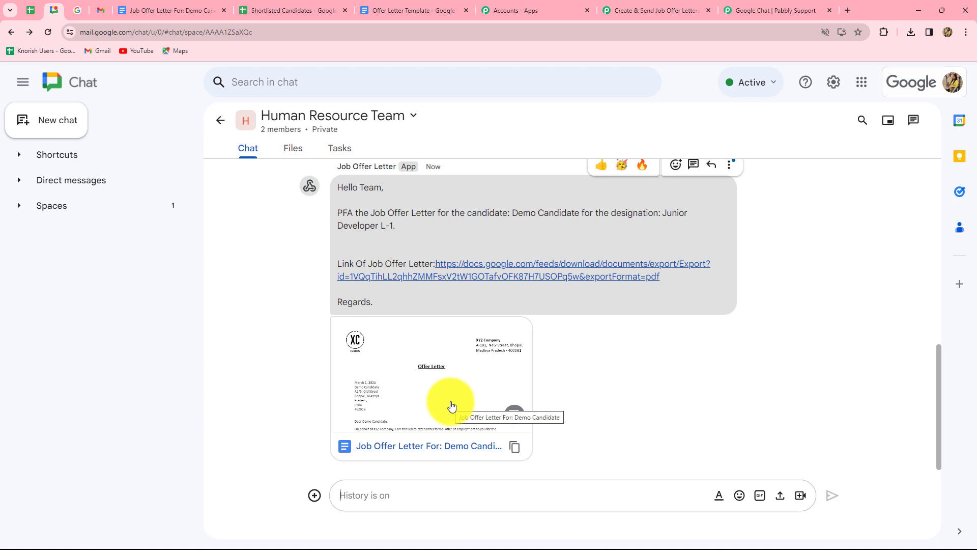
key(ctrl+6)
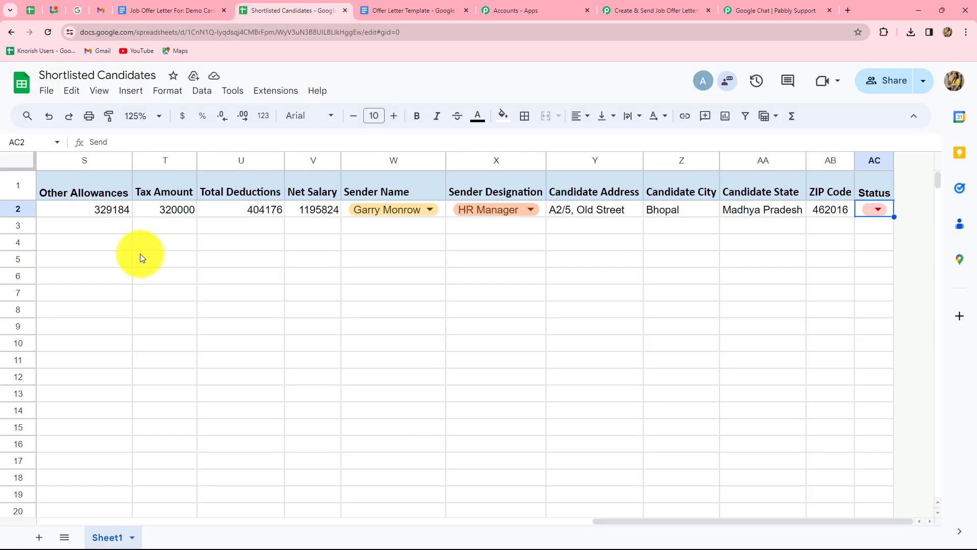
- Return to the Shortlisted Candidates sheet and start row 3 by pasting the date into A3
drag(601, 524, 18, 539)
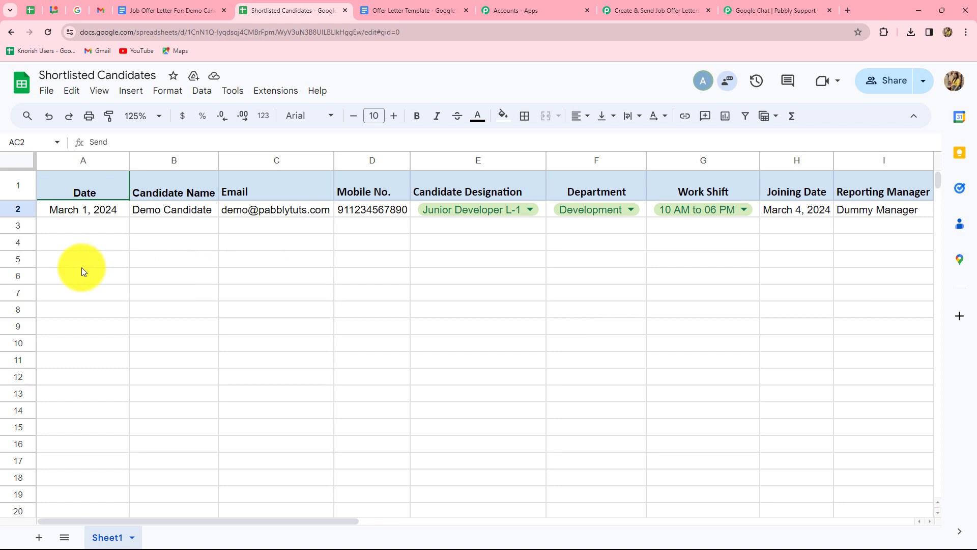
click(53, 11)
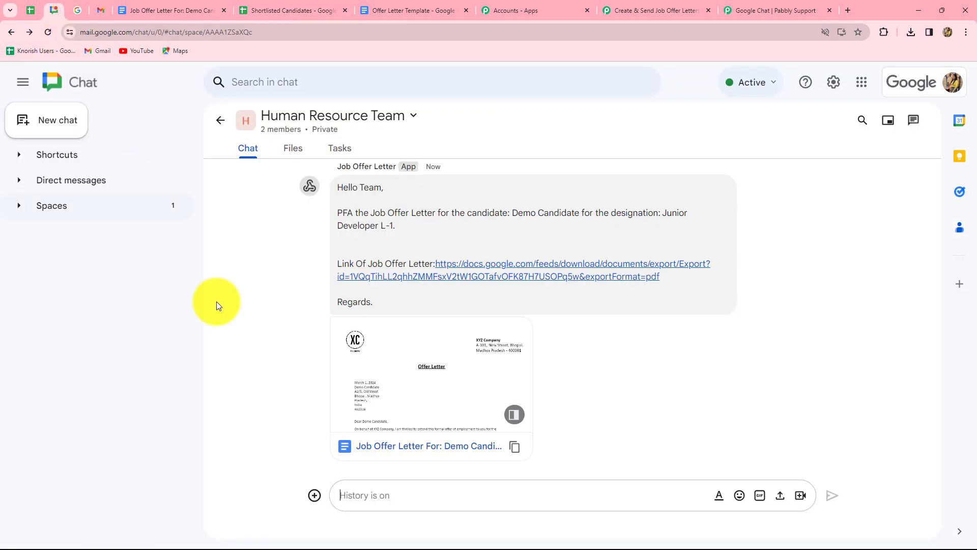
click(241, 11)
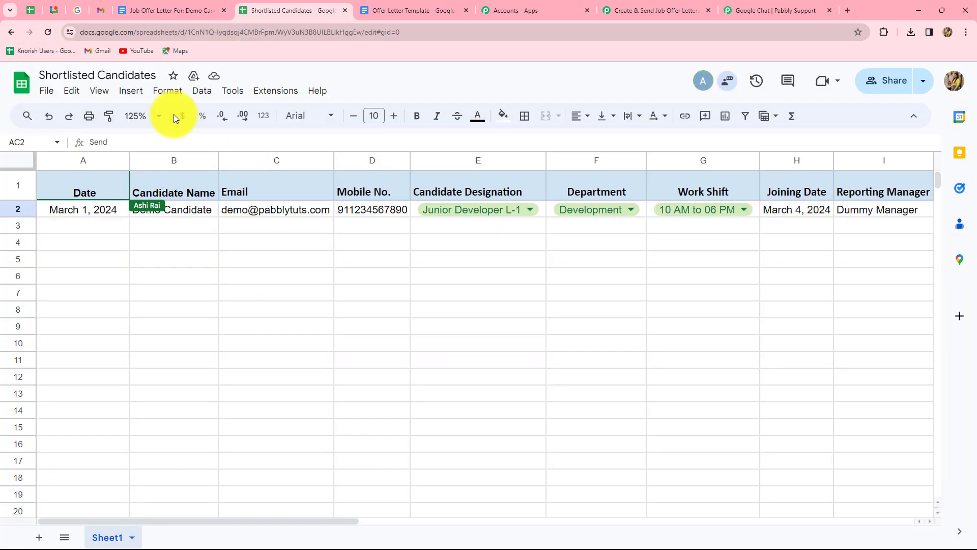
click(81, 224)
key(ctrl+v)
- Enter the new candidate's name, e-mail and mobile number in row 3
click(176, 212)
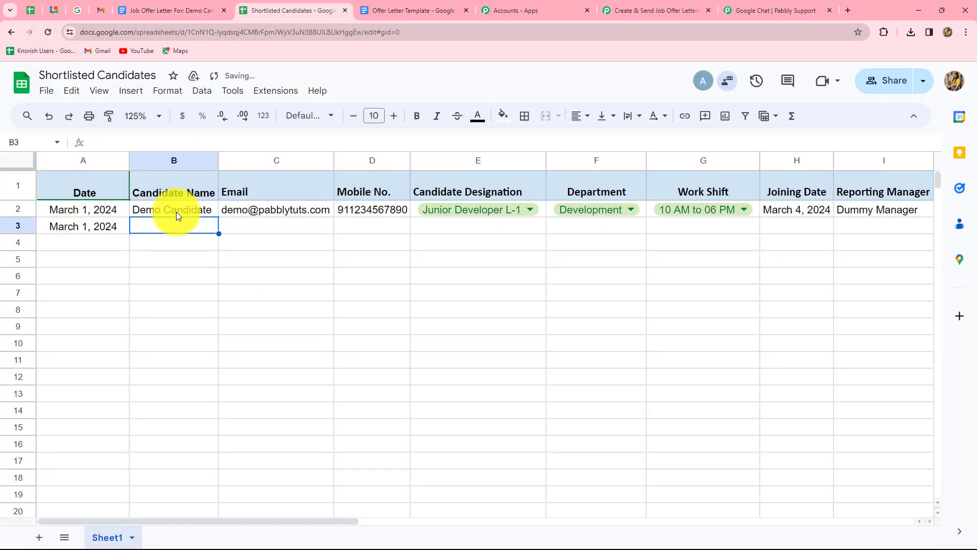
click(162, 224)
text(Smar)
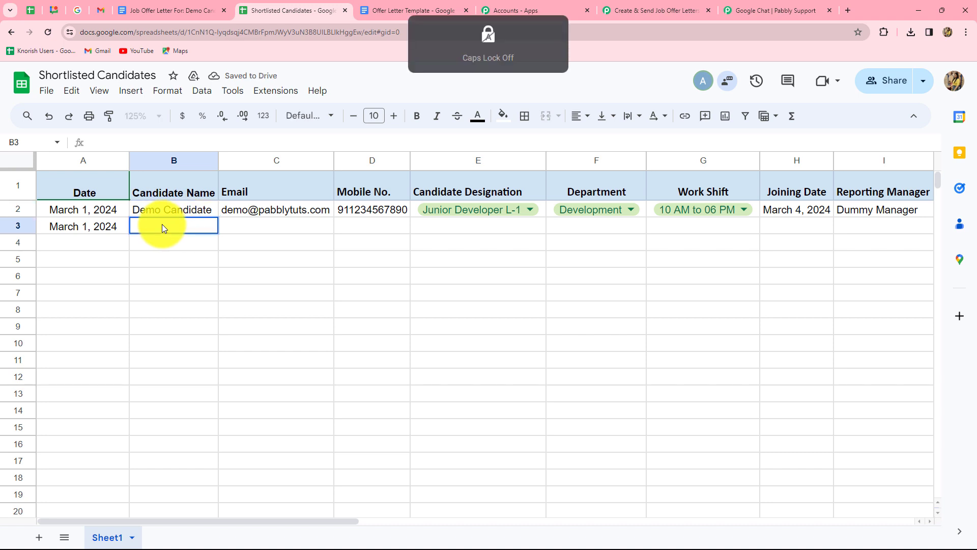
text(t Candidate)
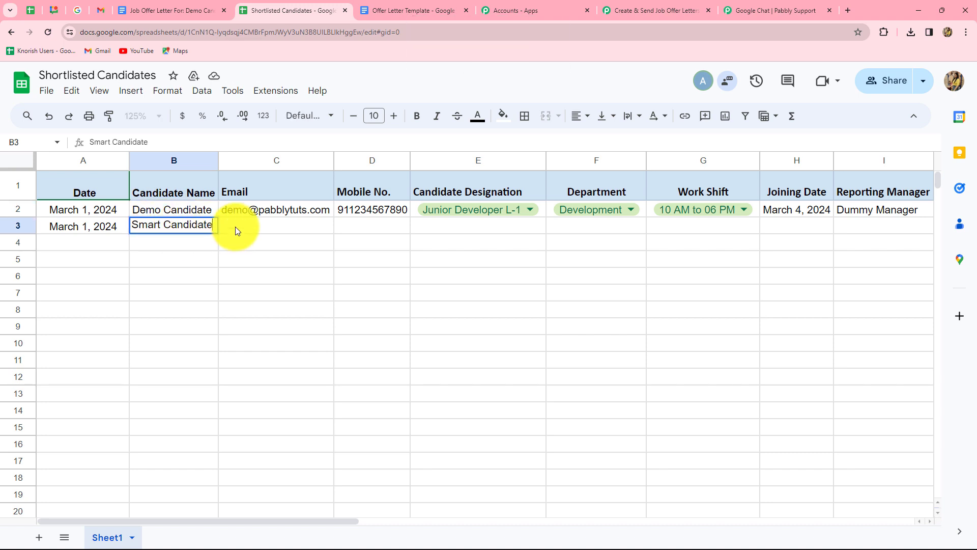
click(235, 227)
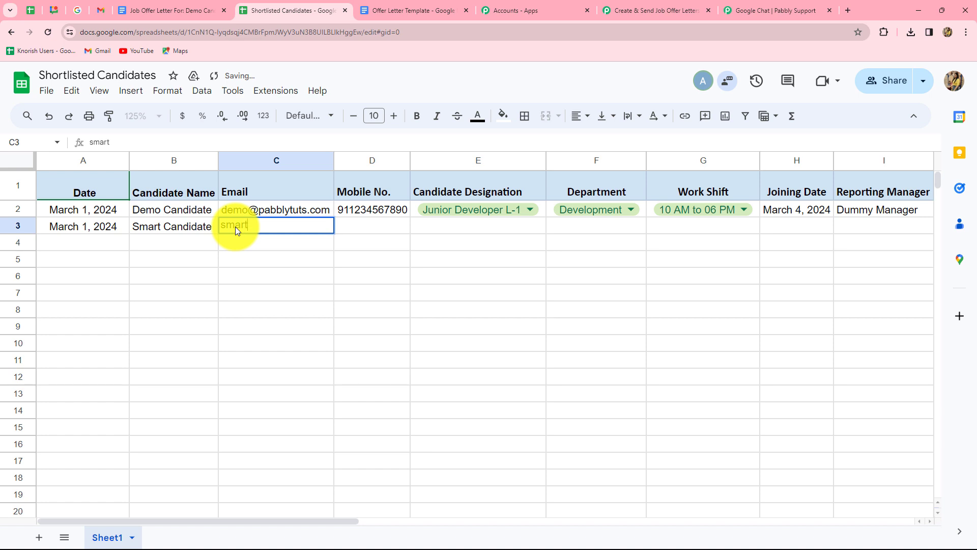
key(Tab)
text(8989898989)
key(Tab)
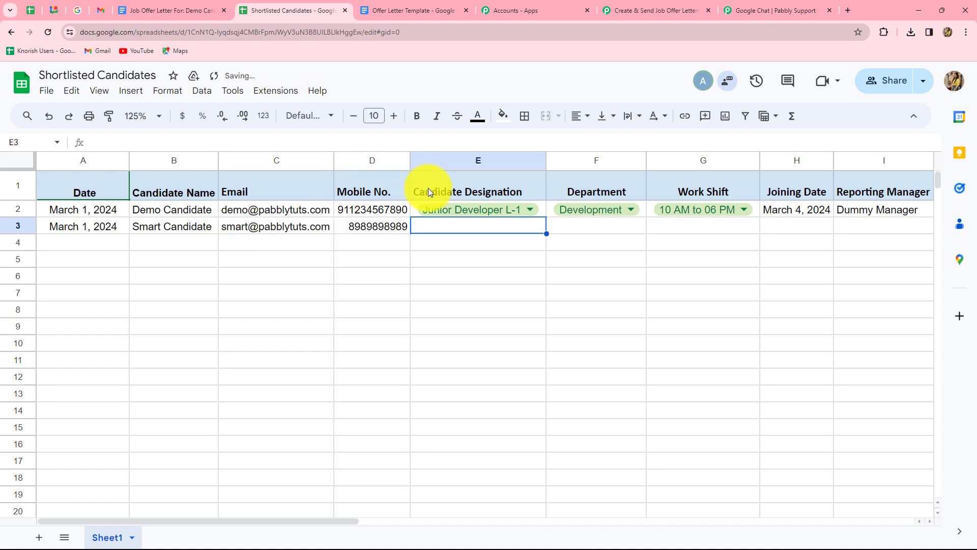
- Set row 3's designation to Digital Marketing Associate L-1 and department to Marketing
key(ctrl+d)
key(Return)
key(BackSpace)
text(2)
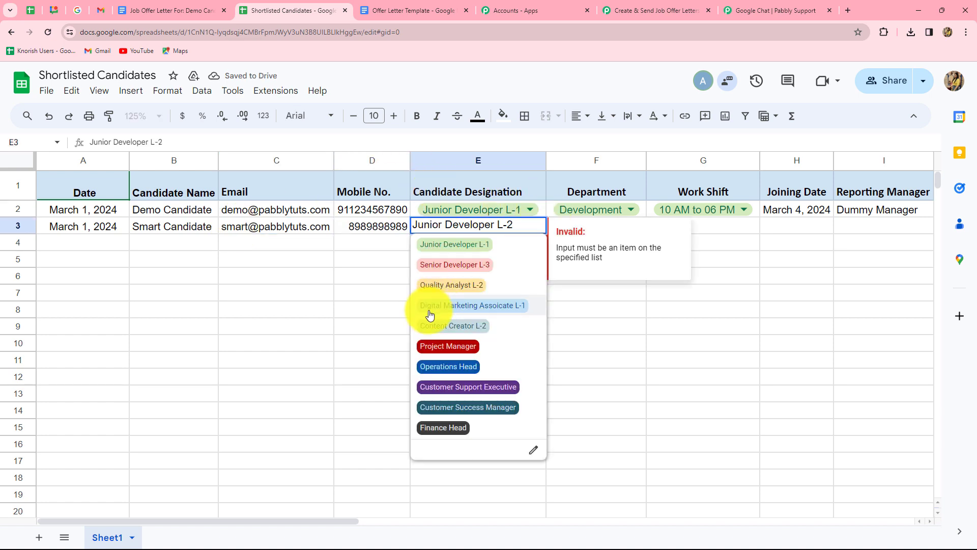
click(503, 308)
click(584, 209)
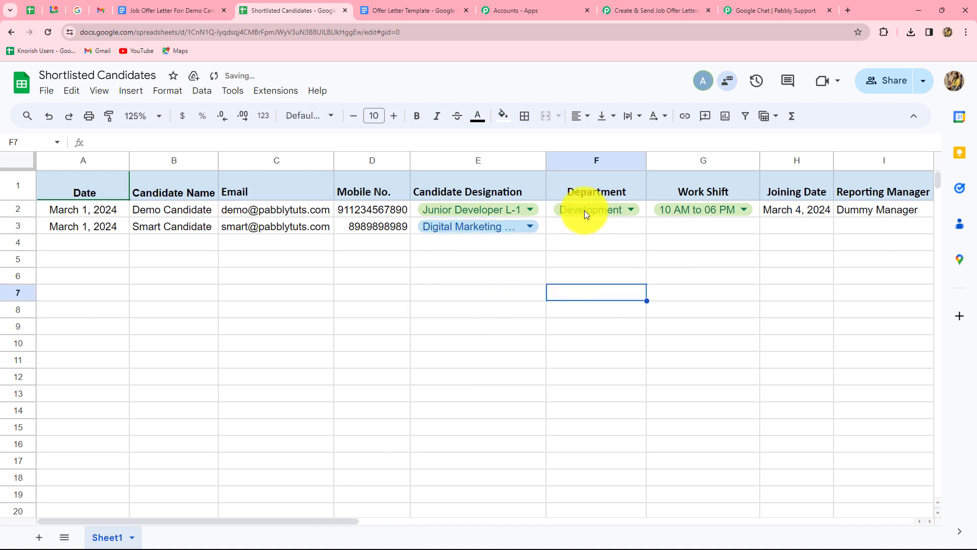
double_click(631, 210)
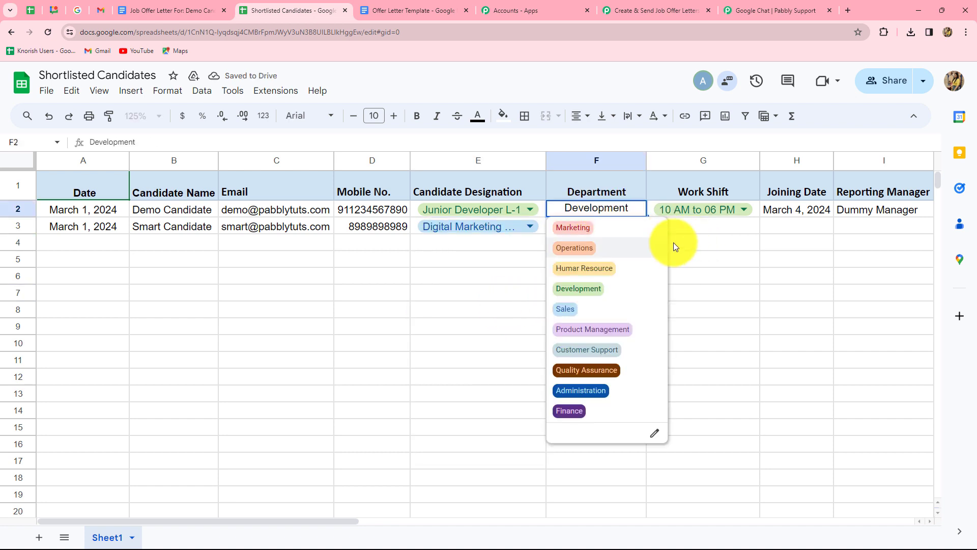
key(Return)
key(ctrl+d)
key(Return)
click(578, 245)
- Copy row 2's work shift and March 5, 2024 joining date down to row 3
click(733, 212)
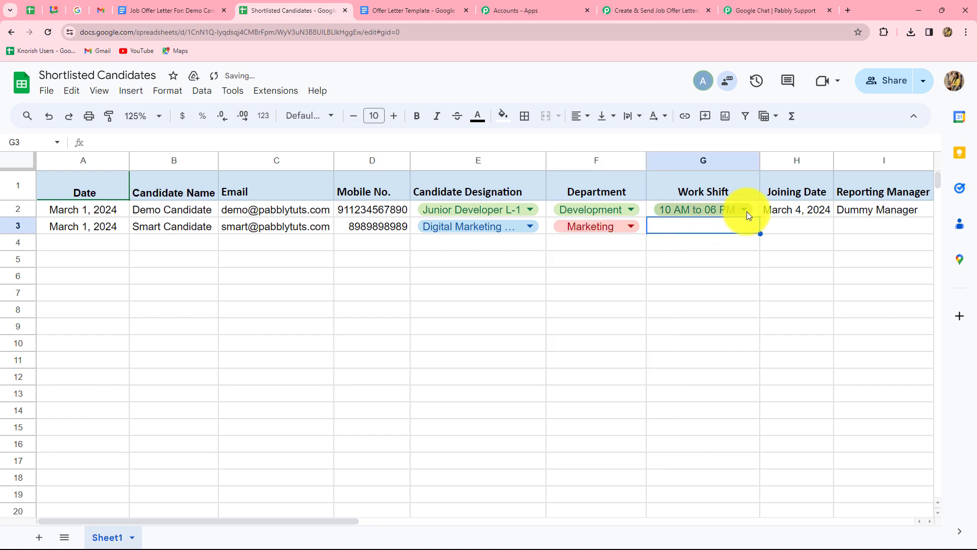
drag(758, 217, 770, 234)
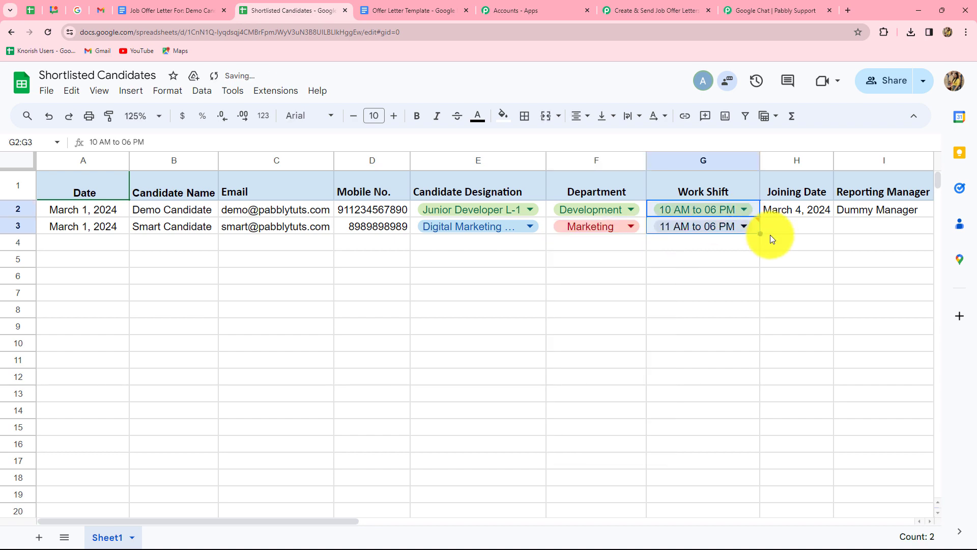
click(703, 258)
drag(335, 521, 476, 536)
click(448, 210)
drag(459, 218, 459, 229)
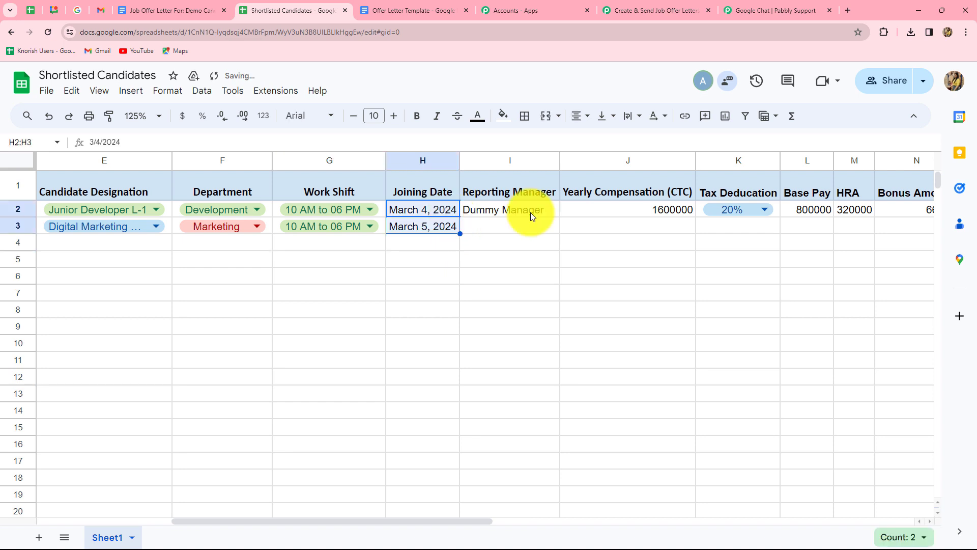
- Set row 3's reporting manager to New Manager and yearly CTC to 1800000
click(530, 213)
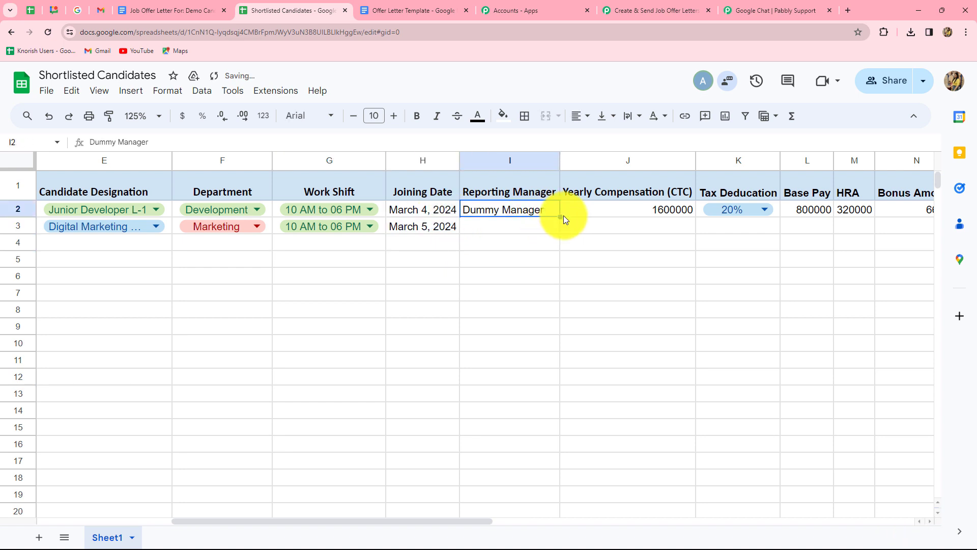
click(520, 225)
text(New Manager)
click(628, 225)
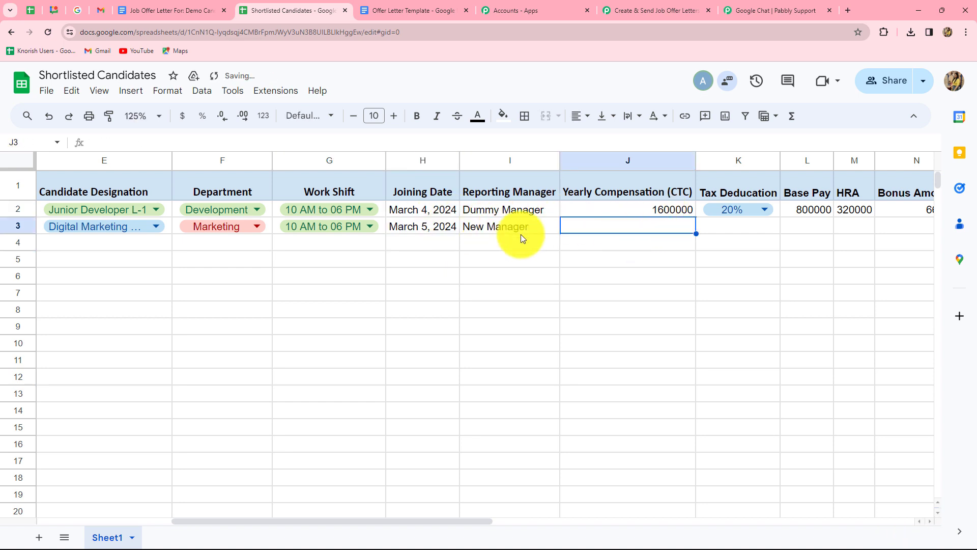
click(669, 213)
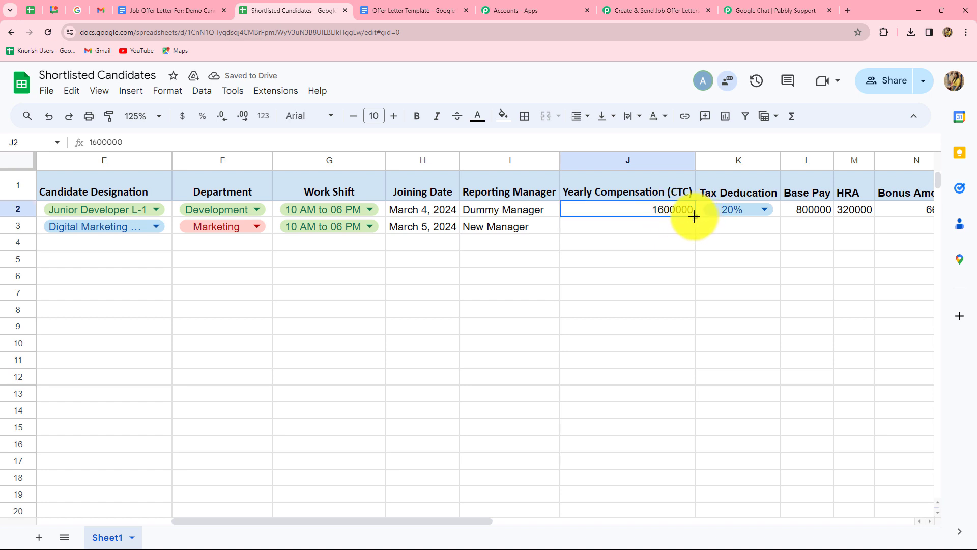
drag(694, 216, 667, 230)
text(1800000)
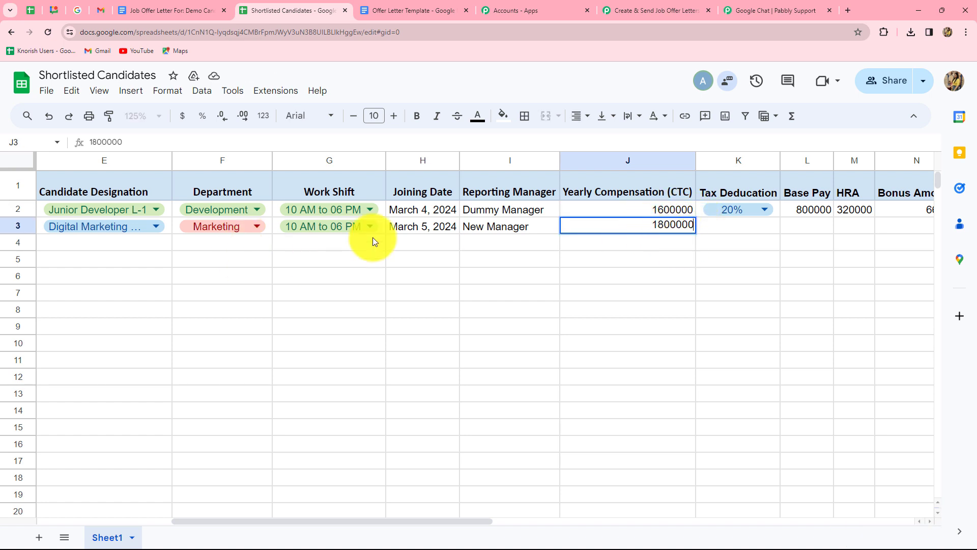
key(Return)
- Fill the 20% tax and Base Pay formula down to row 3, giving 900000 base pay
click(773, 220)
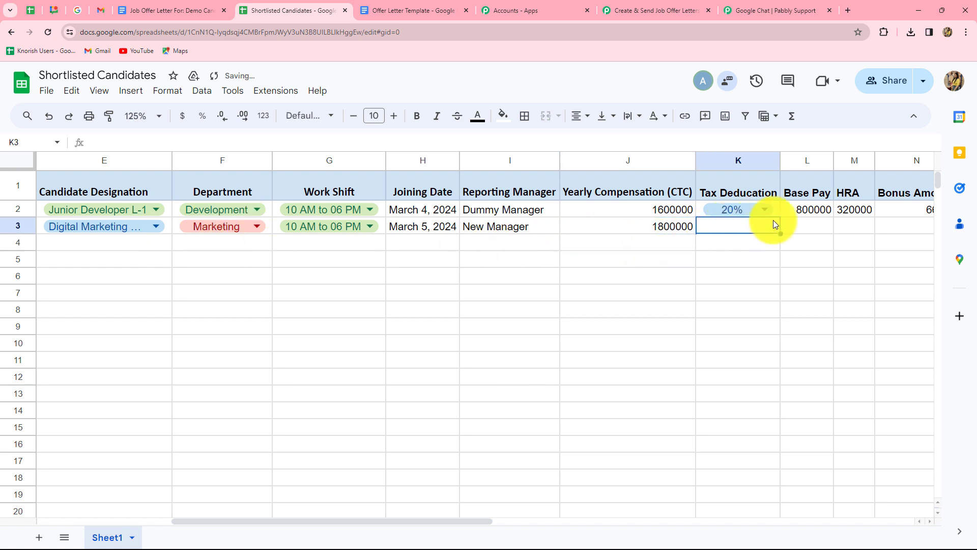
click(778, 214)
drag(779, 218, 777, 226)
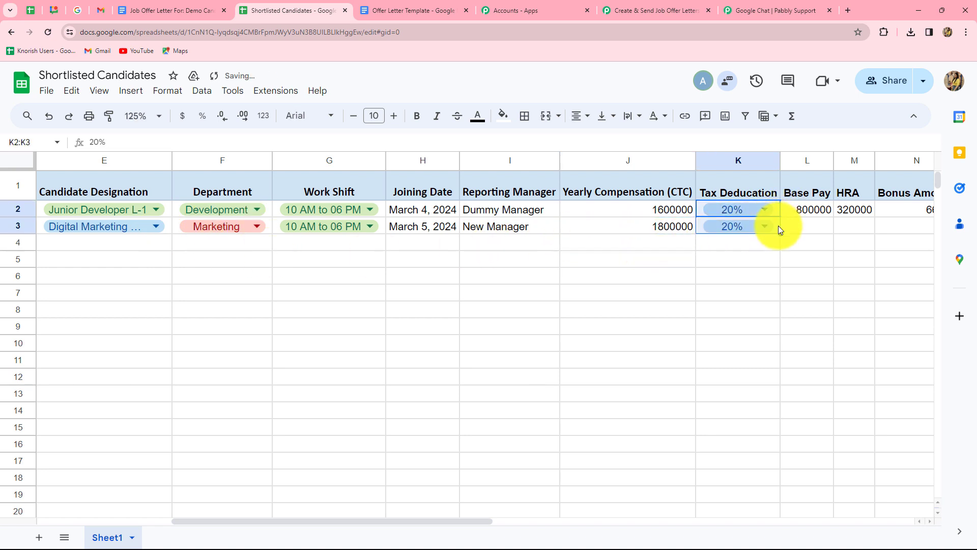
click(815, 230)
click(832, 213)
drag(832, 218, 791, 235)
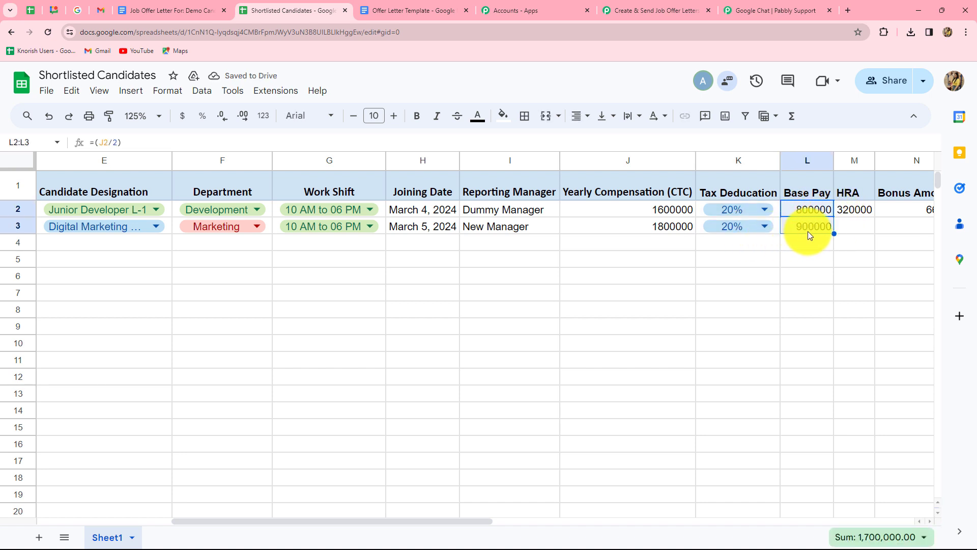
drag(422, 522, 523, 521)
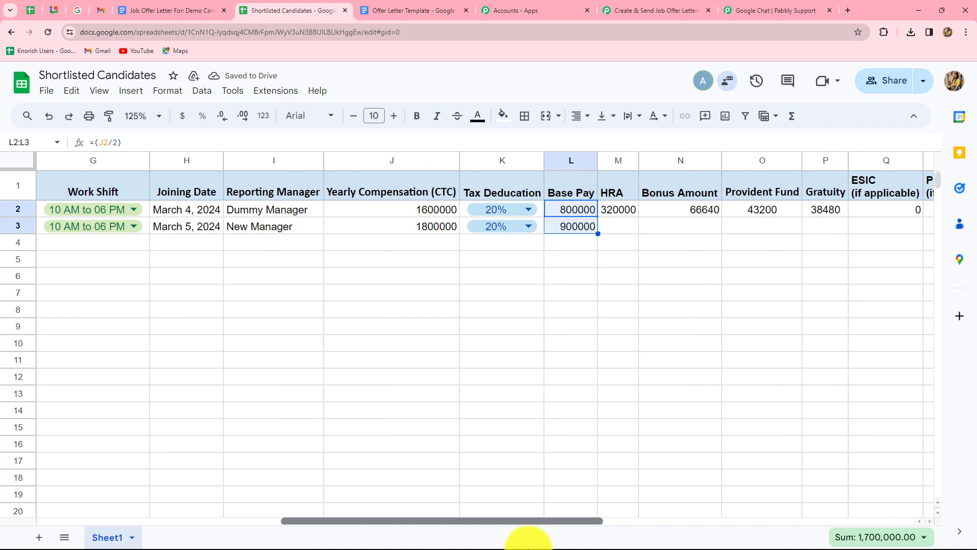
click(439, 228)
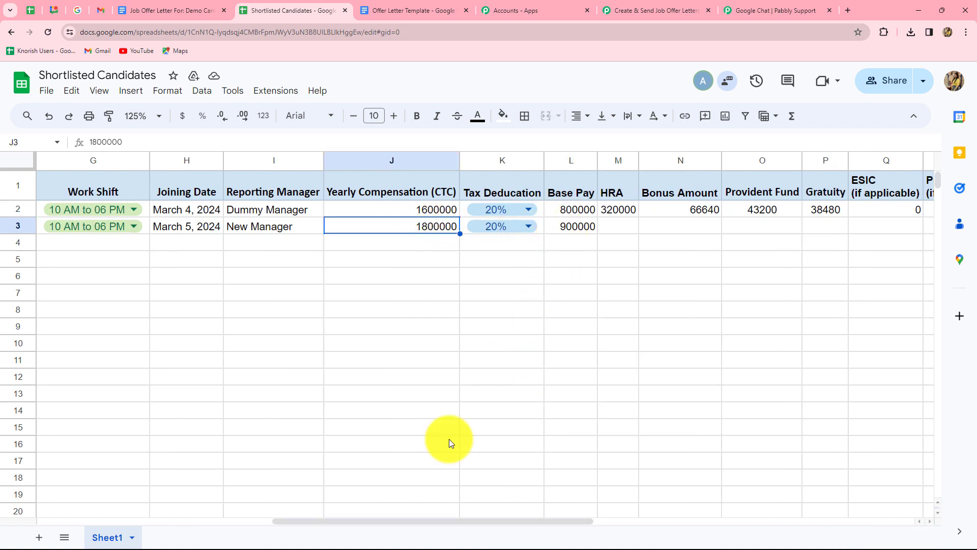
drag(432, 521, 565, 521)
drag(331, 209, 708, 228)
- Copy the sender name and designation down to row 3, then set its designation to HR Associate
scroll(708, 228, right, 5)
click(555, 227)
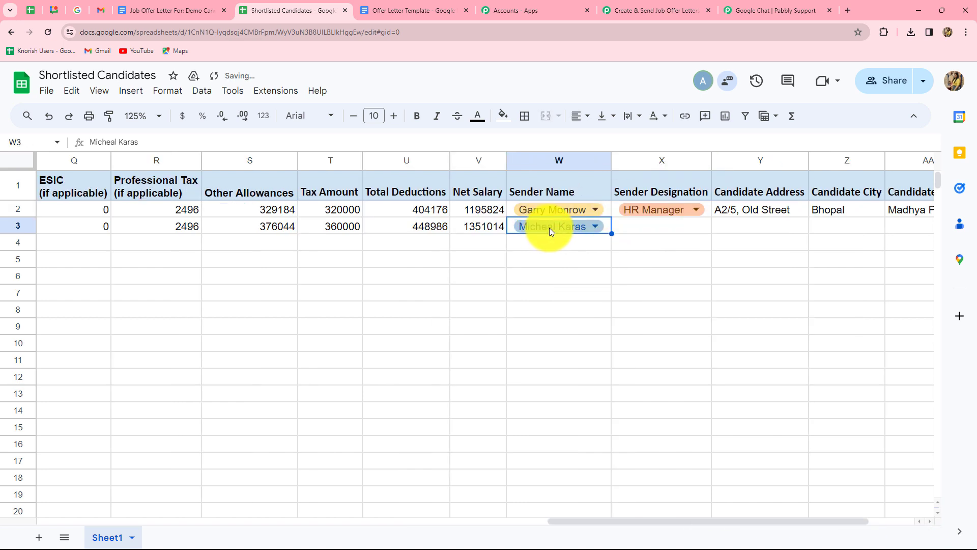
click(713, 212)
click(708, 212)
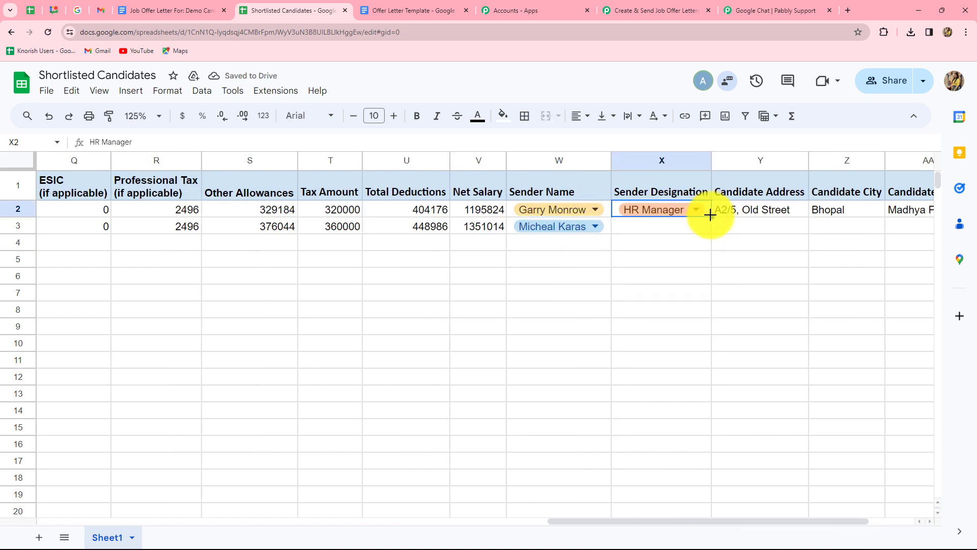
drag(711, 217, 688, 229)
click(688, 229)
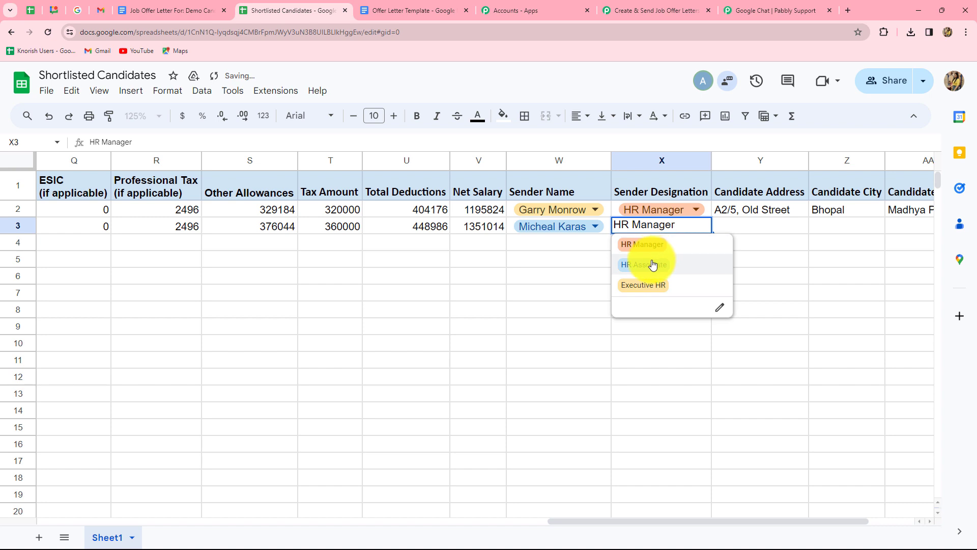
click(654, 262)
- Copy the row 2 address into row 3 and change it to A2/5, New Street
click(799, 213)
drag(808, 217, 758, 225)
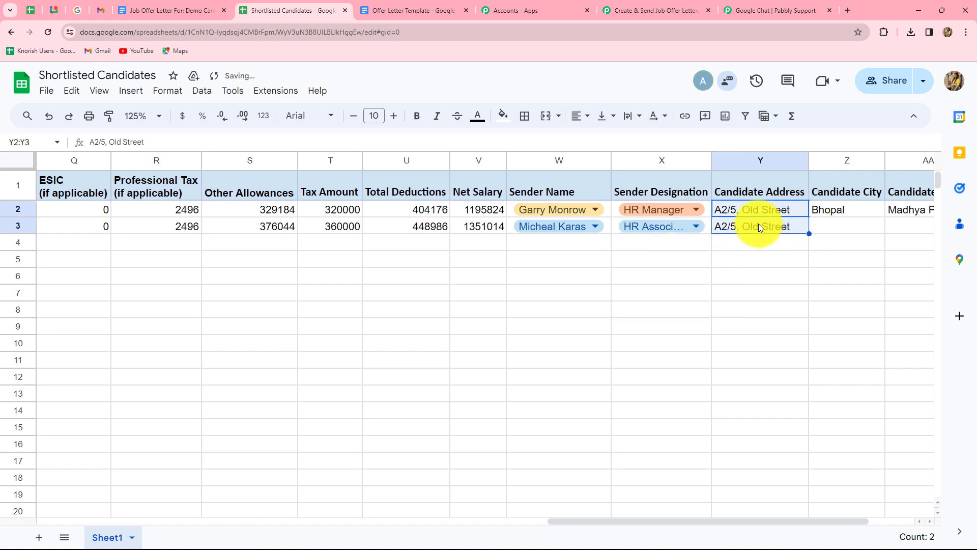
double_click(761, 225)
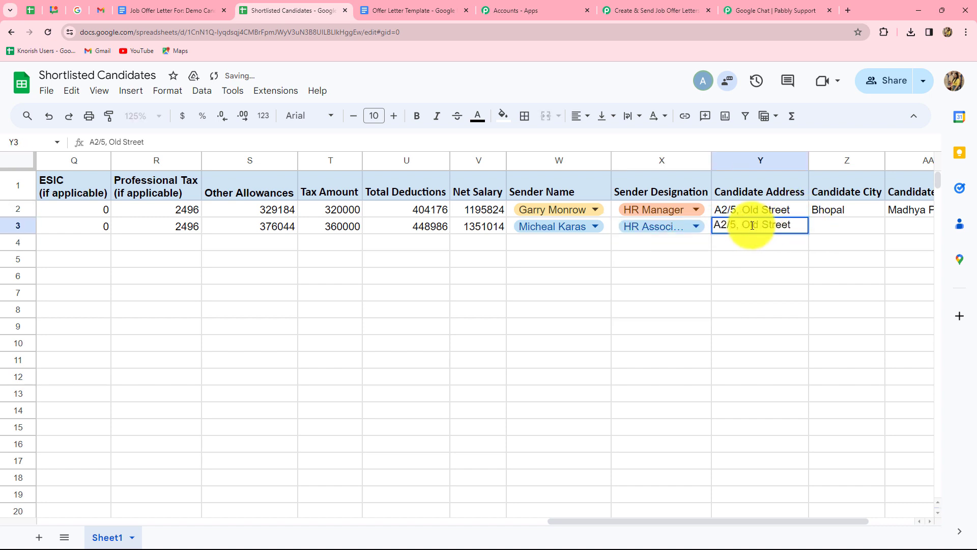
key(BackSpace)
key(BackSpace)
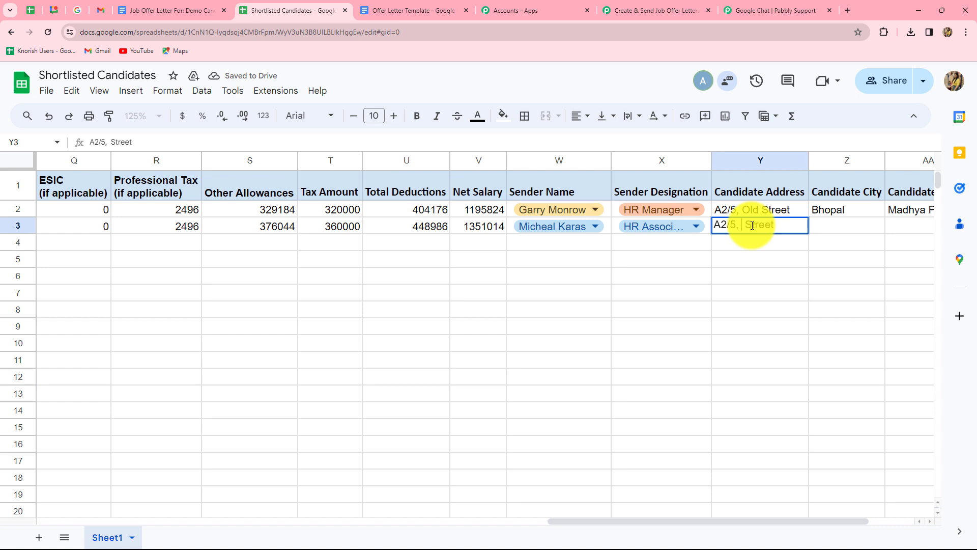
text(New)
click(883, 214)
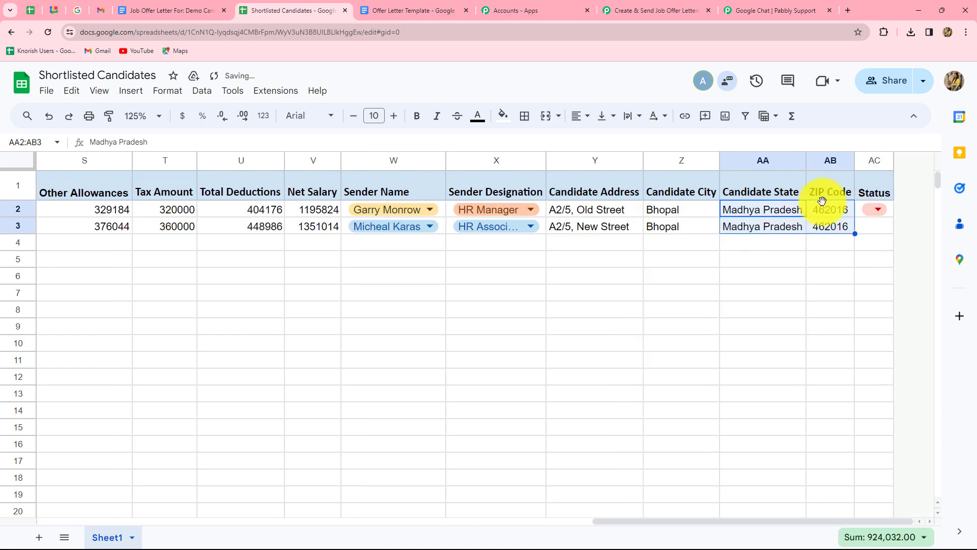
- Copy the Send status down to row 3 and deselect the cells
click(891, 214)
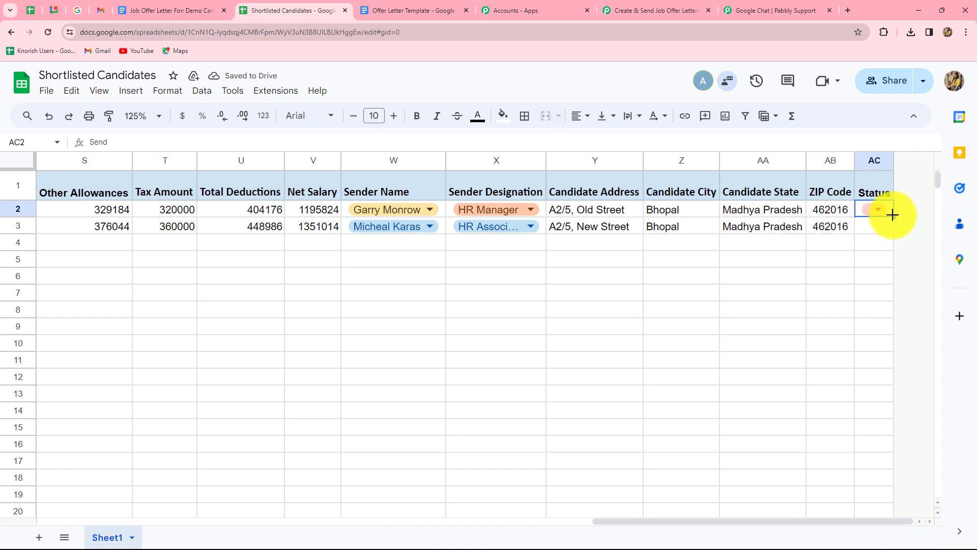
drag(892, 215, 892, 221)
click(825, 299)
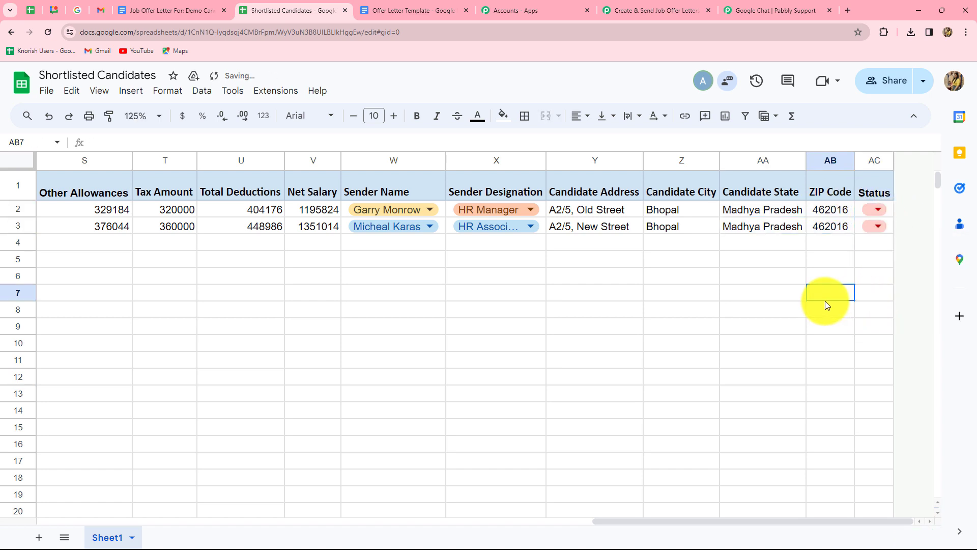
drag(825, 521, 66, 536)
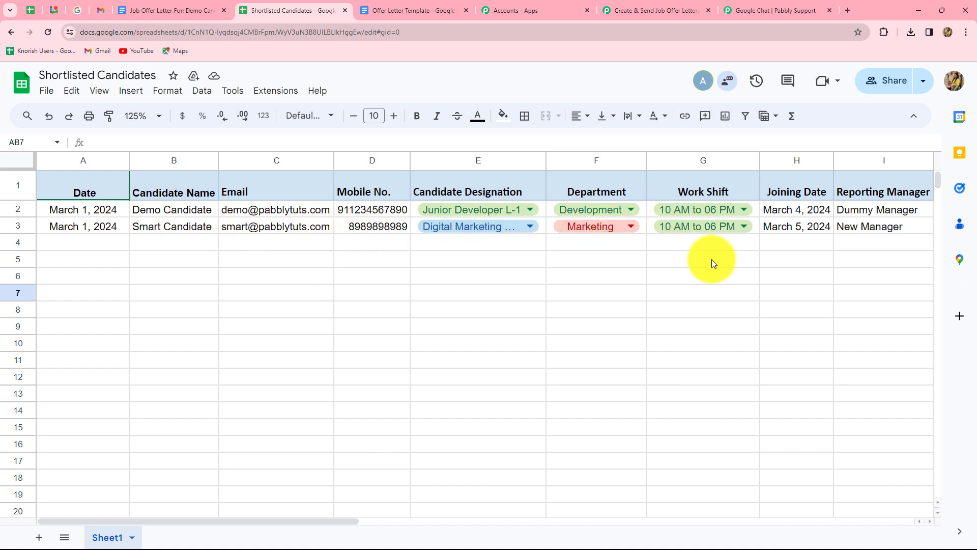
- Open the 'Job Offer Letter For: Smart Candidate' document from Docs home and scroll through it
click(168, 11)
click(11, 32)
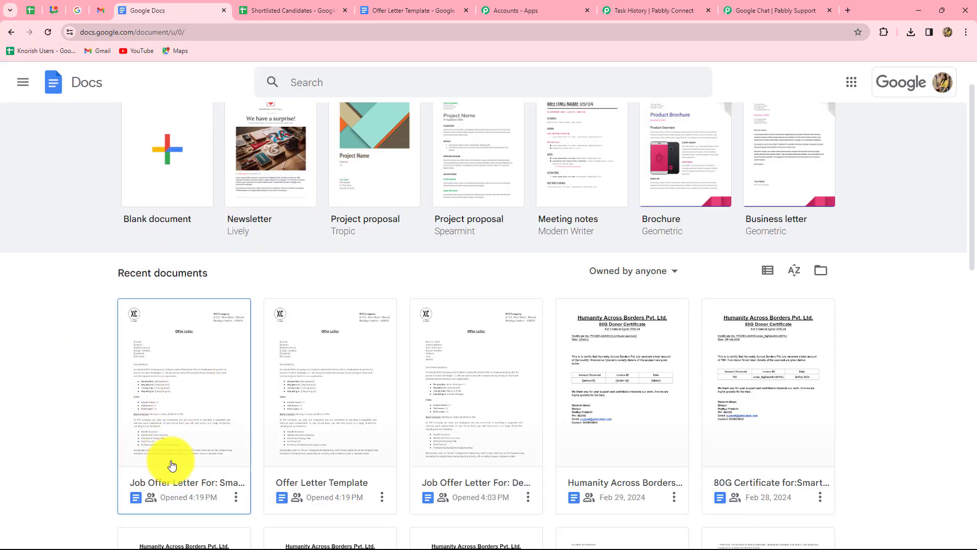
click(207, 427)
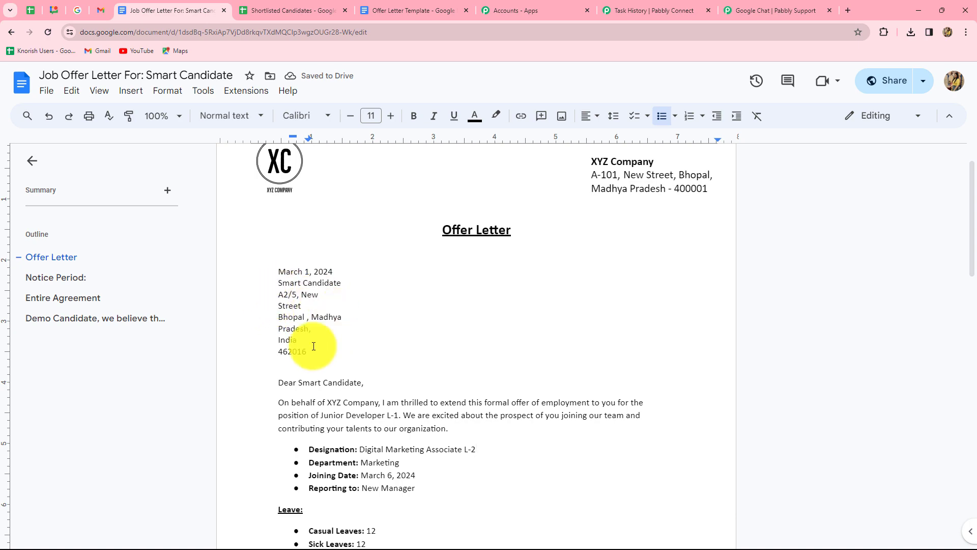
scroll(476, 346, down, 8)
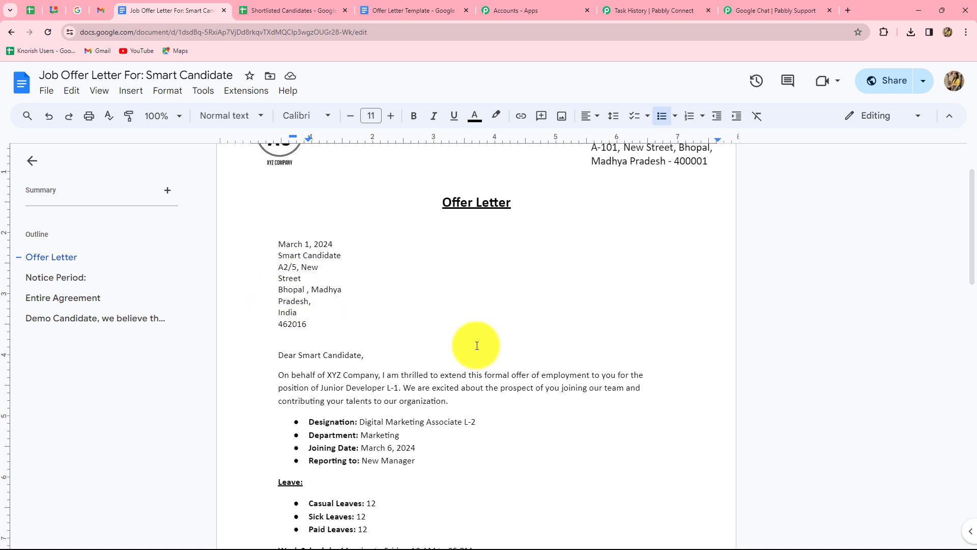
scroll(477, 345, down, 8)
scroll(469, 336, up, 3)
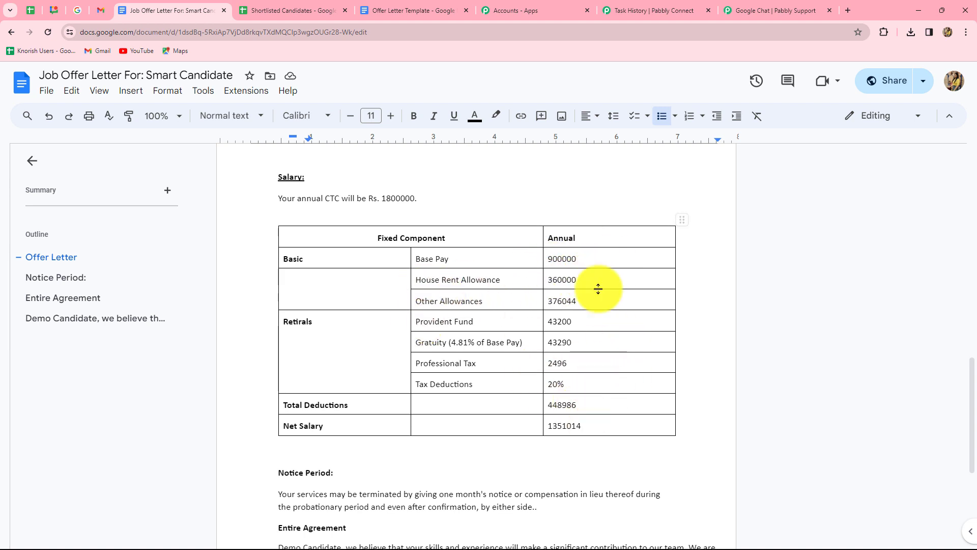
scroll(600, 406, down, 5)
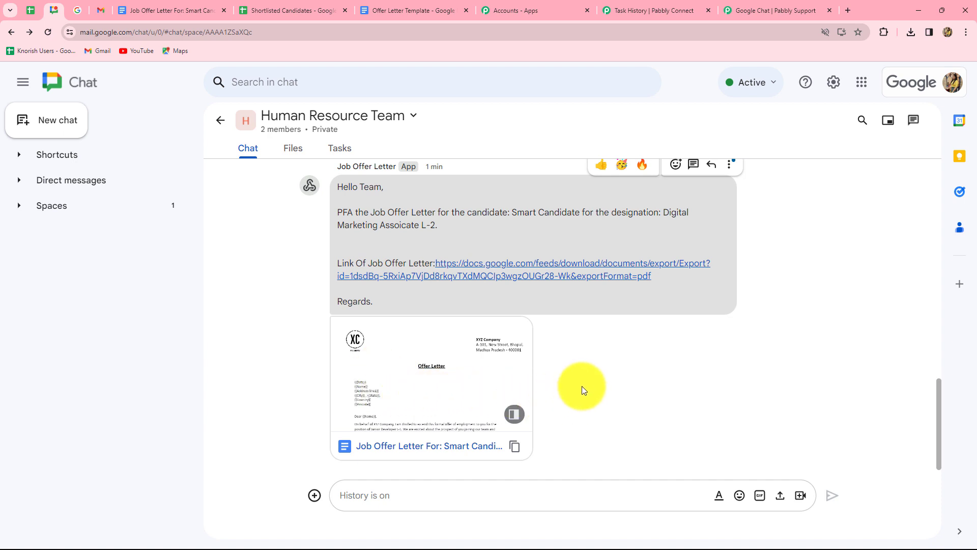
- Return to the Pabbly Connect workflow and scroll down its step list
click(660, 10)
scroll(794, 257, down, 4)
scroll(794, 257, up, 7)
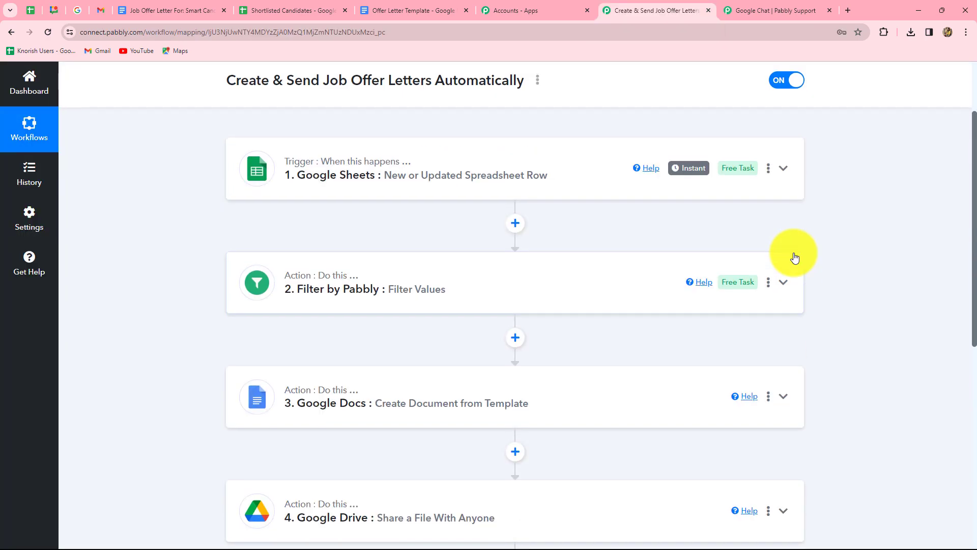
scroll(795, 257, down, 3)
scroll(794, 257, up, 3)
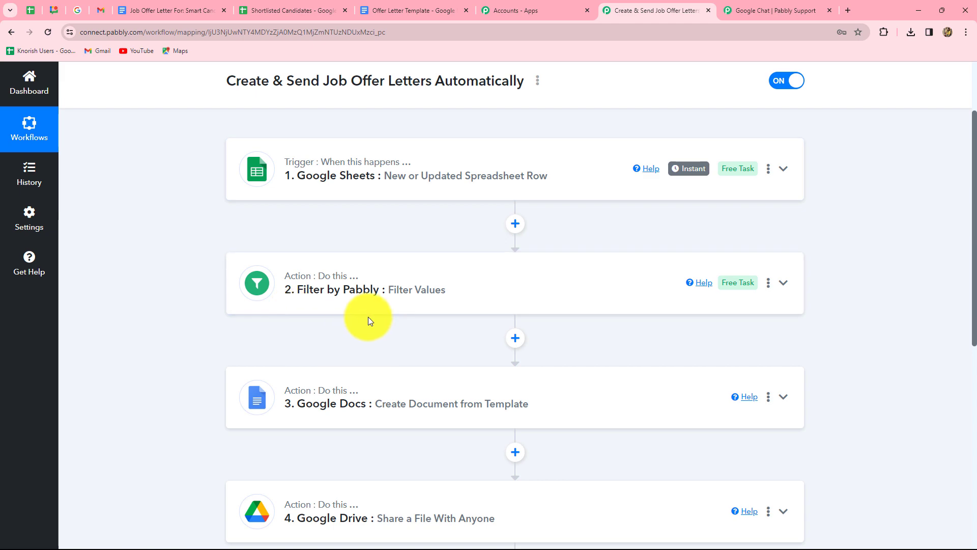
scroll(368, 317, down, 4)
scroll(368, 318, down, 2)
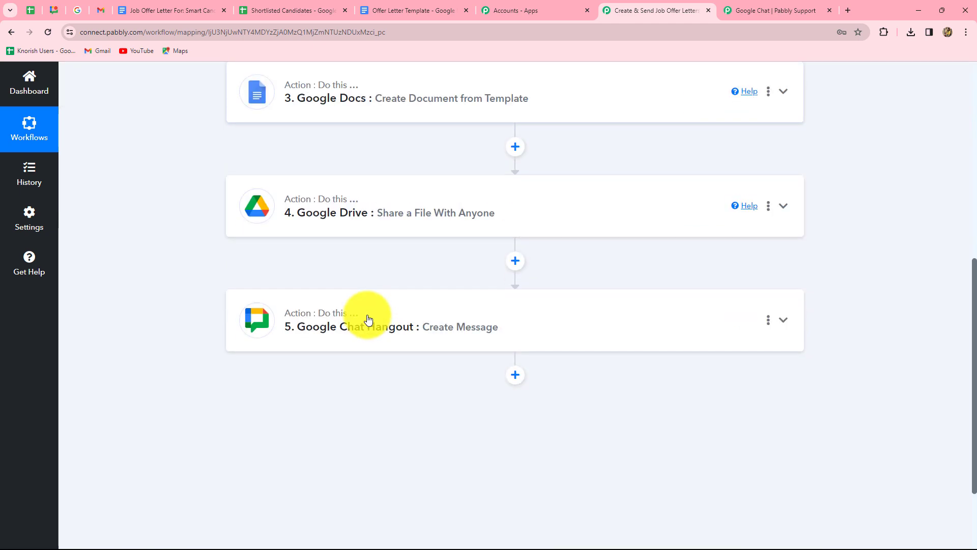
scroll(367, 320, up, 7)
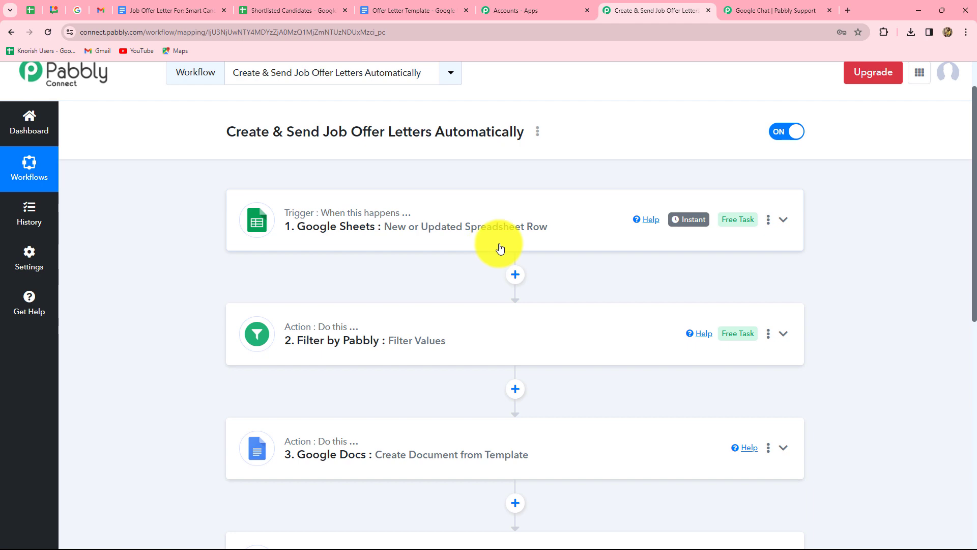
scroll(404, 247, down, 1)
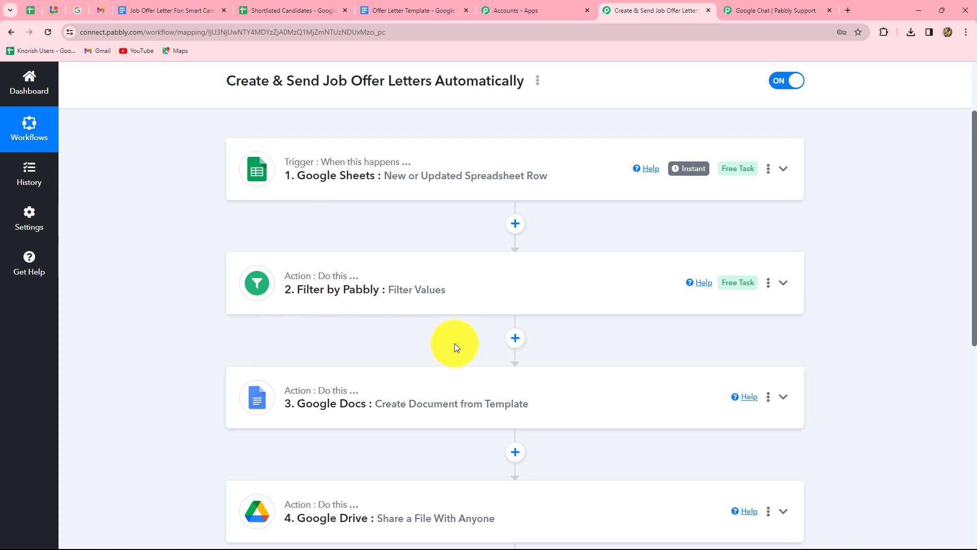
scroll(454, 343, down, 3)
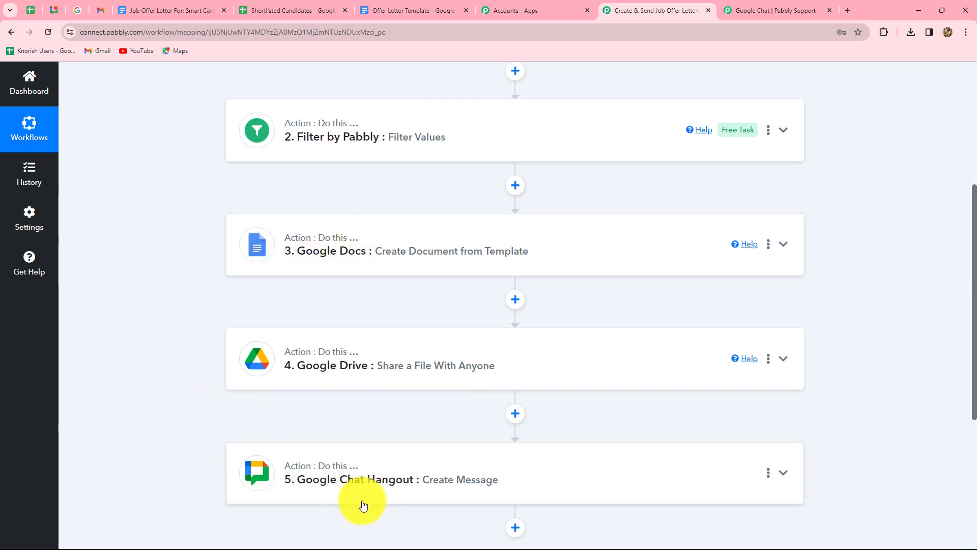
scroll(824, 382, up, 2)
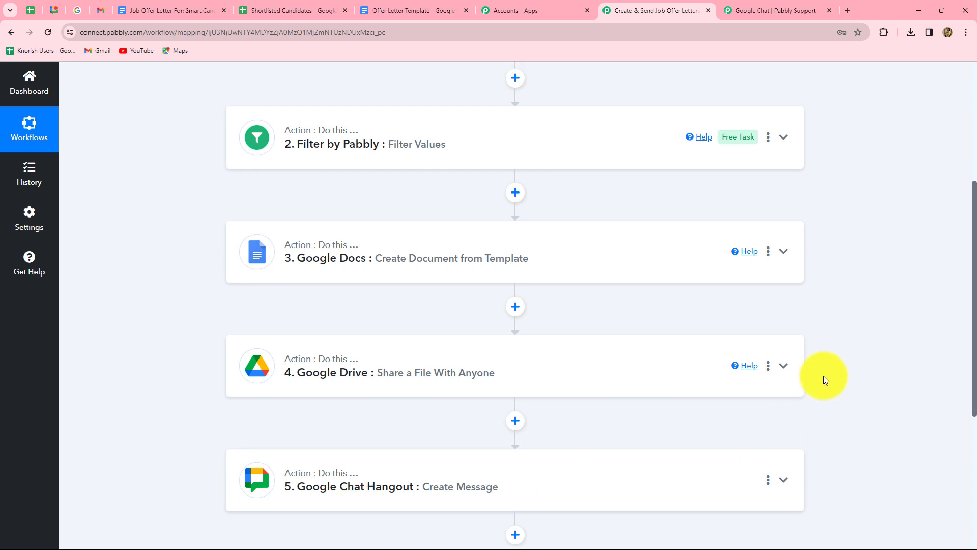